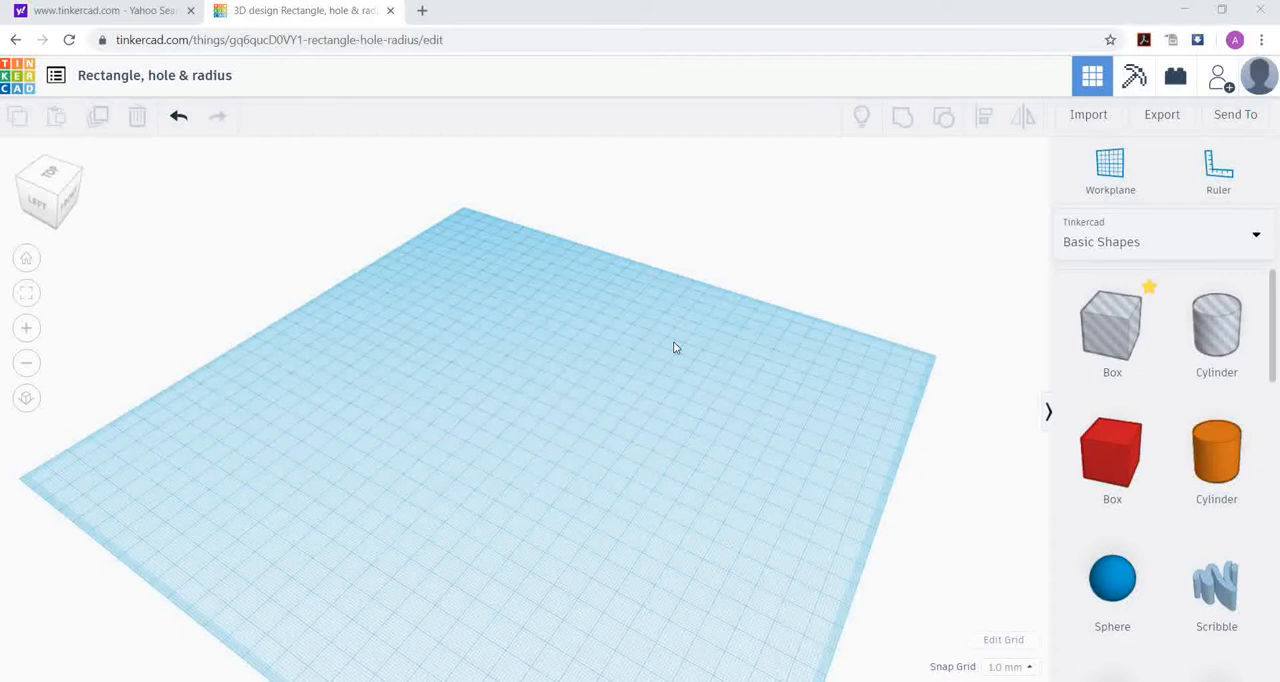
Step: Examine the empty workplane at different zoom levels and from its top, front, bottom and back views
{"action": "scroll", "coordinate": [576, 387], "scroll_direction": "down", "scroll_amount": 3}
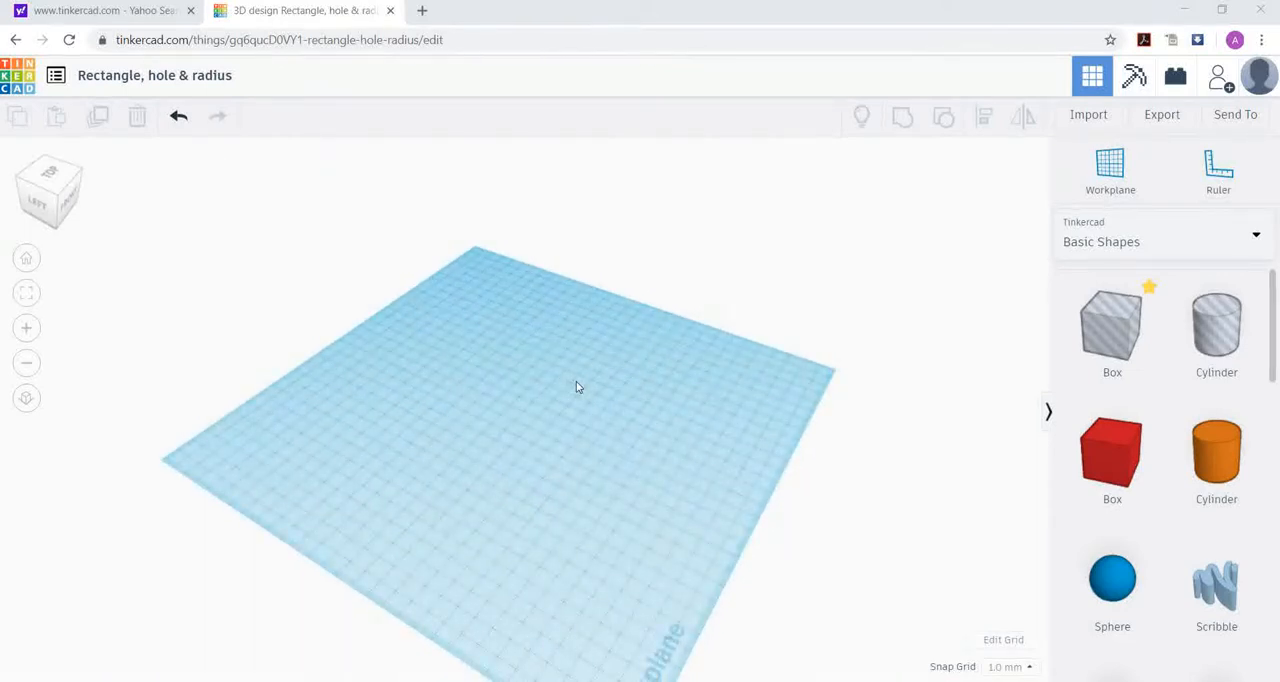
{"action": "scroll", "coordinate": [617, 389], "scroll_direction": "up", "scroll_amount": 3}
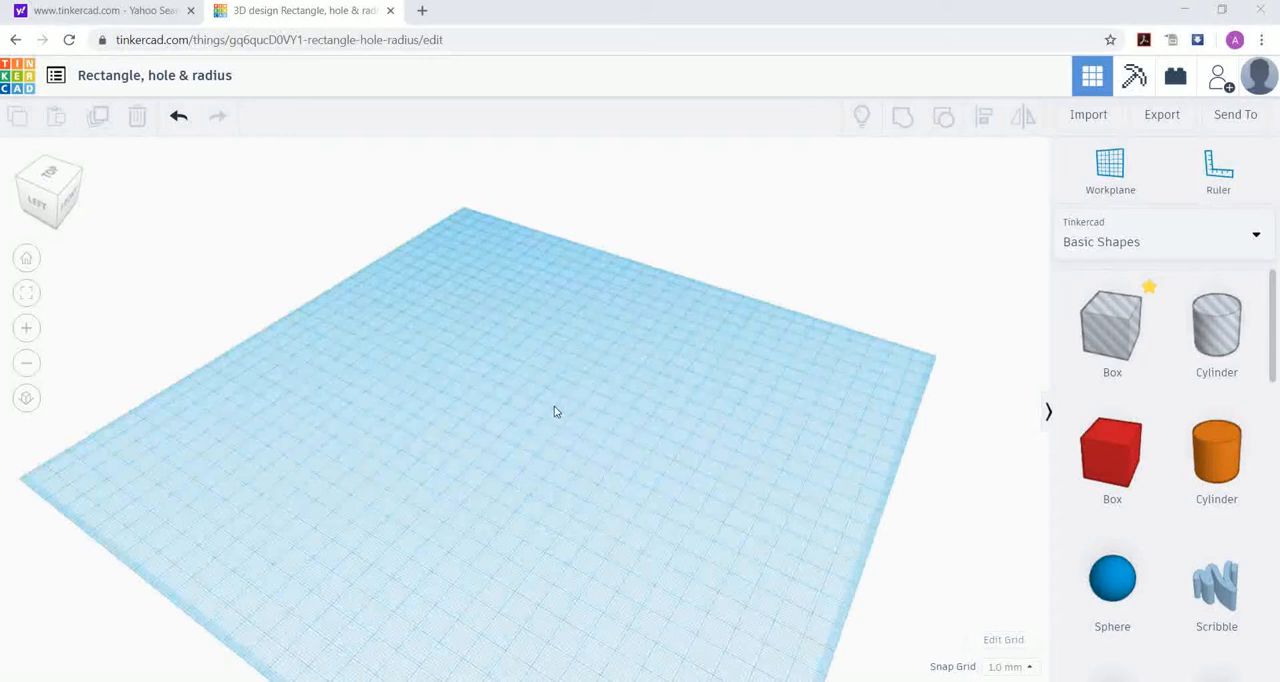
{"action": "scroll", "coordinate": [554, 411], "scroll_direction": "down", "scroll_amount": 2}
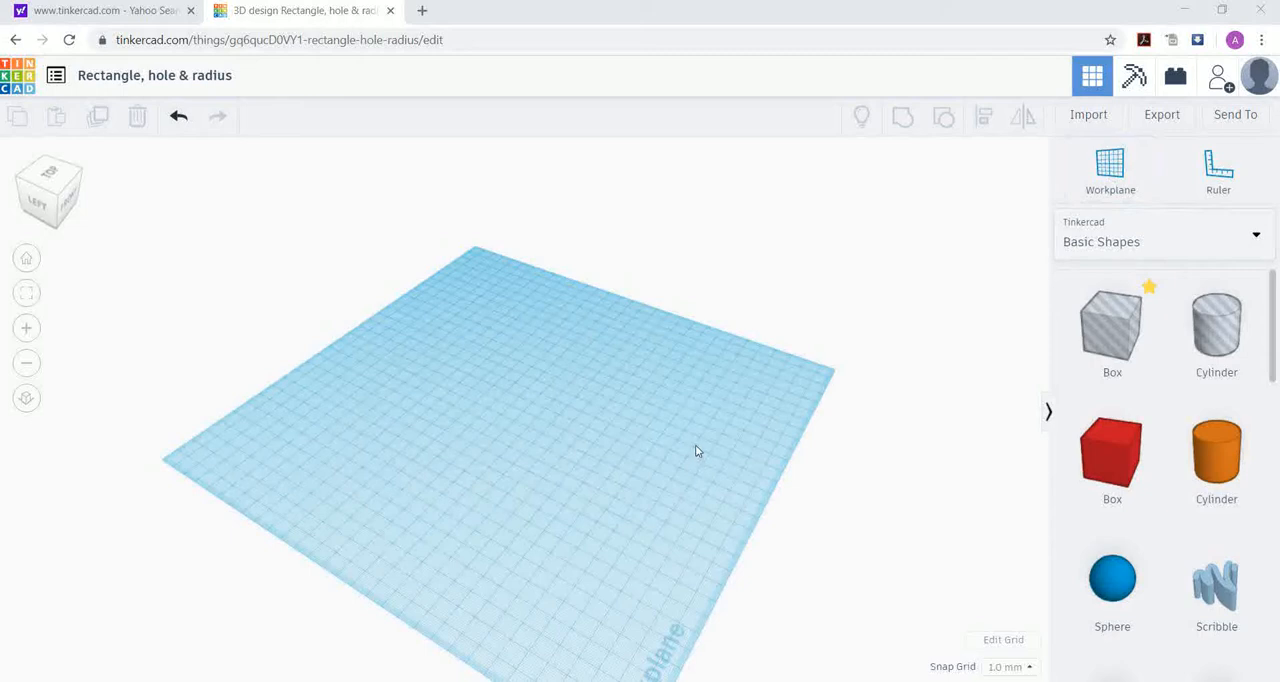
{"action": "right_click_drag", "start_coordinate": [720, 517], "coordinate": [420, 490]}
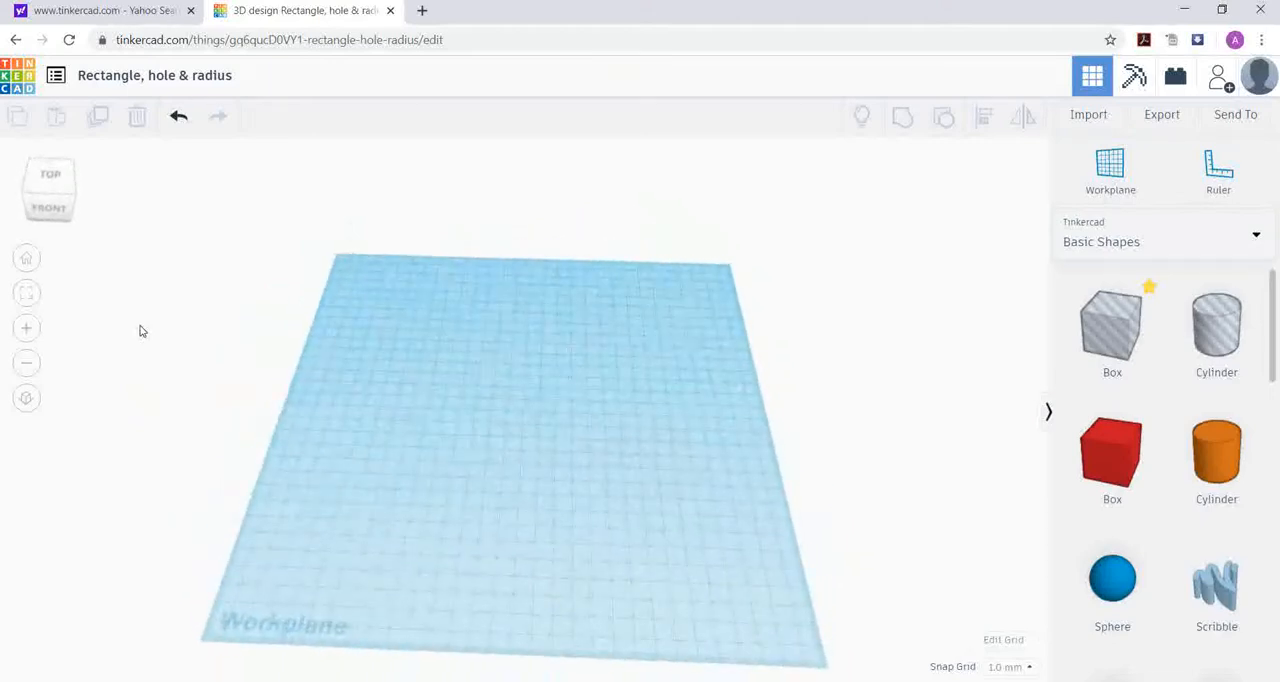
{"action": "left_click", "coordinate": [52, 180]}
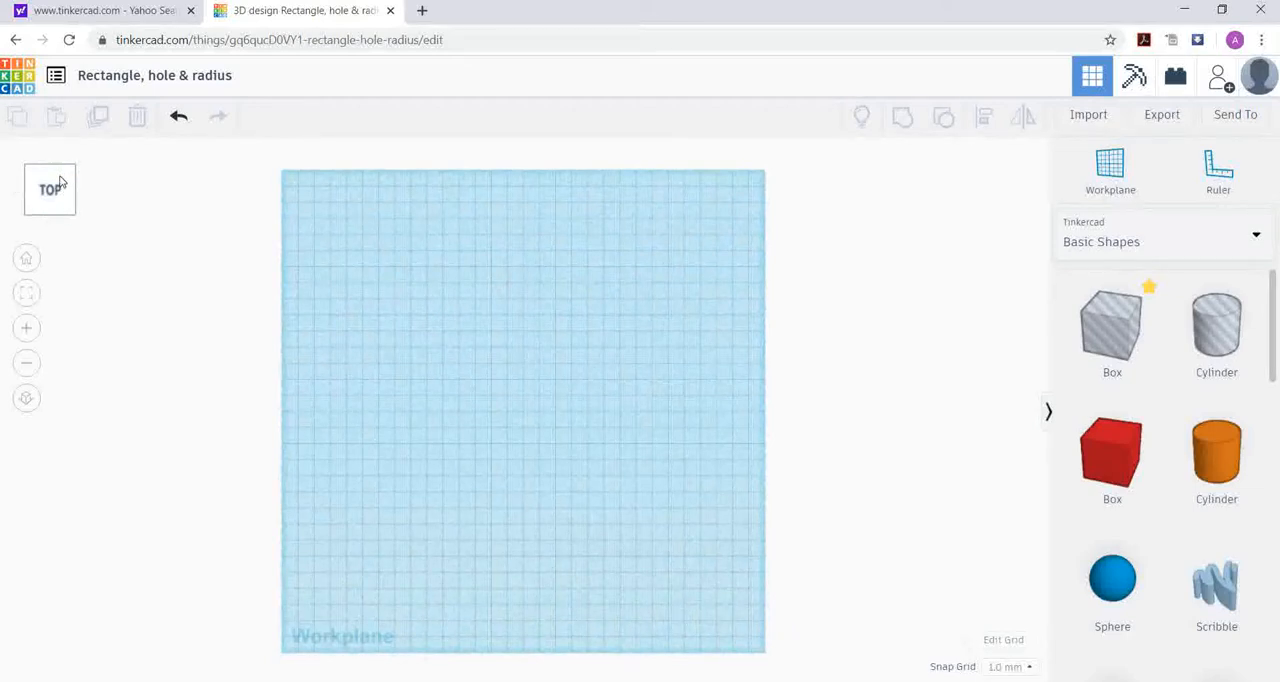
{"action": "left_click", "coordinate": [85, 197]}
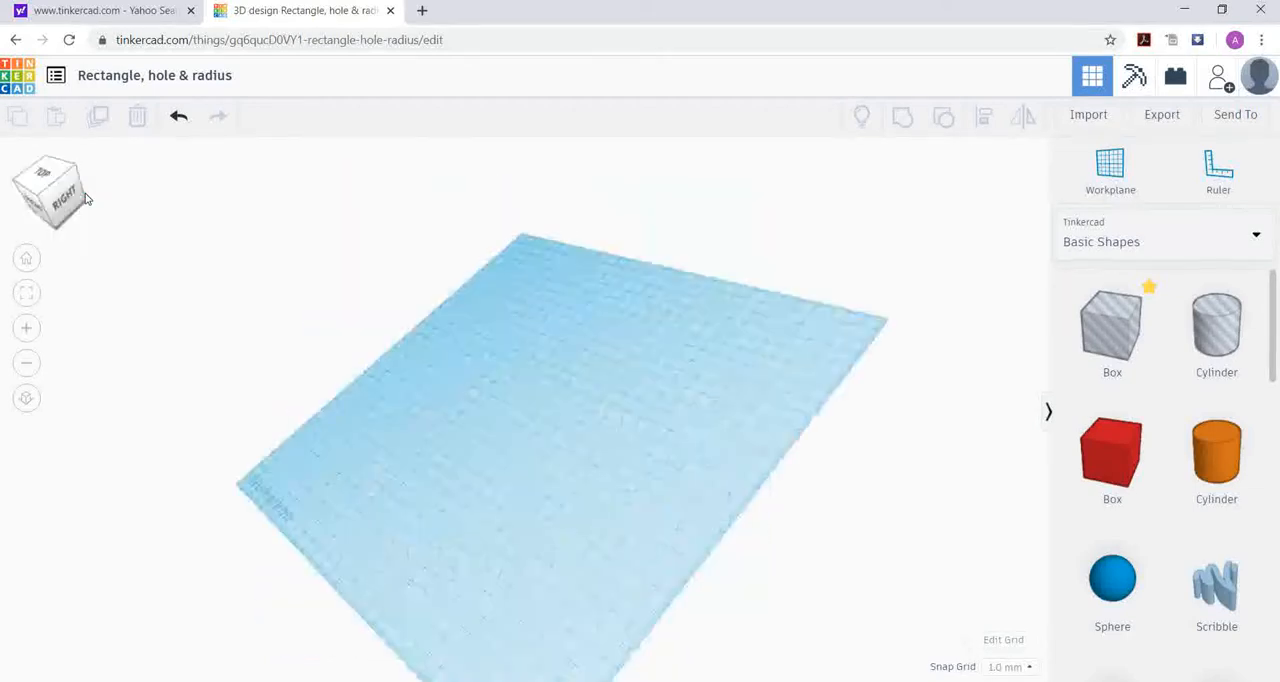
{"action": "left_click", "coordinate": [16, 192]}
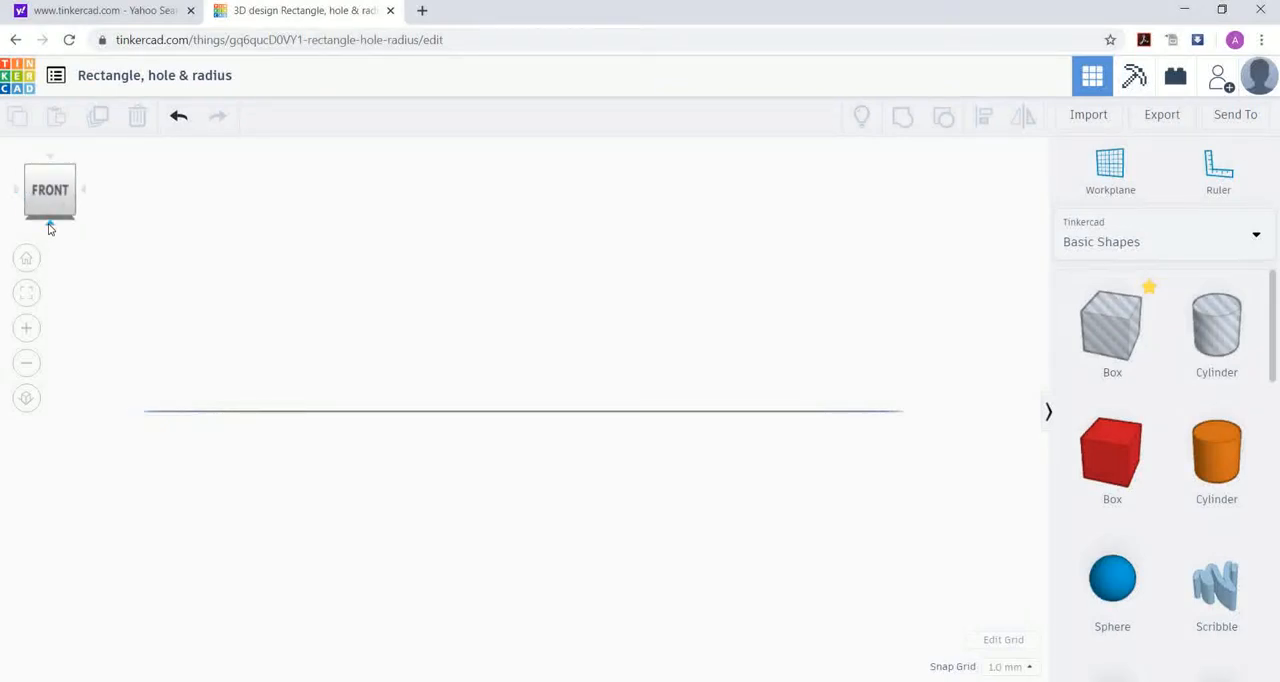
{"action": "left_click", "coordinate": [49, 226]}
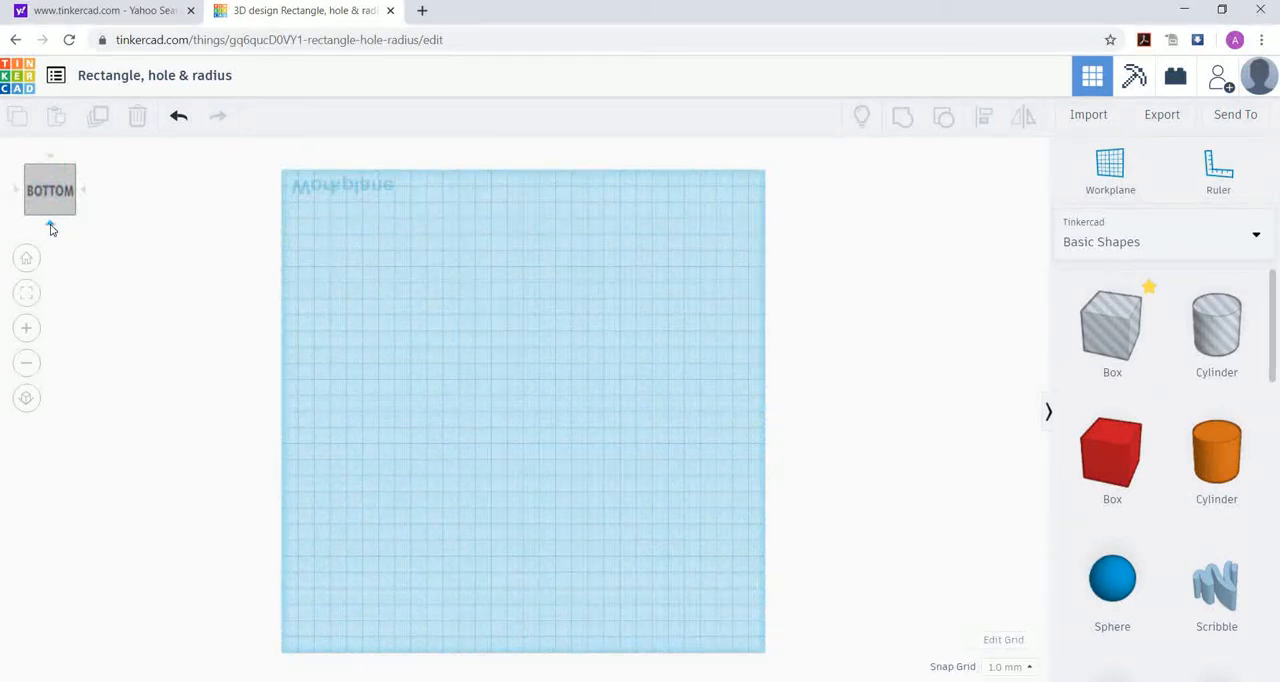
{"action": "left_click", "coordinate": [51, 227]}
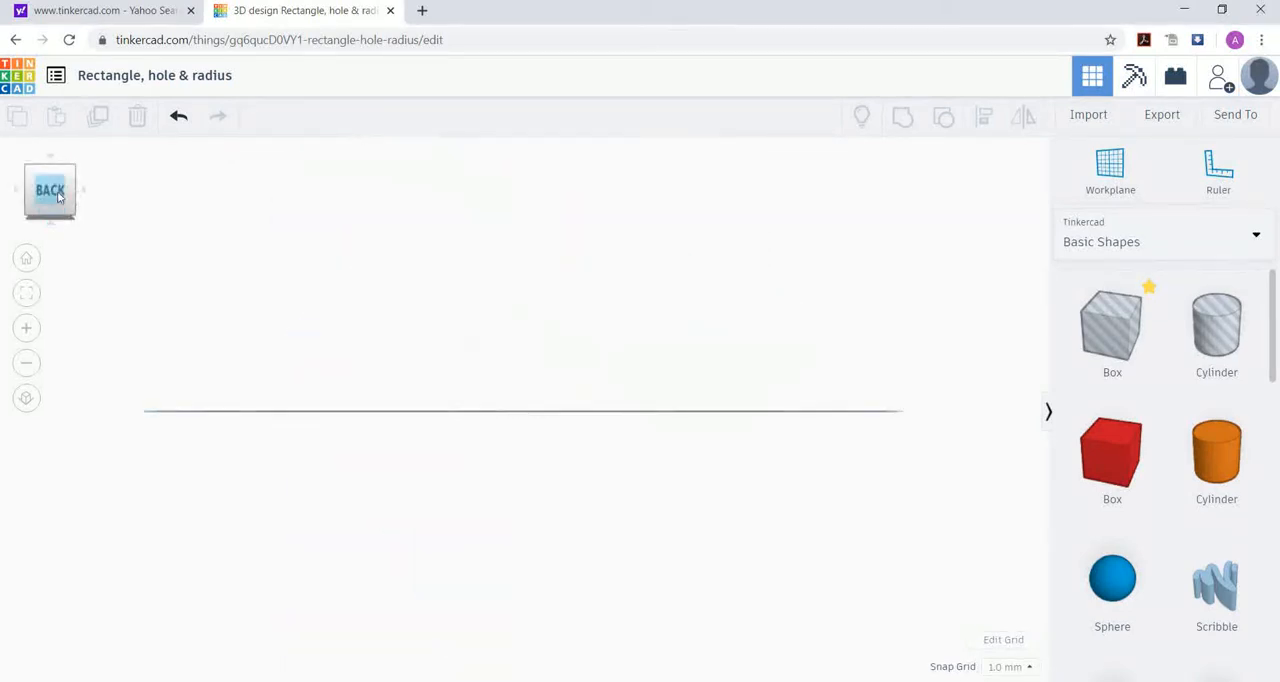
{"action": "right_click_drag", "start_coordinate": [376, 500], "coordinate": [231, 463]}
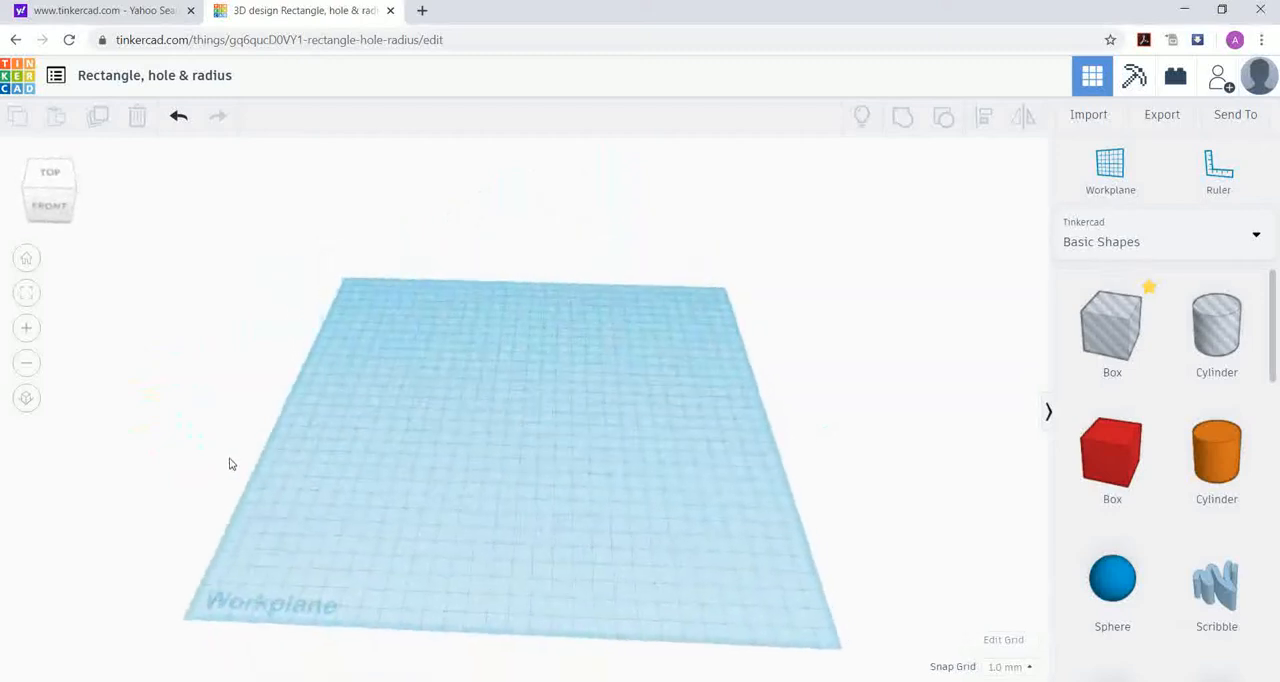
Step: Set the workplane grid to a width of 200 mm and a length of 200 mm
{"action": "left_click", "coordinate": [1015, 649]}
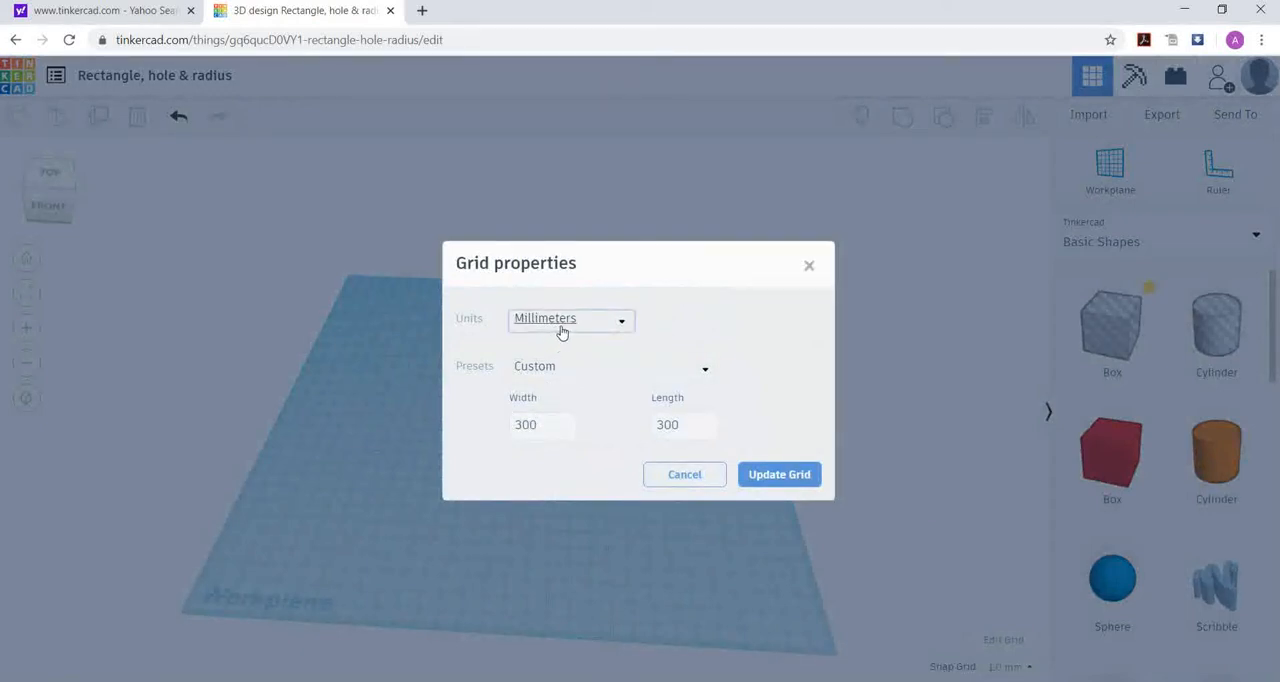
{"action": "left_click", "coordinate": [538, 426]}
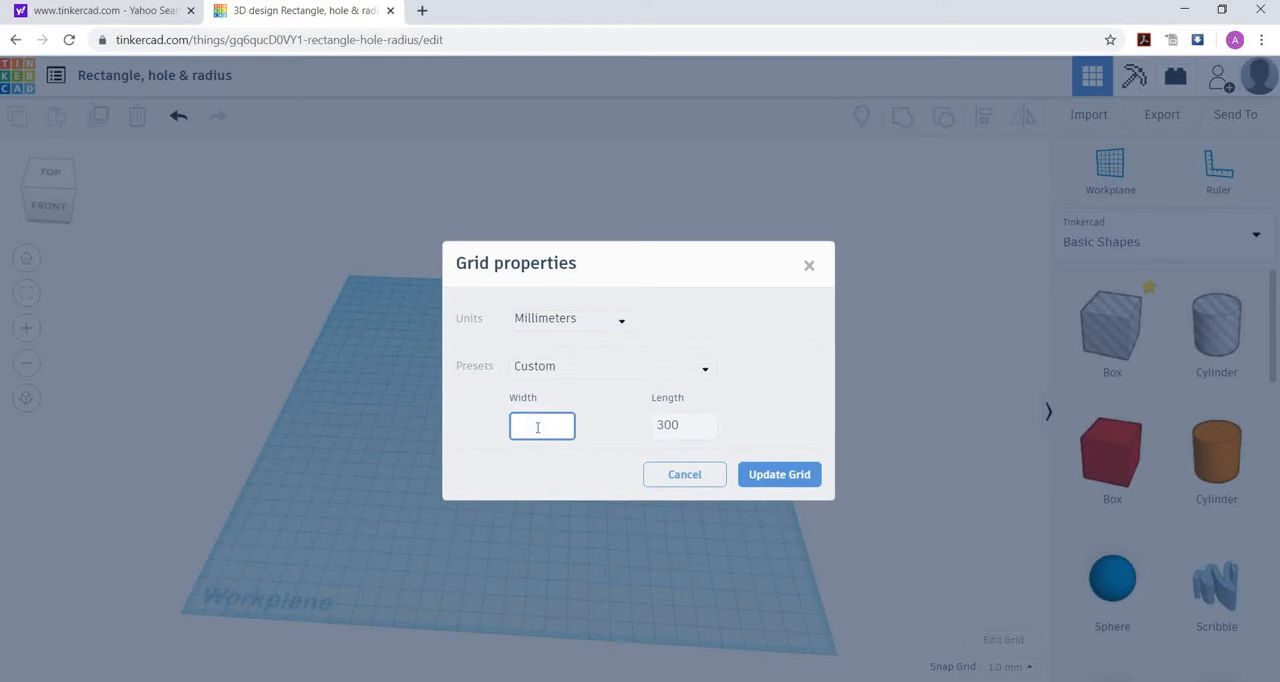
{"action": "type", "text": "200"}
{"action": "left_click", "coordinate": [680, 427]}
{"action": "key", "text": "BackSpace"}
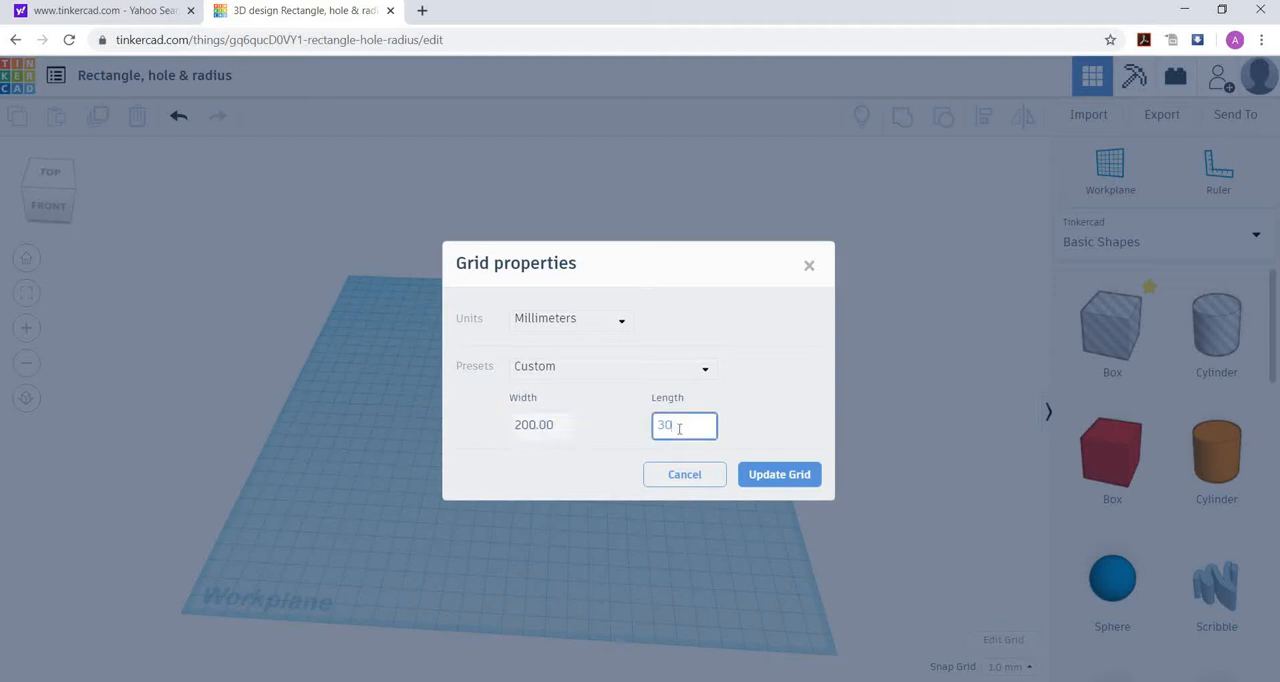
{"action": "type", "text": "200"}
{"action": "left_click", "coordinate": [775, 477]}
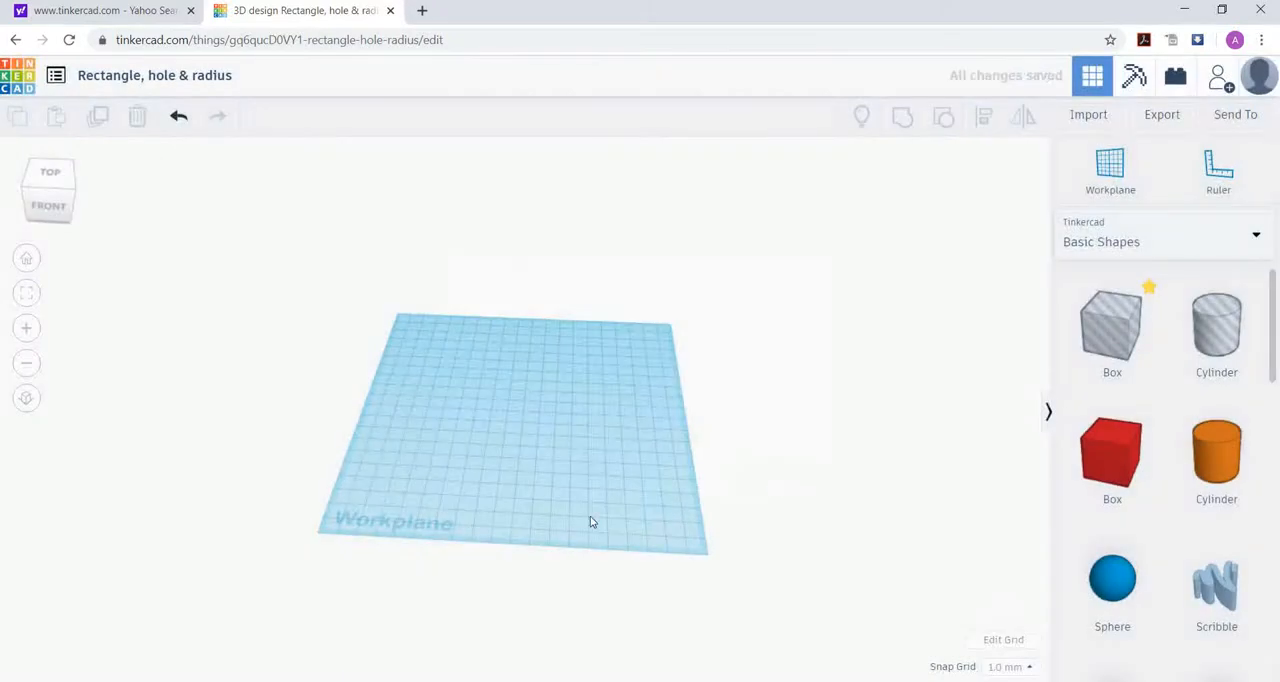
Step: Browse the Basic Shapes and the Text and numbers shape collections, ending back on Basic Shapes
{"action": "right_click_drag", "start_coordinate": [582, 446], "coordinate": [540, 469]}
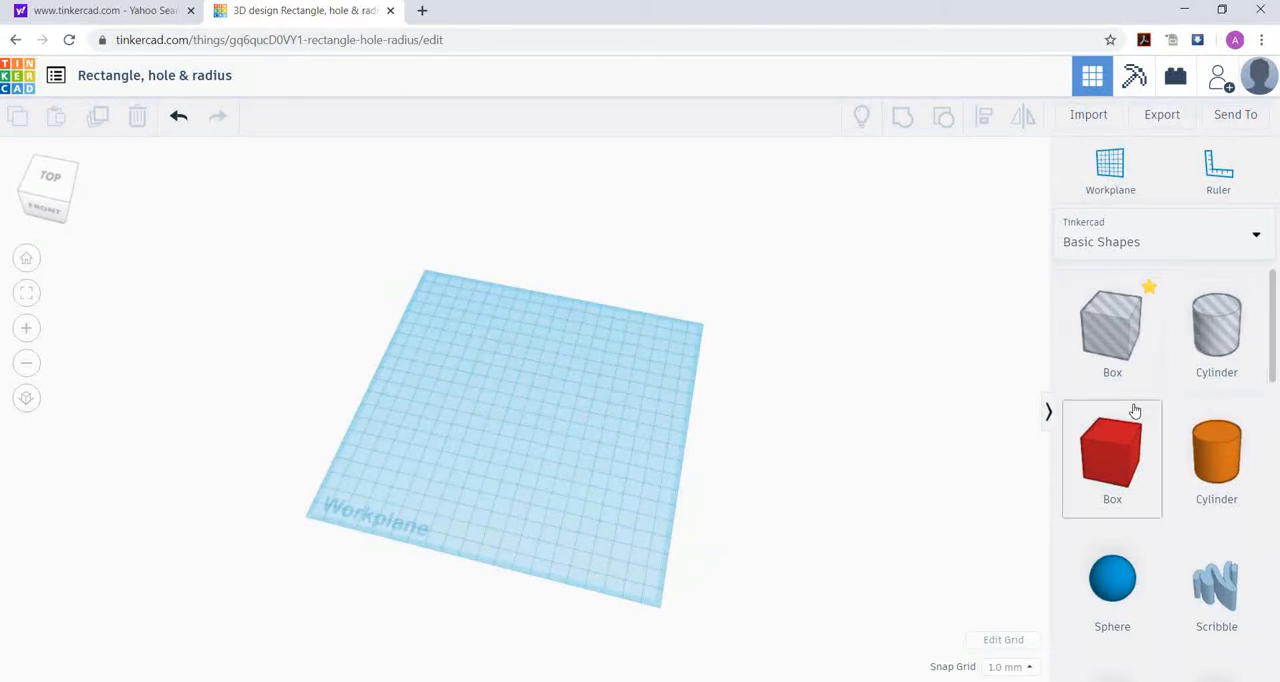
{"action": "scroll", "coordinate": [1163, 362], "scroll_direction": "down", "scroll_amount": 1}
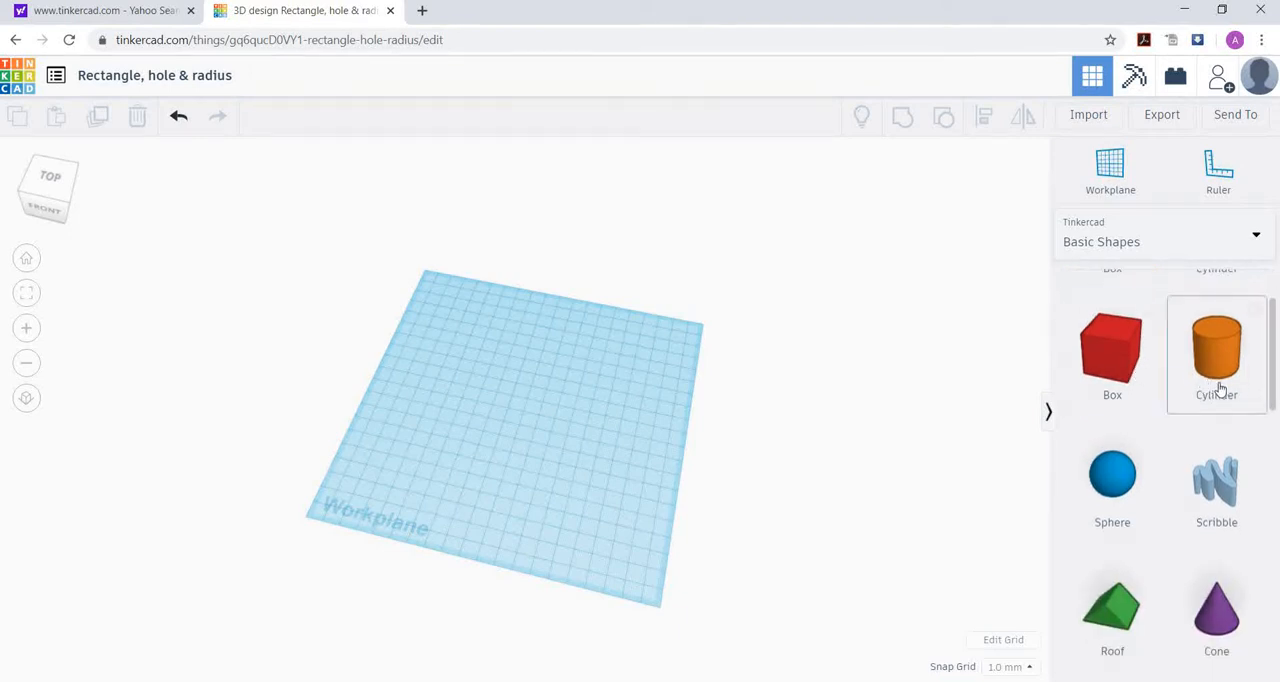
{"action": "scroll", "coordinate": [1175, 543], "scroll_direction": "down", "scroll_amount": 1}
{"action": "scroll", "coordinate": [1175, 543], "scroll_direction": "up", "scroll_amount": 2}
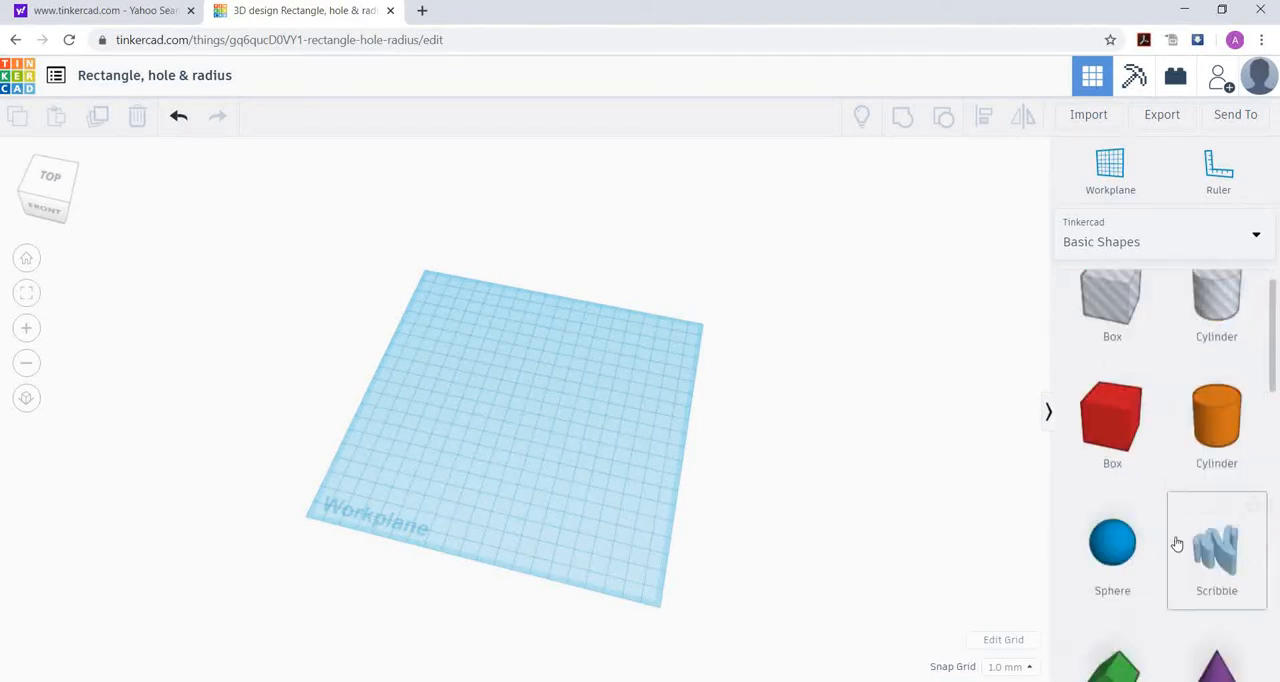
{"action": "left_click", "coordinate": [1254, 241]}
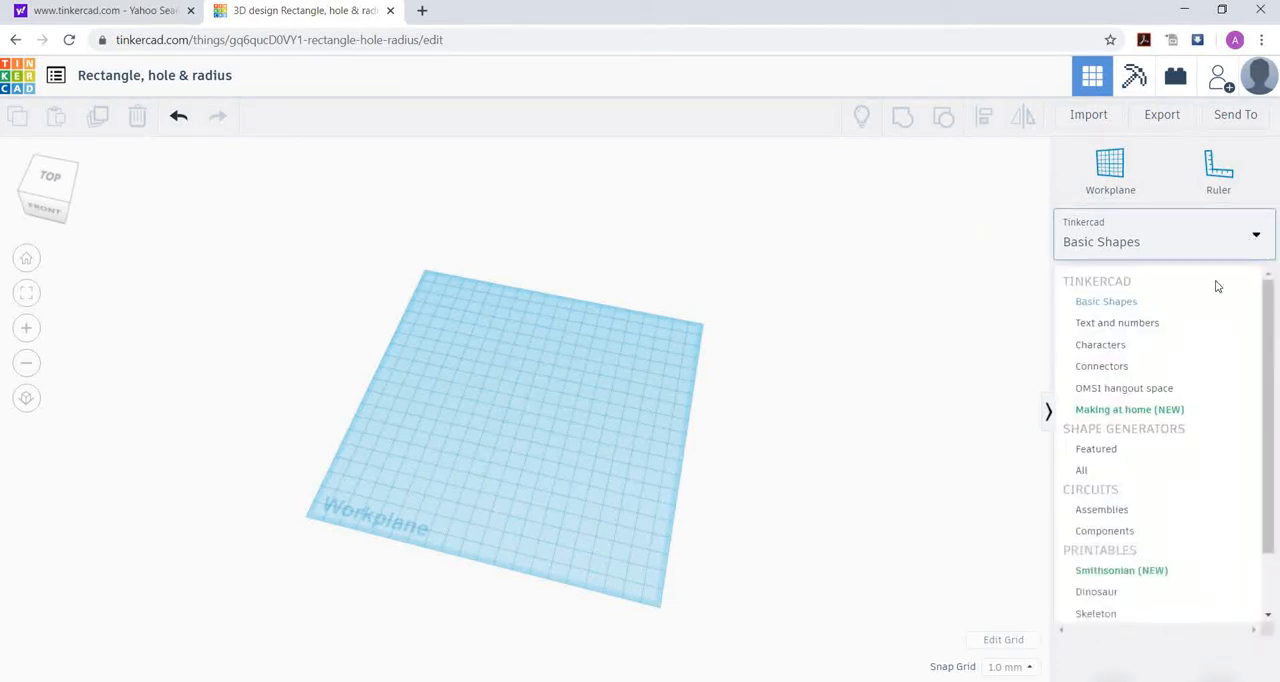
{"action": "left_click", "coordinate": [1151, 326]}
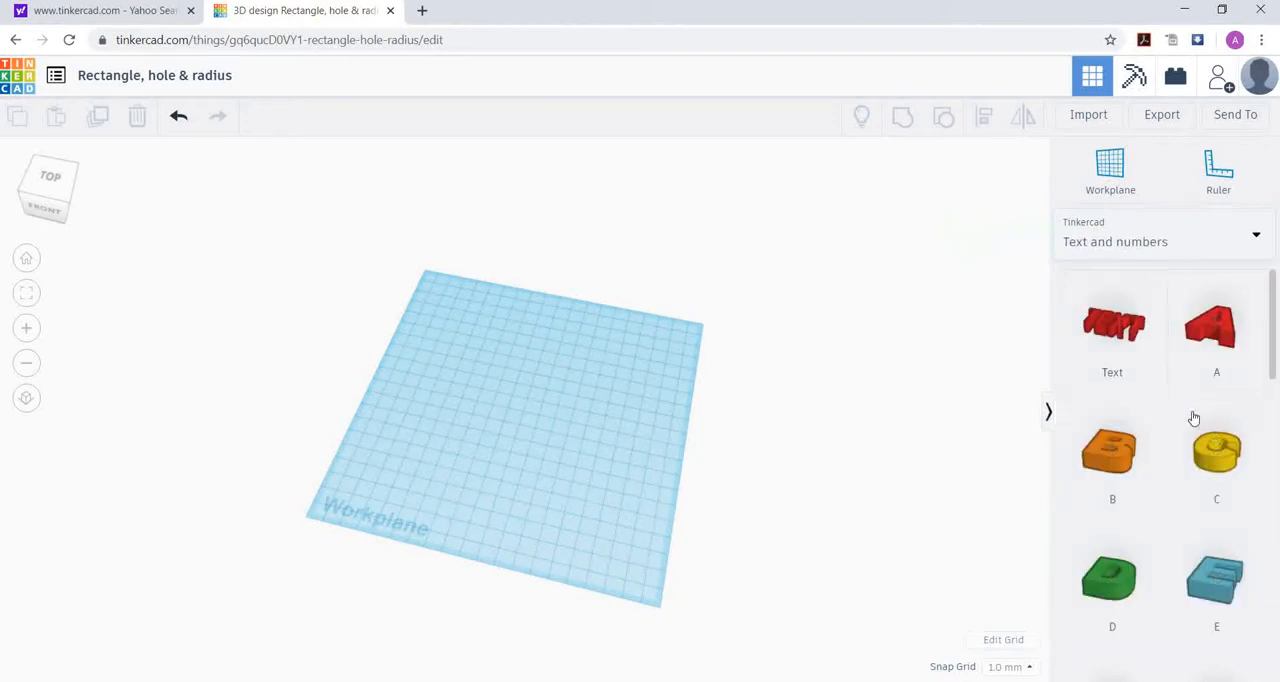
{"action": "left_click", "coordinate": [1253, 241]}
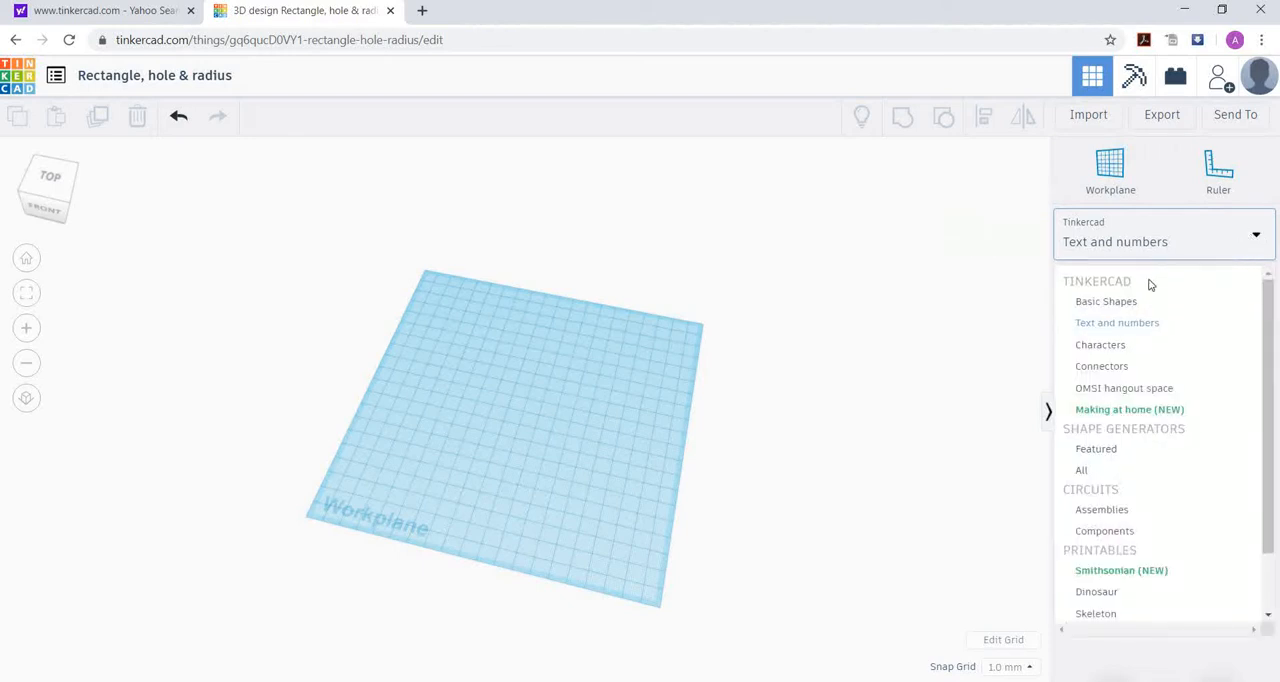
{"action": "left_click", "coordinate": [1128, 304]}
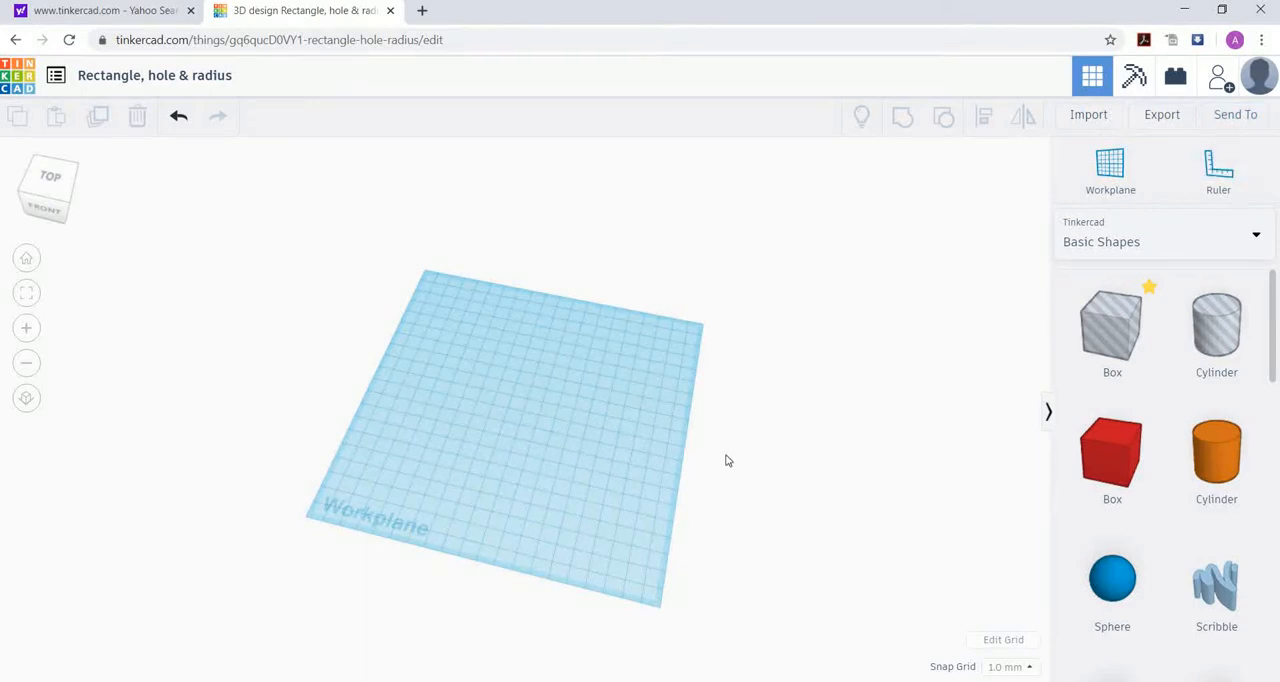
Step: Place a solid orange cylinder near the back-left part of the workplane and select it to show its sizing handles
{"action": "scroll", "coordinate": [717, 451], "scroll_direction": "up", "scroll_amount": 2}
{"action": "scroll", "coordinate": [717, 449], "scroll_direction": "down", "scroll_amount": 2}
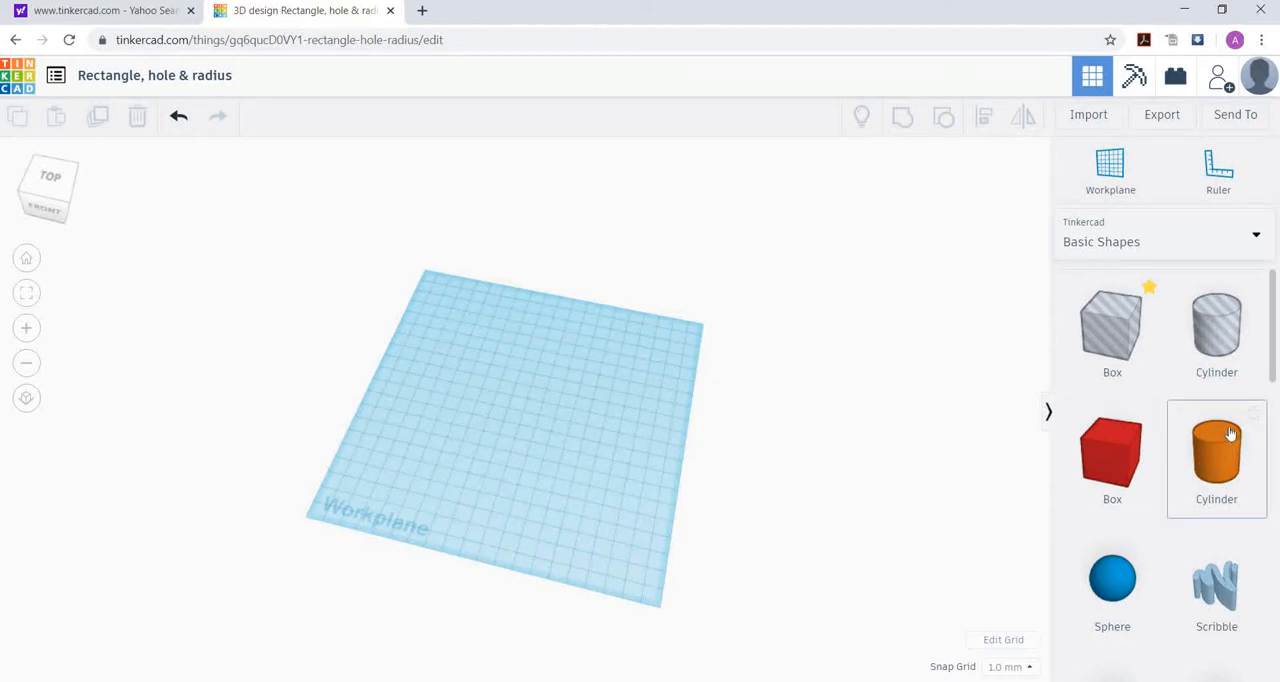
{"action": "scroll", "coordinate": [743, 473], "scroll_direction": "up", "scroll_amount": 3}
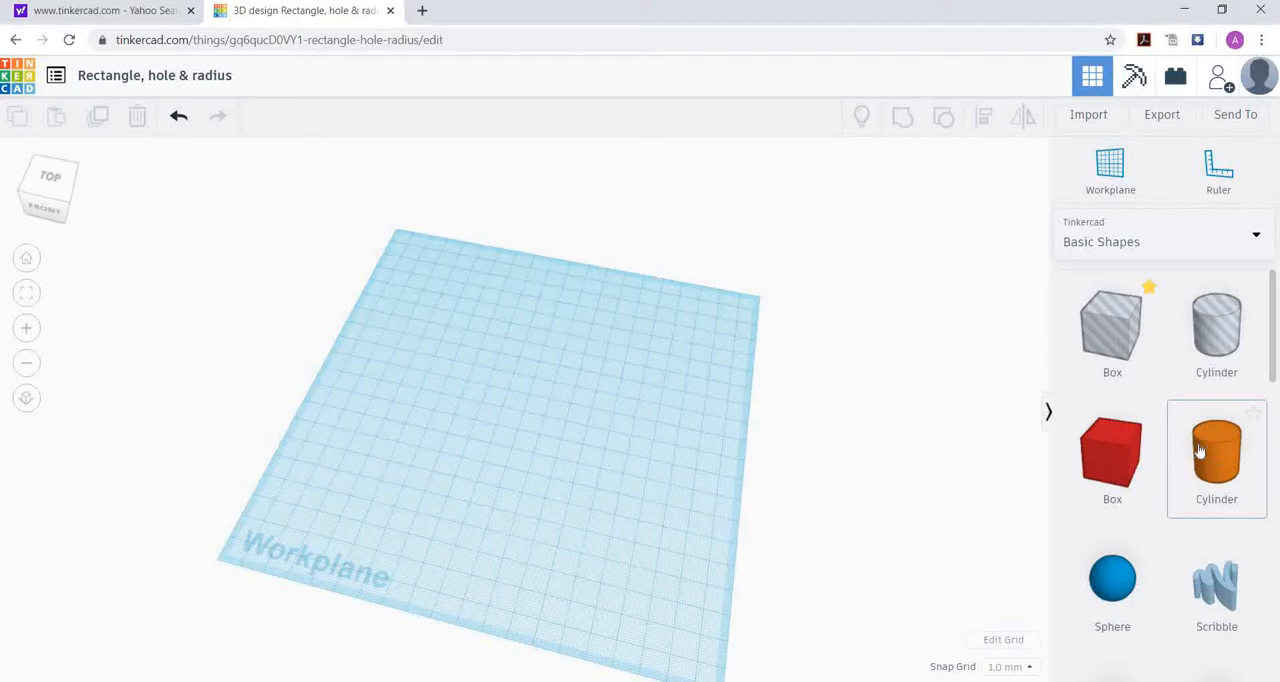
{"action": "left_click_drag", "start_coordinate": [657, 353], "coordinate": [432, 342]}
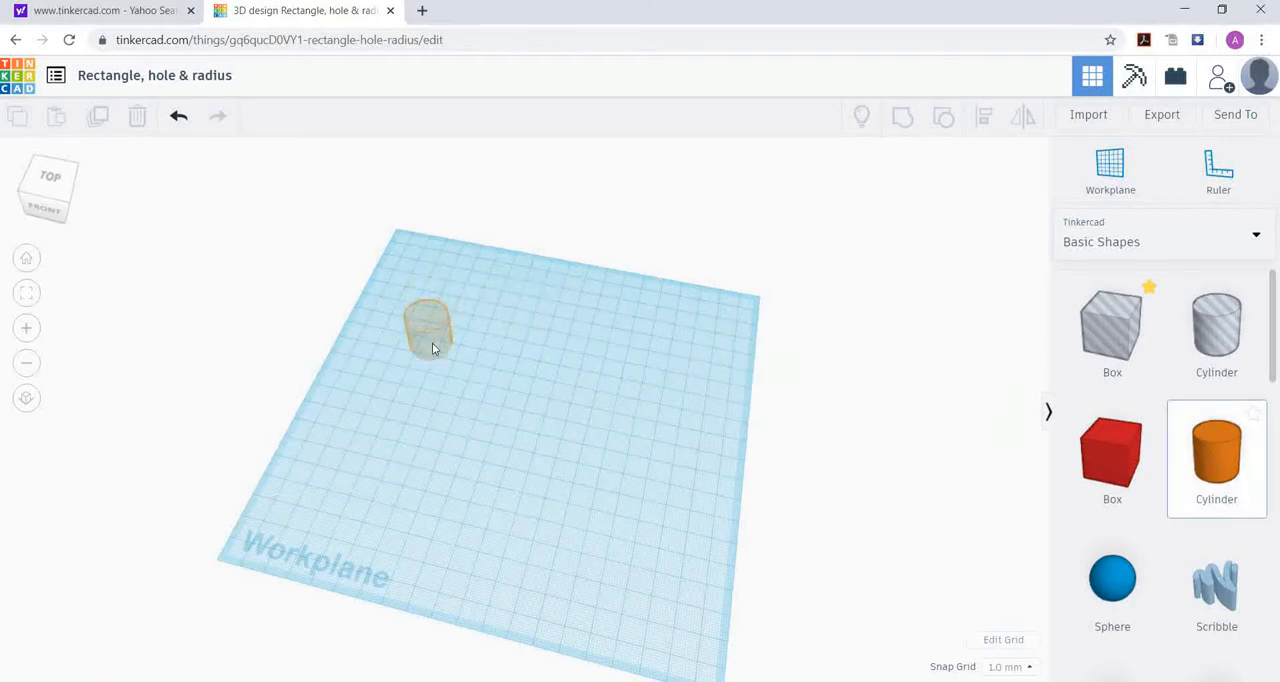
{"action": "left_click_drag", "start_coordinate": [432, 342], "coordinate": [432, 342]}
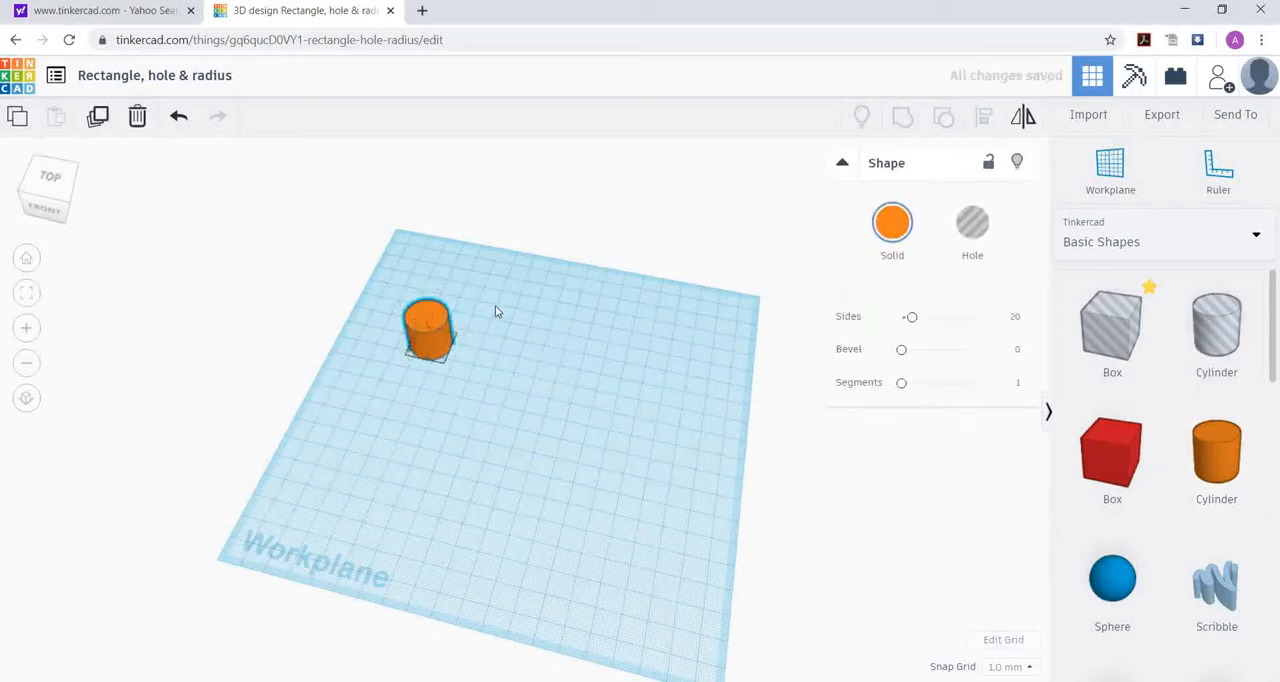
{"action": "mouse_move", "coordinate": [446, 343]}
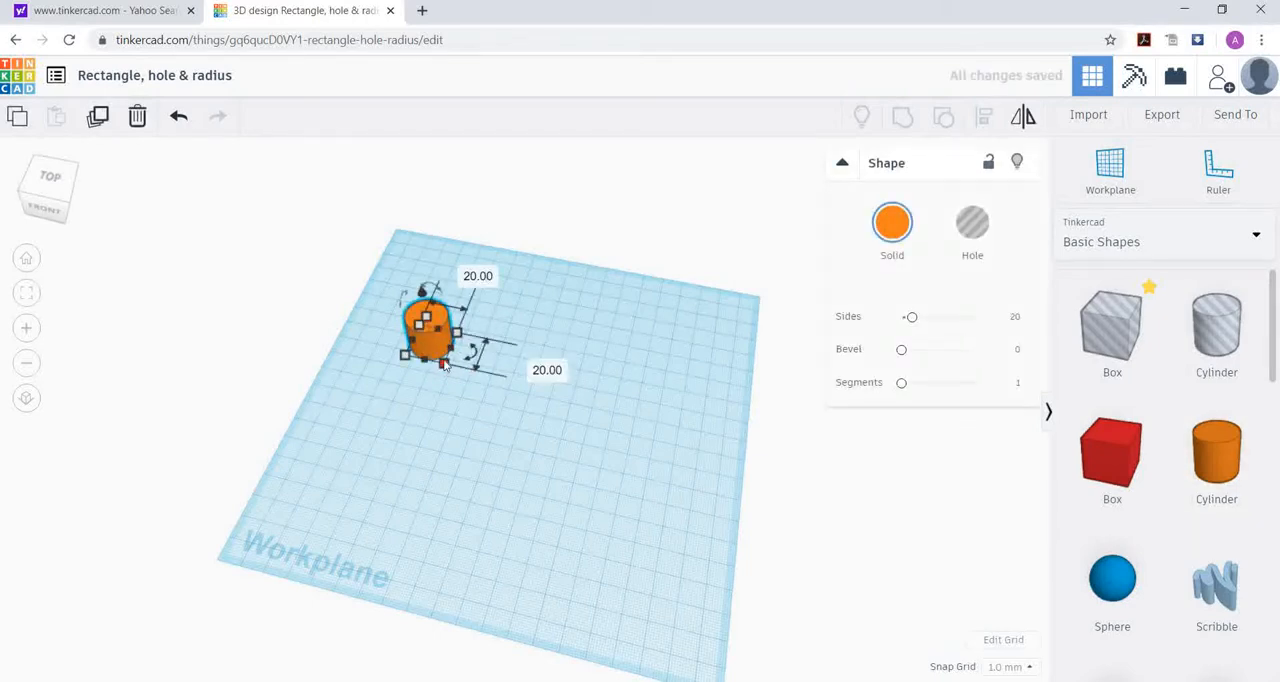
{"action": "left_click", "coordinate": [441, 455]}
{"action": "left_click", "coordinate": [443, 353]}
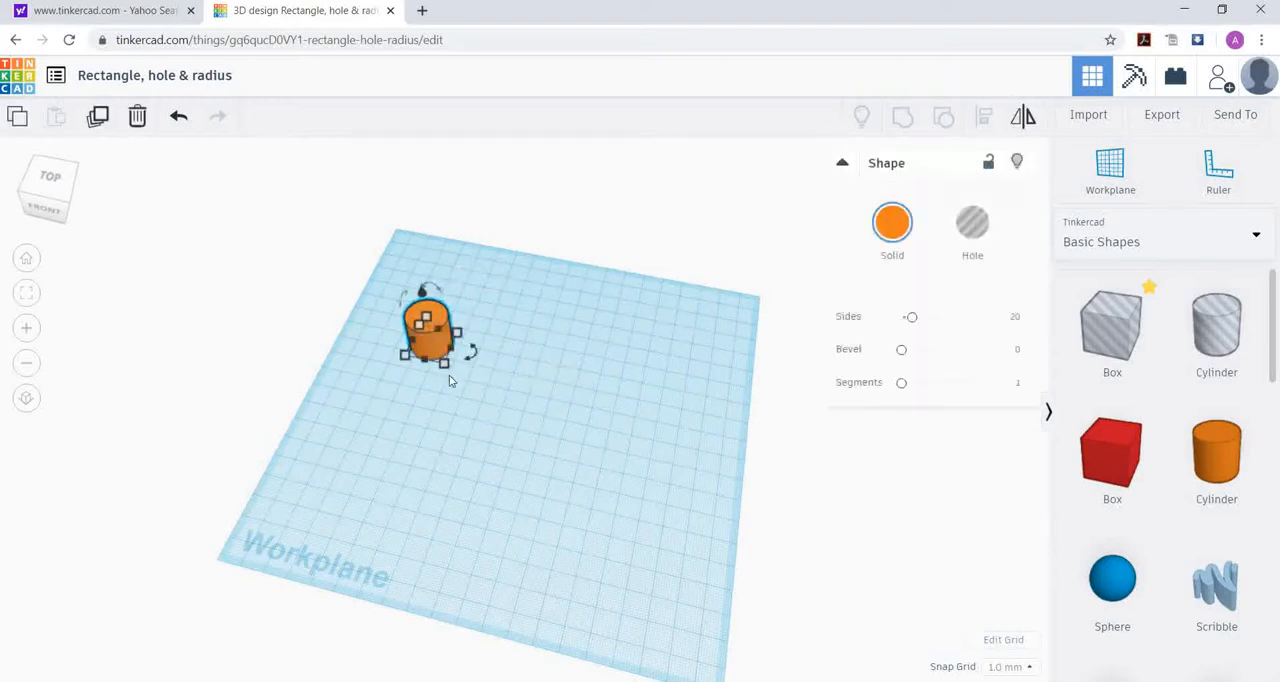
{"action": "mouse_move", "coordinate": [446, 366]}
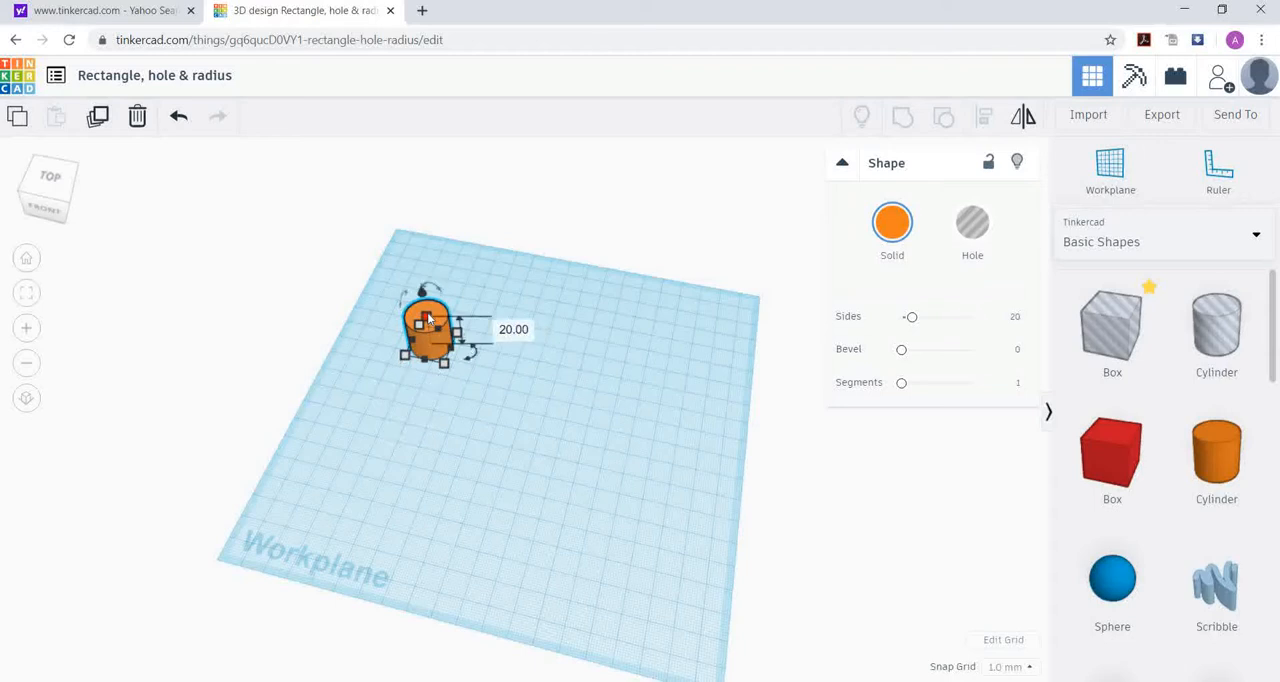
Step: Move the cylinder slightly, reset both of its movement offsets to 0, and deselect it
{"action": "left_click_drag", "start_coordinate": [422, 290], "coordinate": [455, 291]}
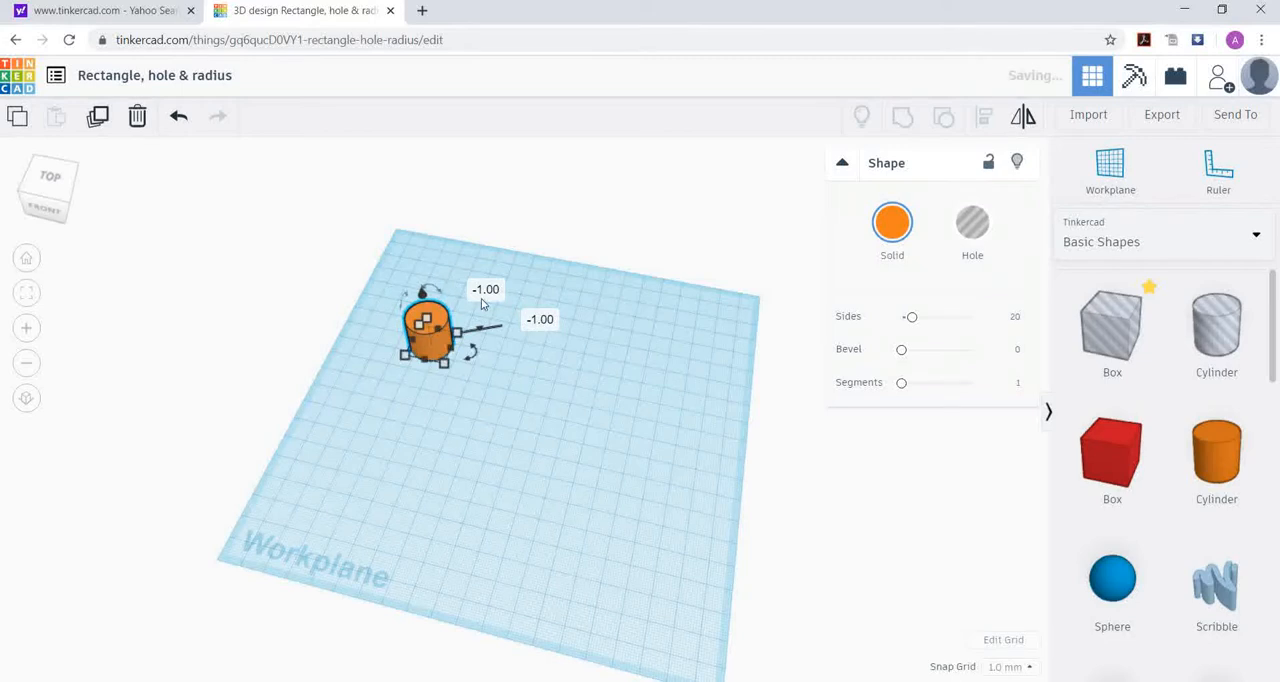
{"action": "left_click", "coordinate": [485, 290]}
{"action": "type", "text": "0"}
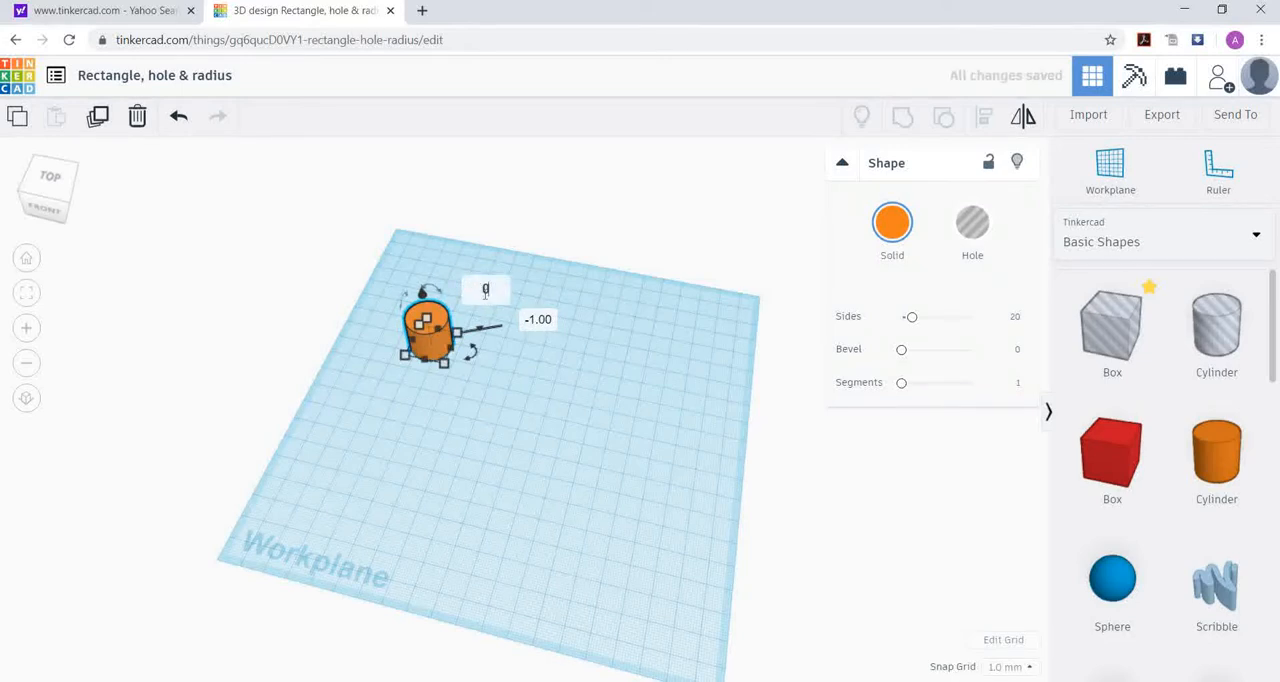
{"action": "left_click", "coordinate": [540, 318]}
{"action": "type", "text": "0"}
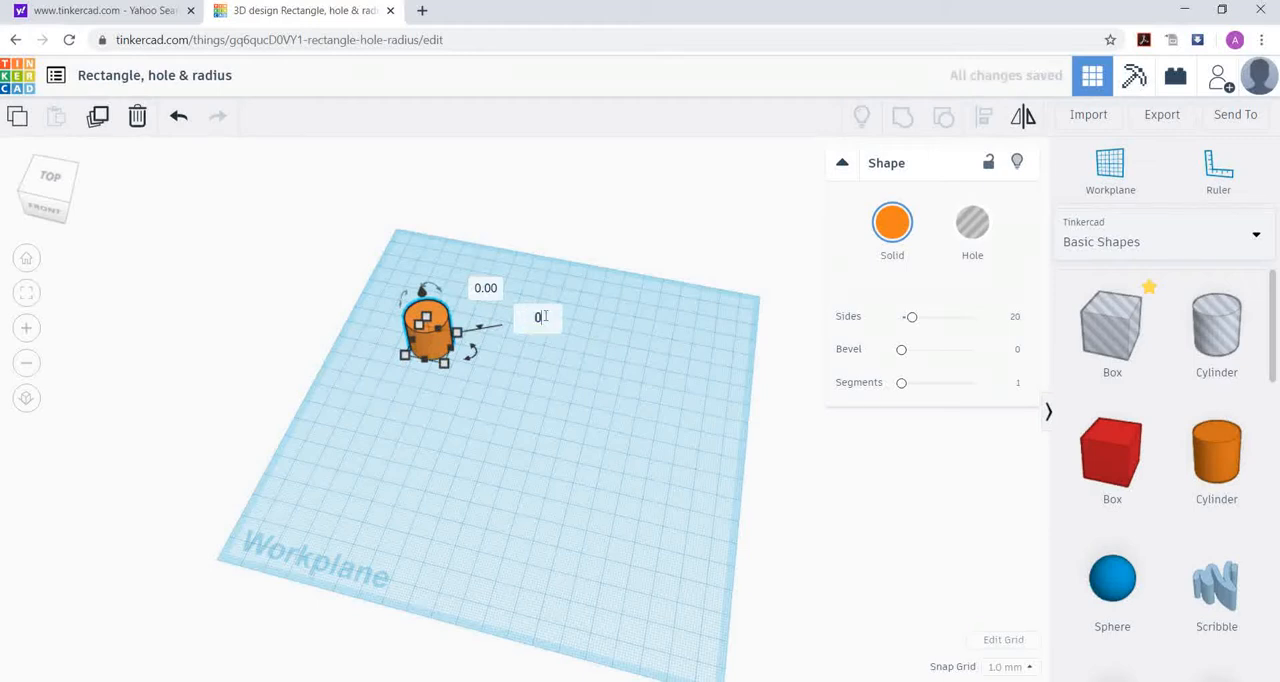
{"action": "key", "text": "Return"}
{"action": "left_click", "coordinate": [541, 336]}
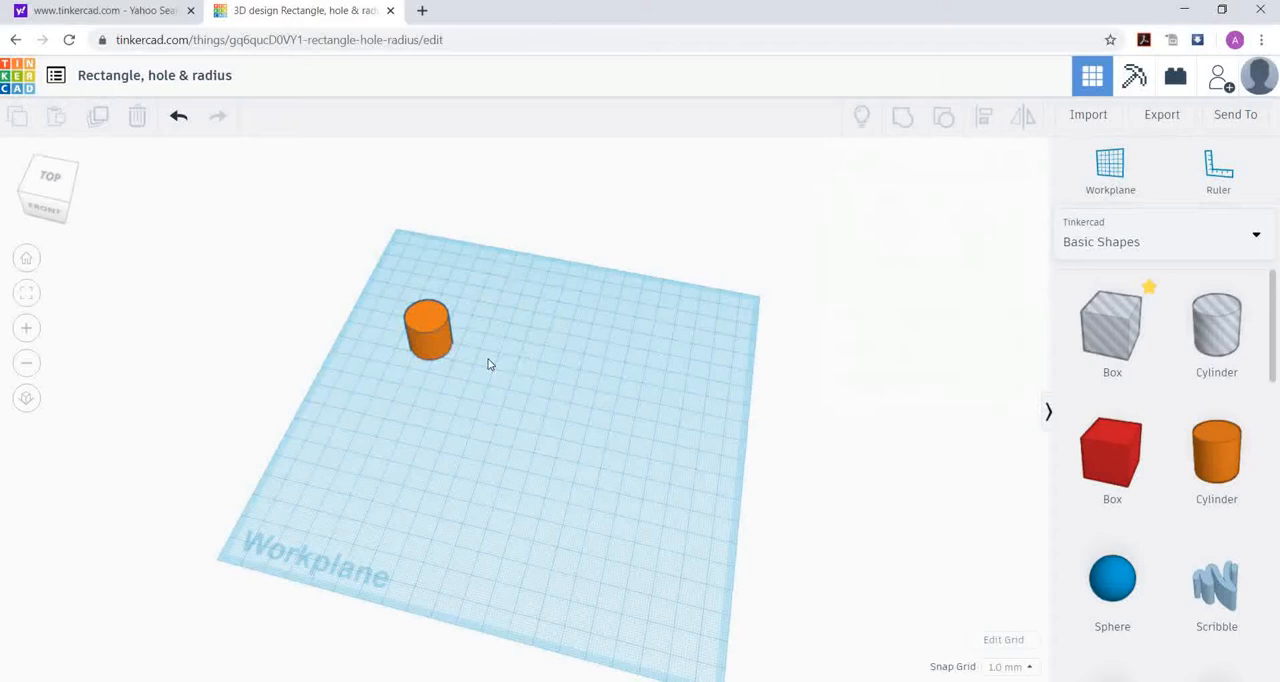
Step: Duplicate the cylinder and move the copy about 64 mm to the right and 14 mm toward the workplane's front
{"action": "left_click", "coordinate": [434, 323]}
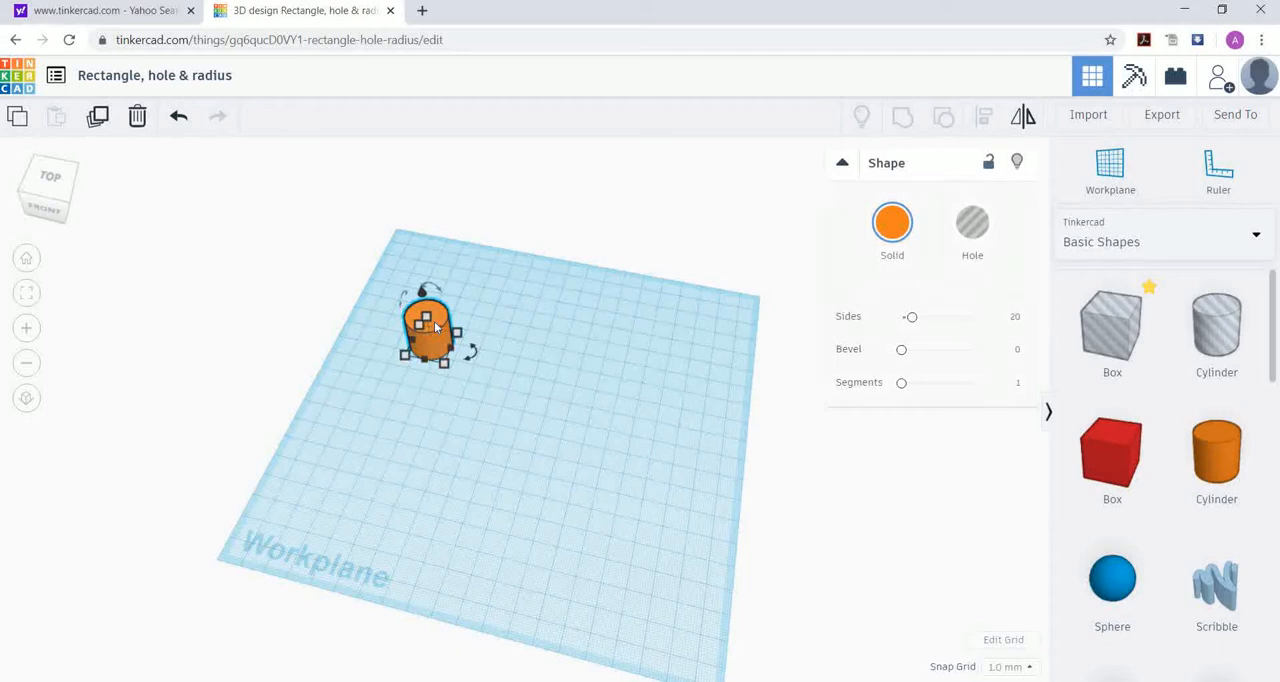
{"action": "left_click", "coordinate": [100, 117]}
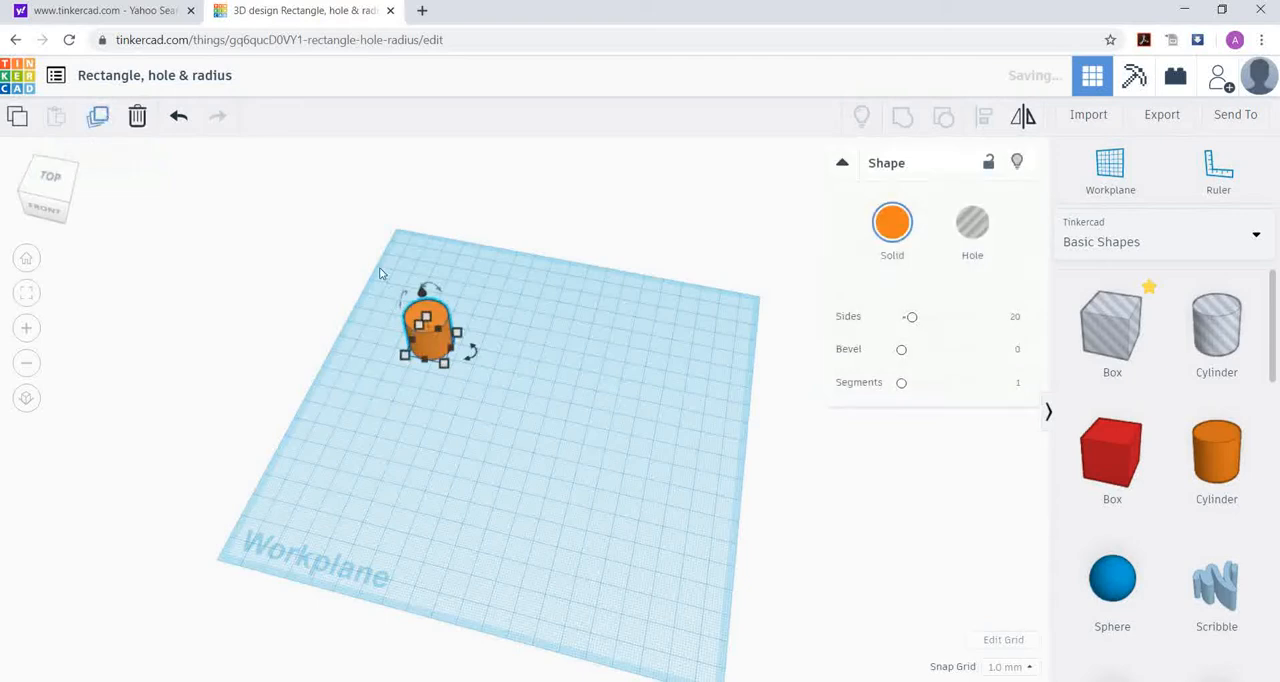
{"action": "left_click_drag", "start_coordinate": [435, 328], "coordinate": [576, 375]}
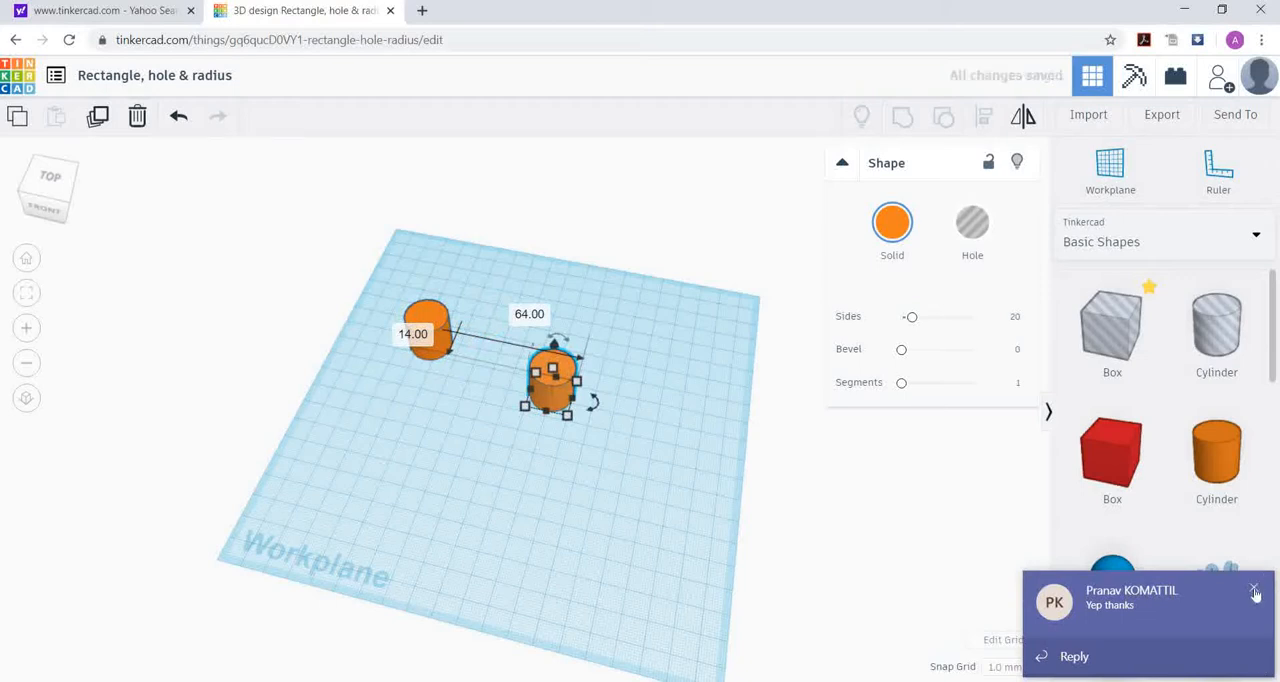
Step: Dismiss the chat notification and set the copied cylinder's height to 20 mm
{"action": "left_click", "coordinate": [1255, 591]}
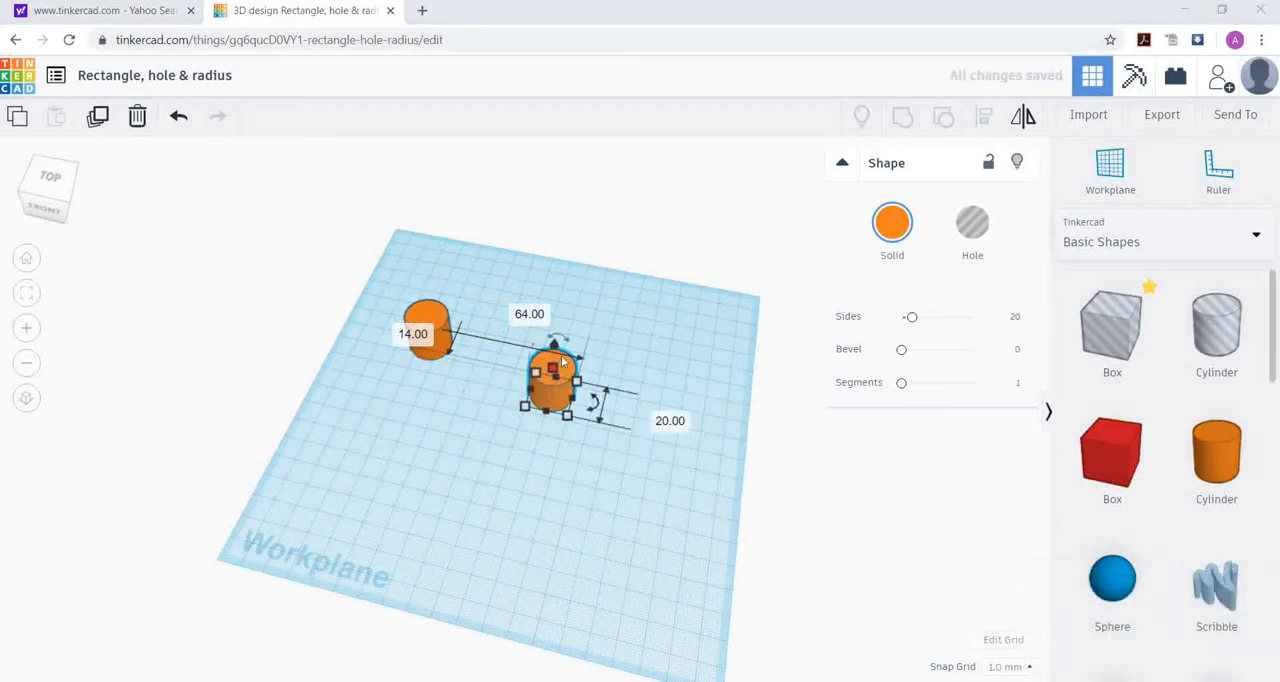
{"action": "left_click_drag", "start_coordinate": [554, 369], "coordinate": [564, 345]}
{"action": "left_click", "coordinate": [639, 367]}
{"action": "type", "text": "20"}
{"action": "key", "text": "Return"}
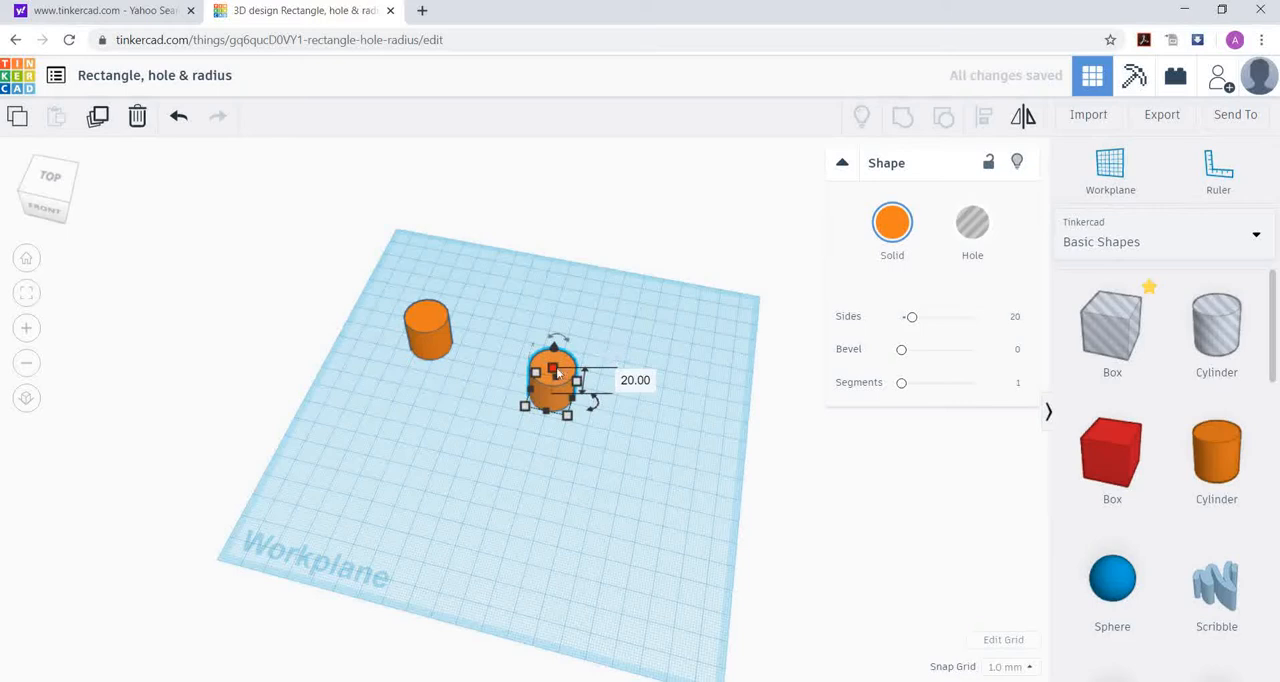
Step: Move the copied cylinder about 9 mm to the right and 16 mm toward the workplane's back, and nudge it slightly further back
{"action": "left_click_drag", "start_coordinate": [565, 368], "coordinate": [592, 343]}
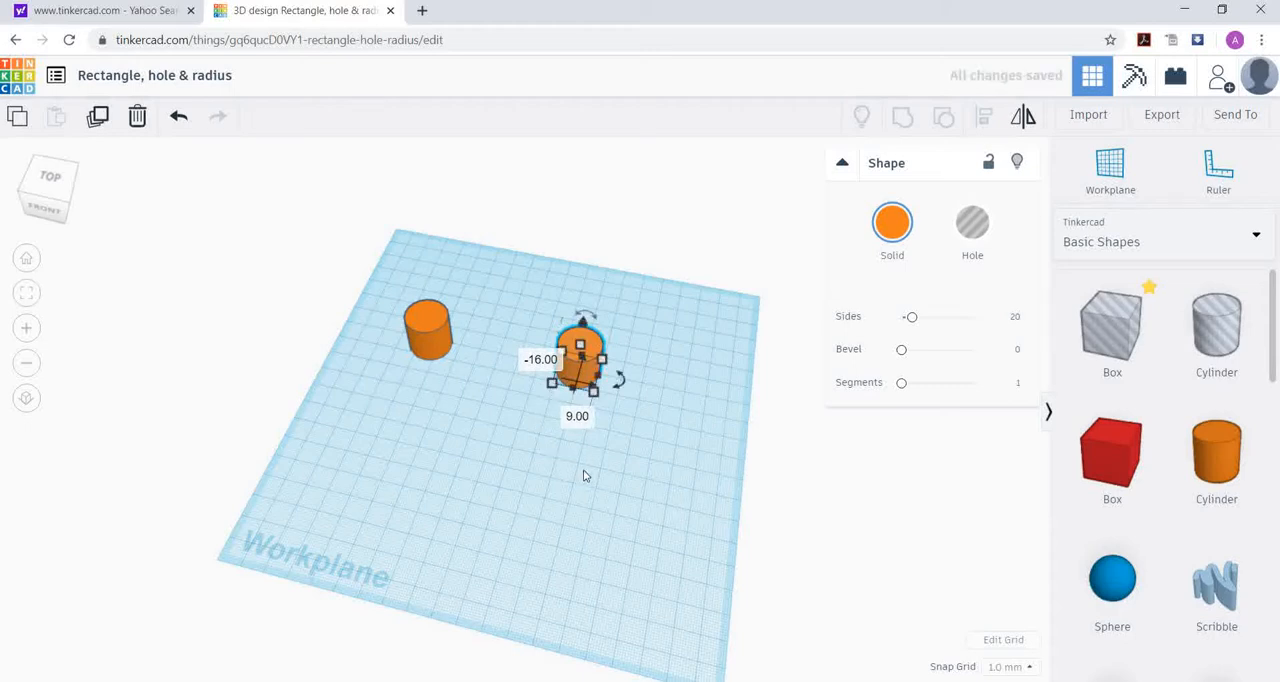
{"action": "key", "text": "Down"}
{"action": "key", "text": "Up"}
{"action": "key", "text": "Up"}
{"action": "key", "text": "Up"}
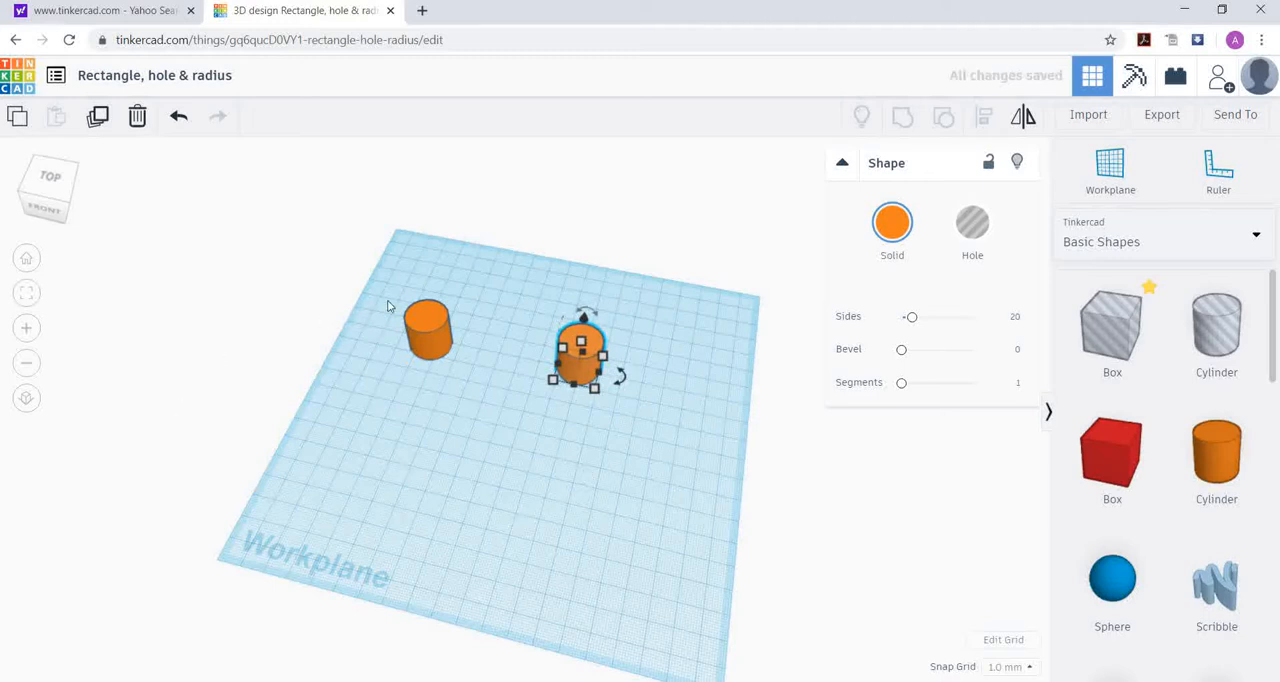
Step: Nudge the original left cylinder 2 mm toward the workplane's back and deselect it
{"action": "left_click", "coordinate": [438, 341]}
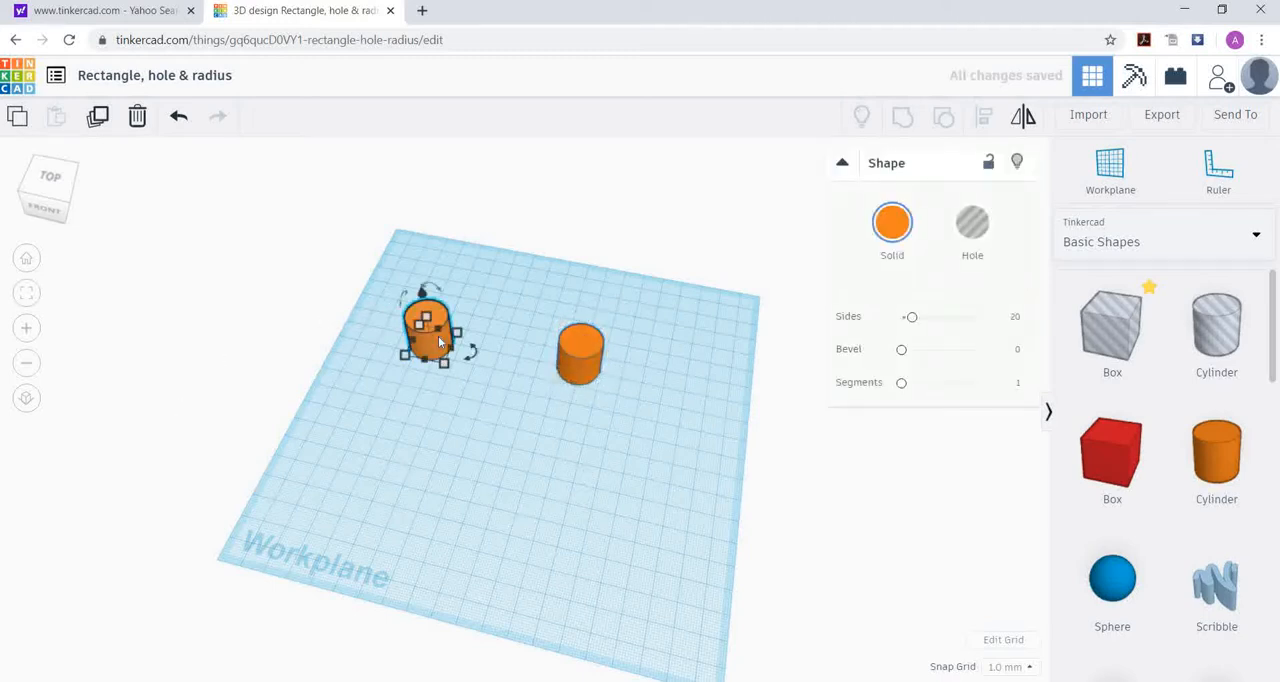
{"action": "key", "text": "Up"}
{"action": "key", "text": "Up"}
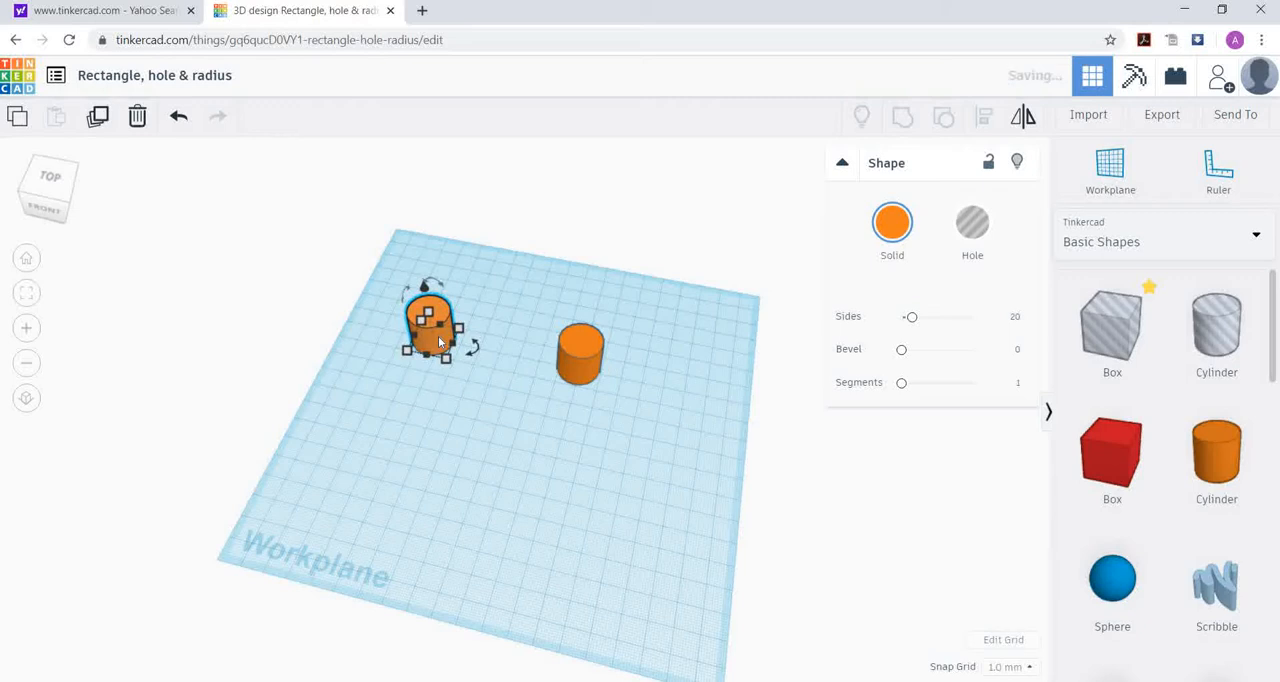
{"action": "left_click", "coordinate": [422, 360]}
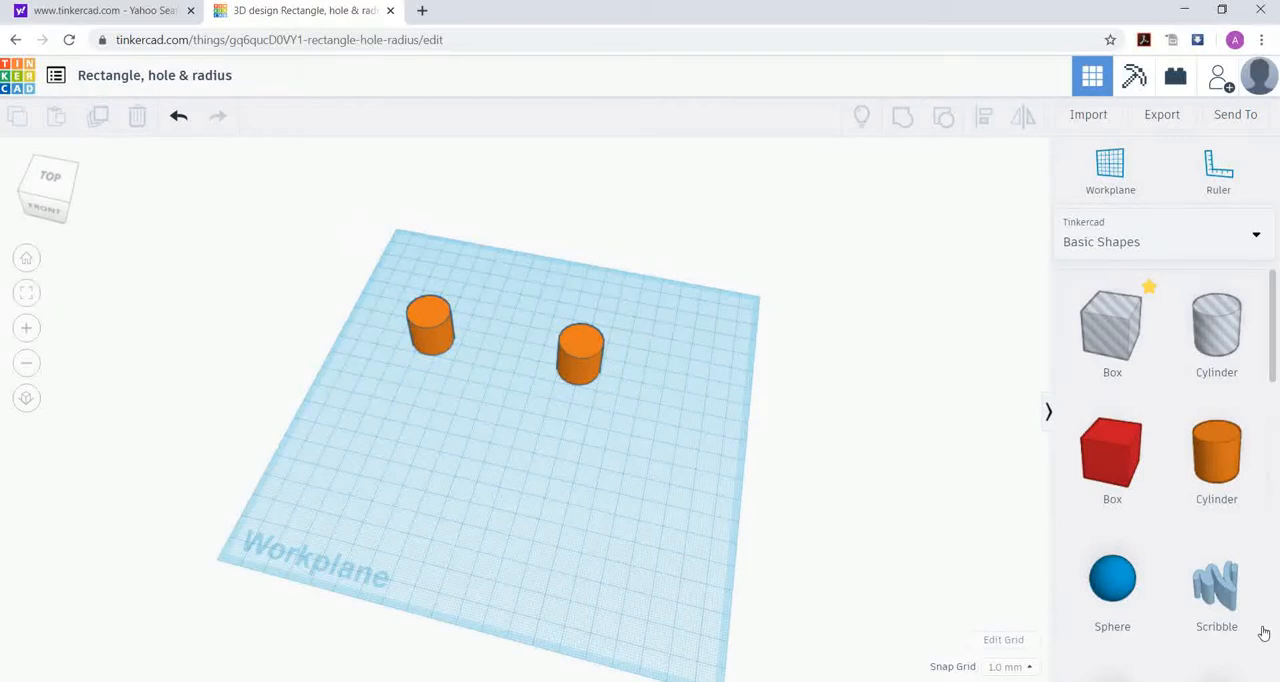
Step: Place a solid red box in front of and between the two cylinders and set its left-to-right size to 40 mm
{"action": "left_click_drag", "start_coordinate": [1127, 453], "coordinate": [486, 409]}
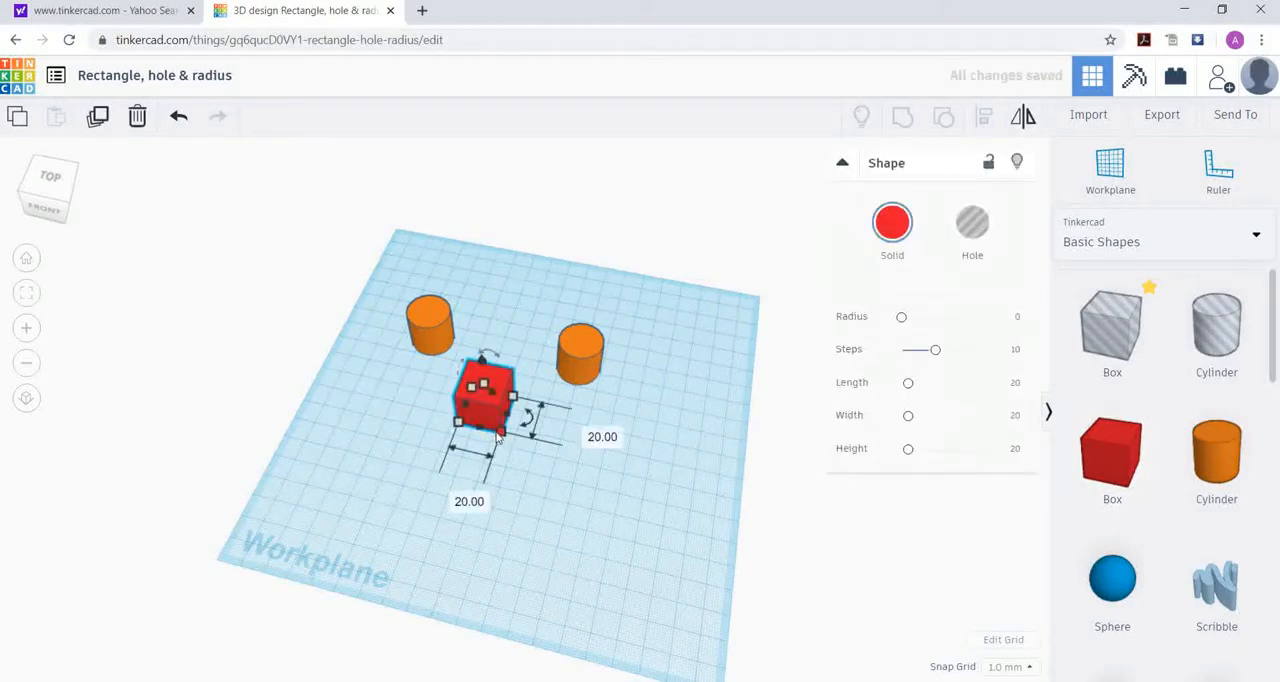
{"action": "left_click", "coordinate": [456, 495]}
{"action": "type", "text": "4"}
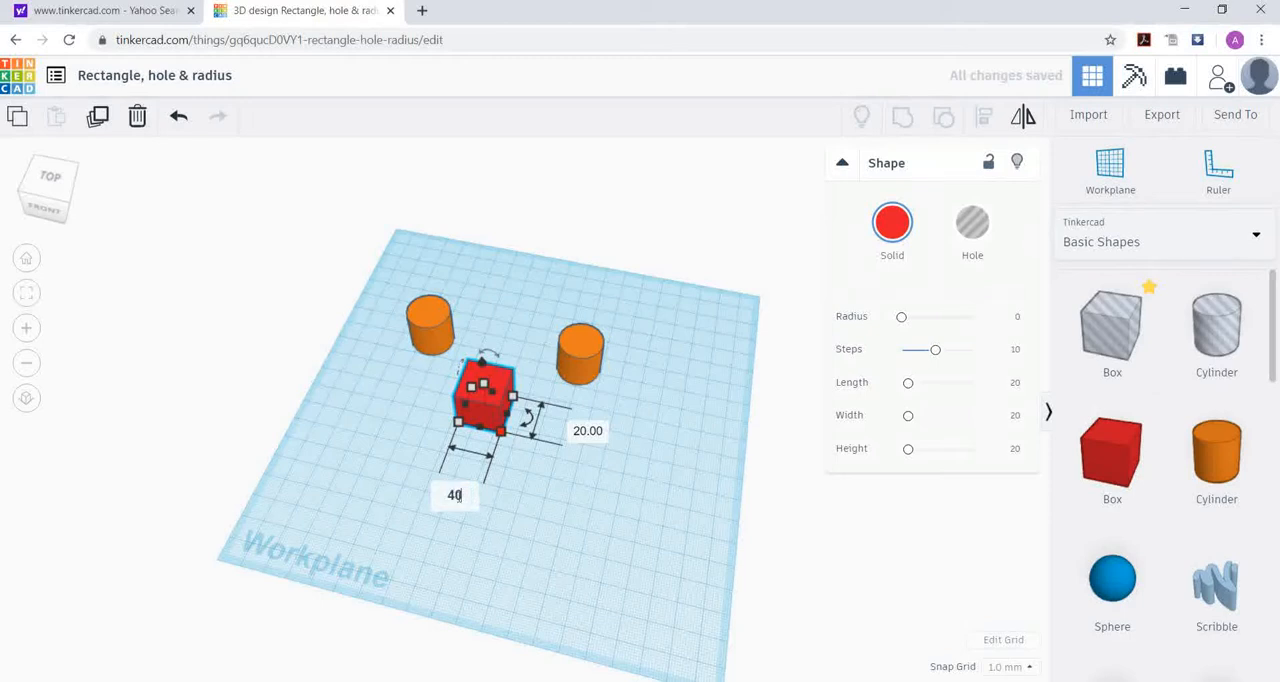
{"action": "type", "text": "0"}
{"action": "key", "text": "Return"}
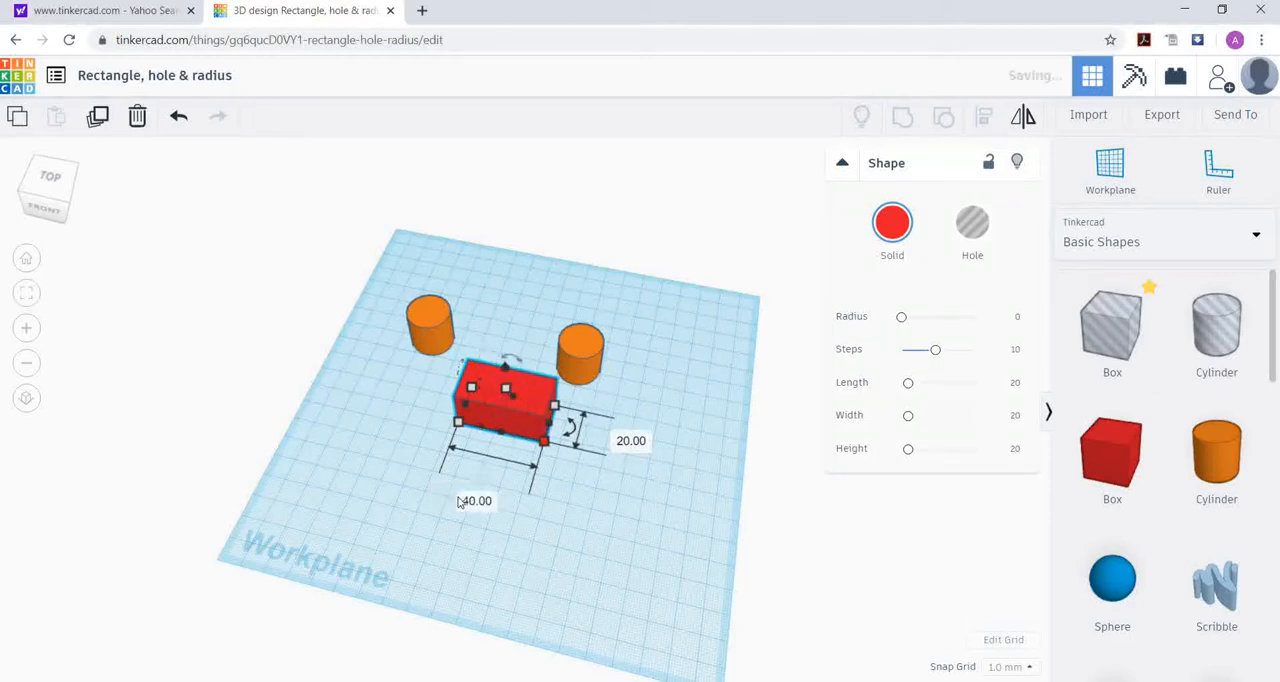
Step: Move the red box slightly so it sits between the two cylinders when viewed from above, and deselect it
{"action": "right_click_drag", "start_coordinate": [523, 300], "coordinate": [543, 420]}
{"action": "left_click", "coordinate": [510, 415]}
{"action": "mouse_move", "coordinate": [521, 418]}
{"action": "left_mouse_down"}
{"action": "mouse_move", "coordinate": [501, 396]}
{"action": "mouse_move", "coordinate": [496, 334]}
{"action": "mouse_move", "coordinate": [501, 407]}
{"action": "left_mouse_up"}
{"action": "left_click", "coordinate": [631, 369]}
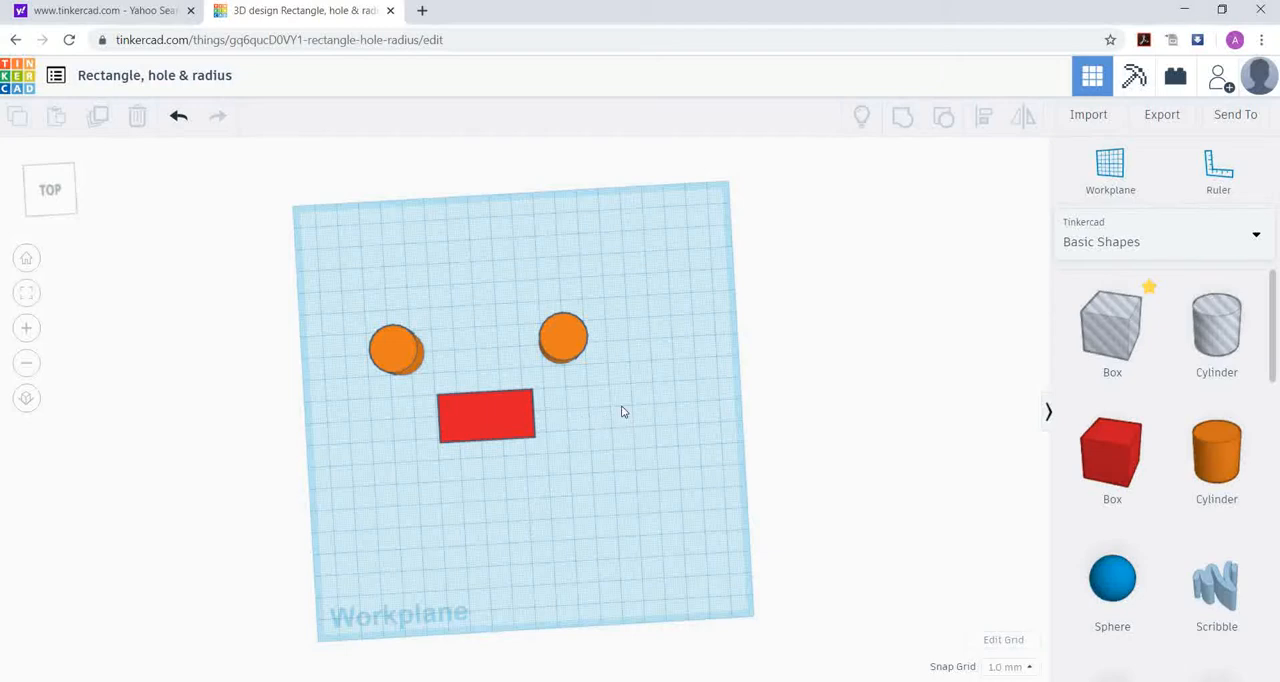
Step: Align the left cylinder with the red box along the box's front edge and clear the selection
{"action": "left_click", "coordinate": [483, 411]}
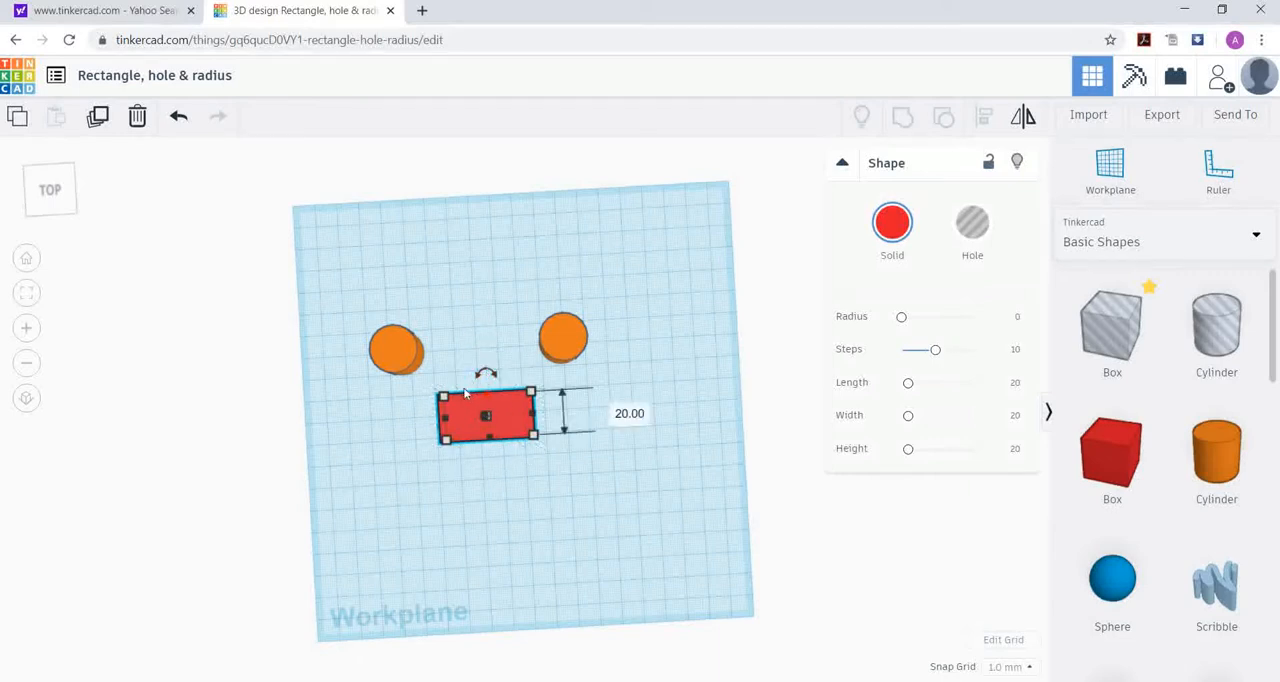
{"action": "left_click", "coordinate": [395, 346], "text": "shift"}
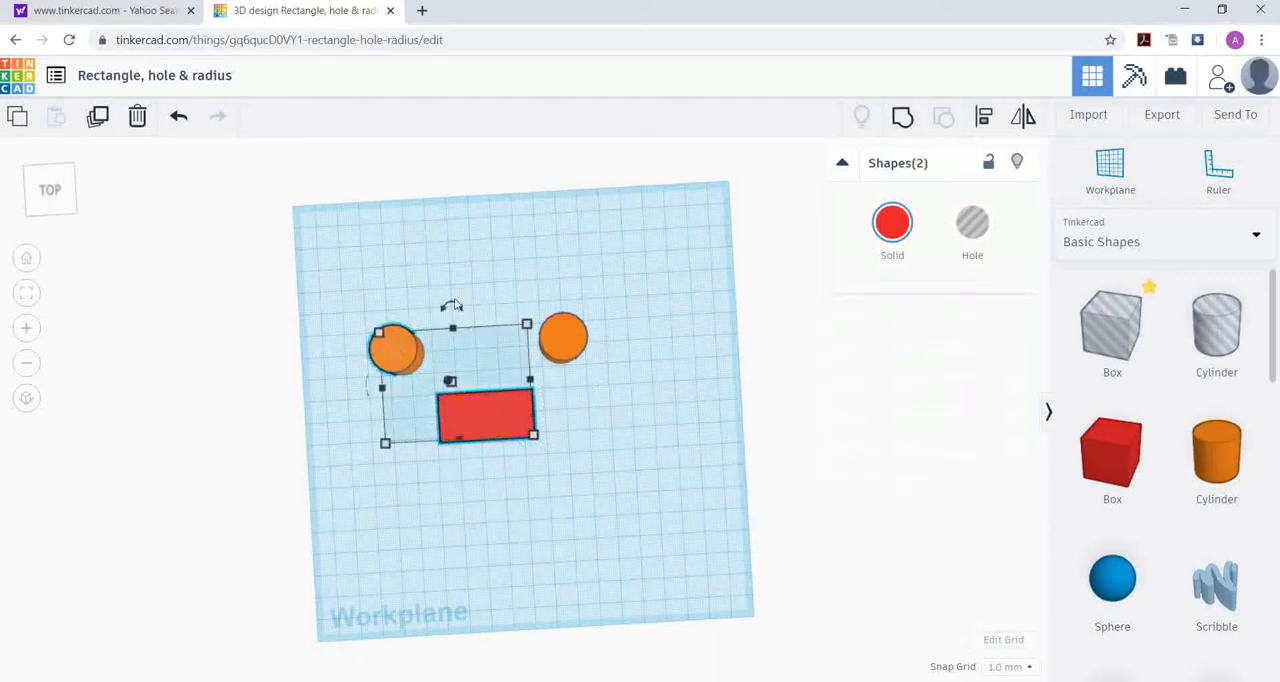
{"action": "left_click", "coordinate": [983, 117]}
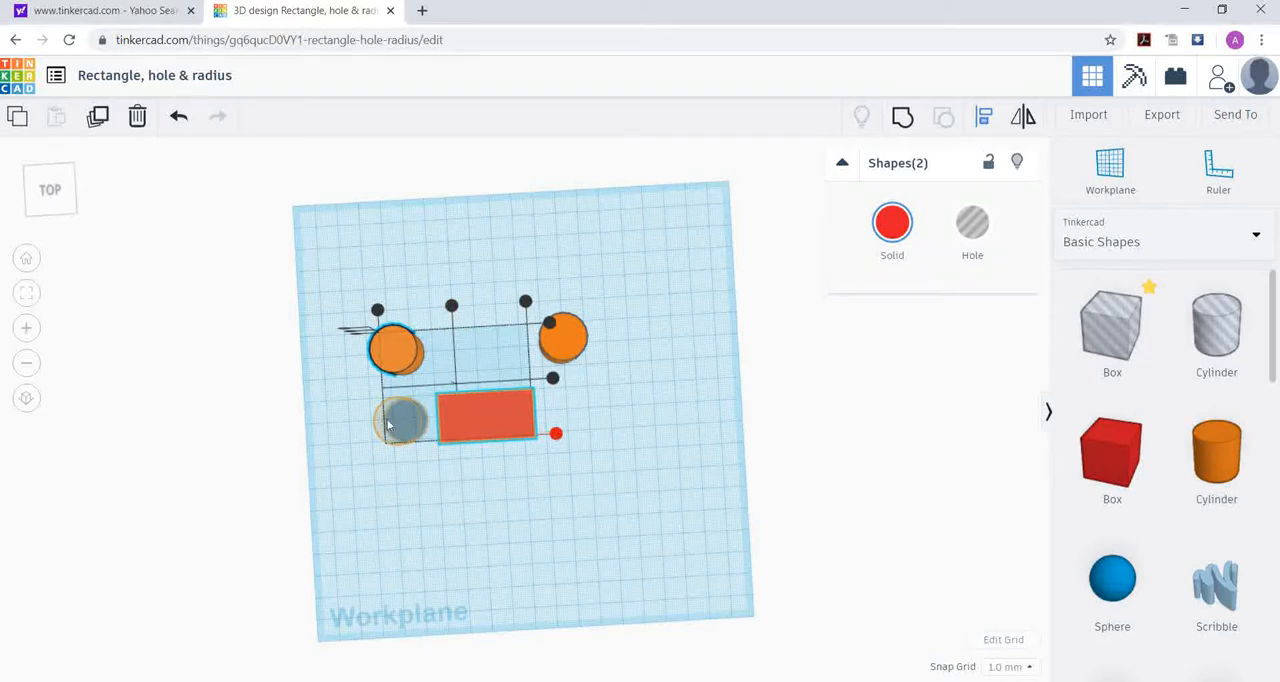
{"action": "left_click", "coordinate": [556, 435]}
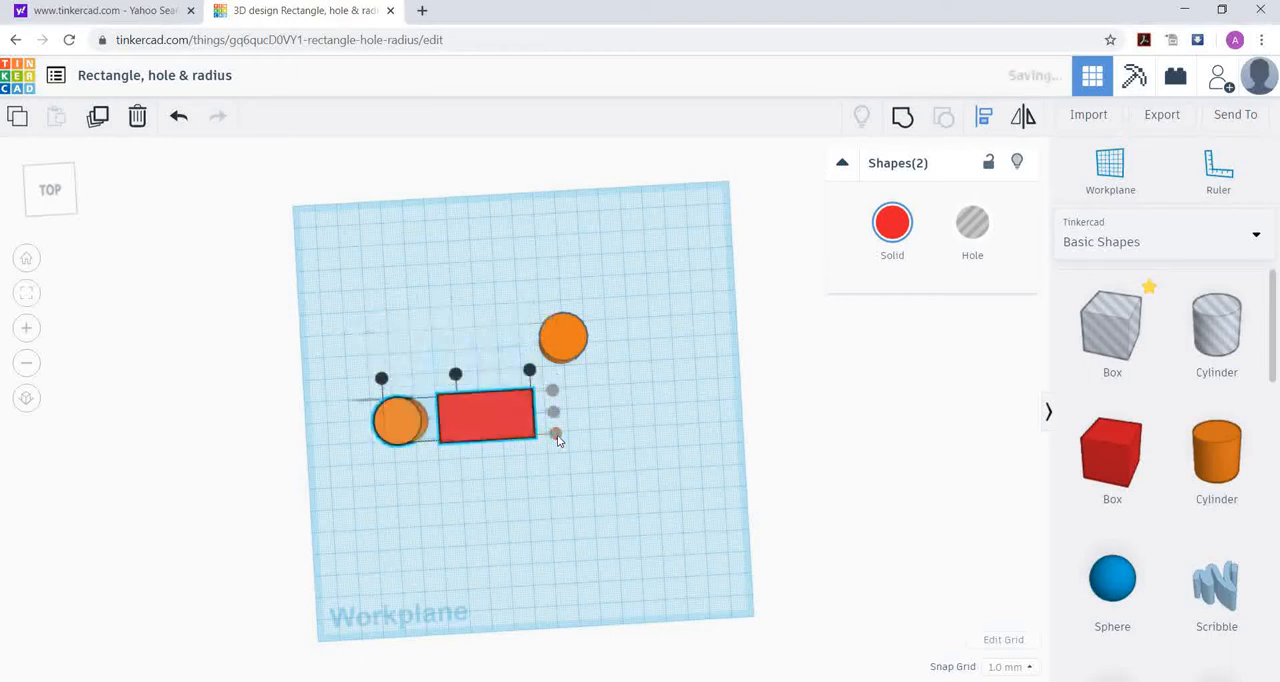
{"action": "left_click", "coordinate": [650, 435]}
Step: Align the right cylinder with the red box along the box's front edge and clear the selection
{"action": "left_click", "coordinate": [483, 416]}
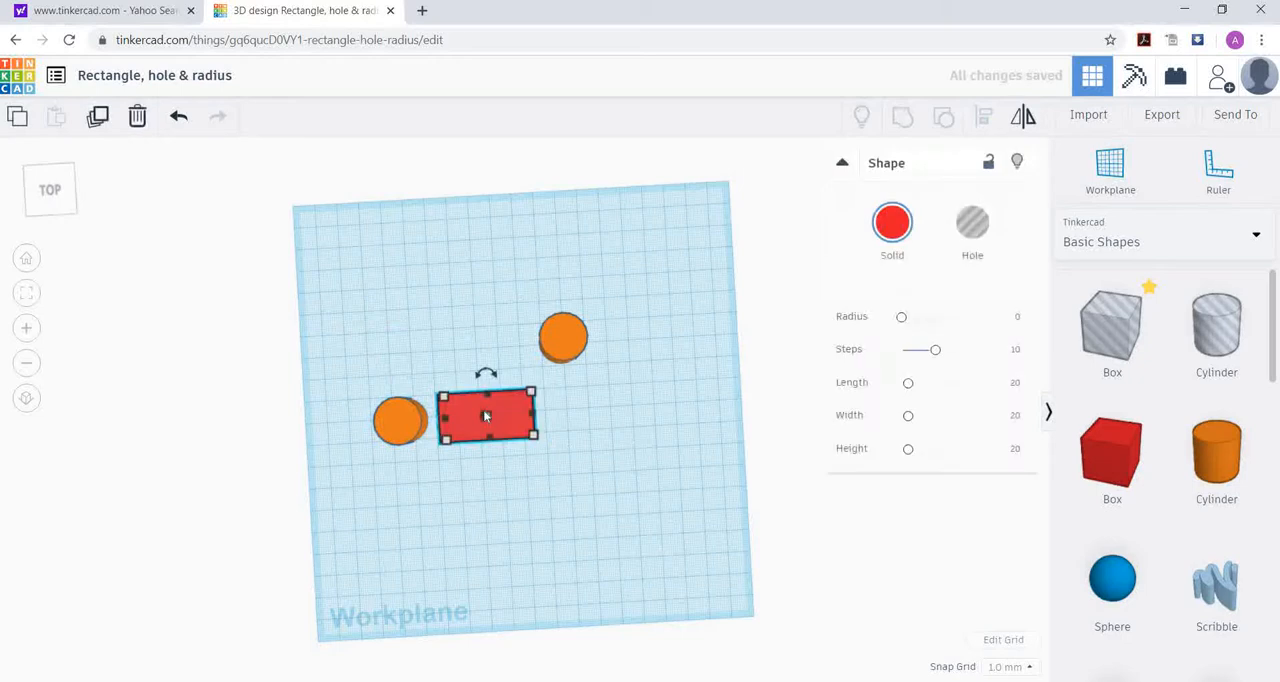
{"action": "left_click", "coordinate": [563, 337], "text": "shift"}
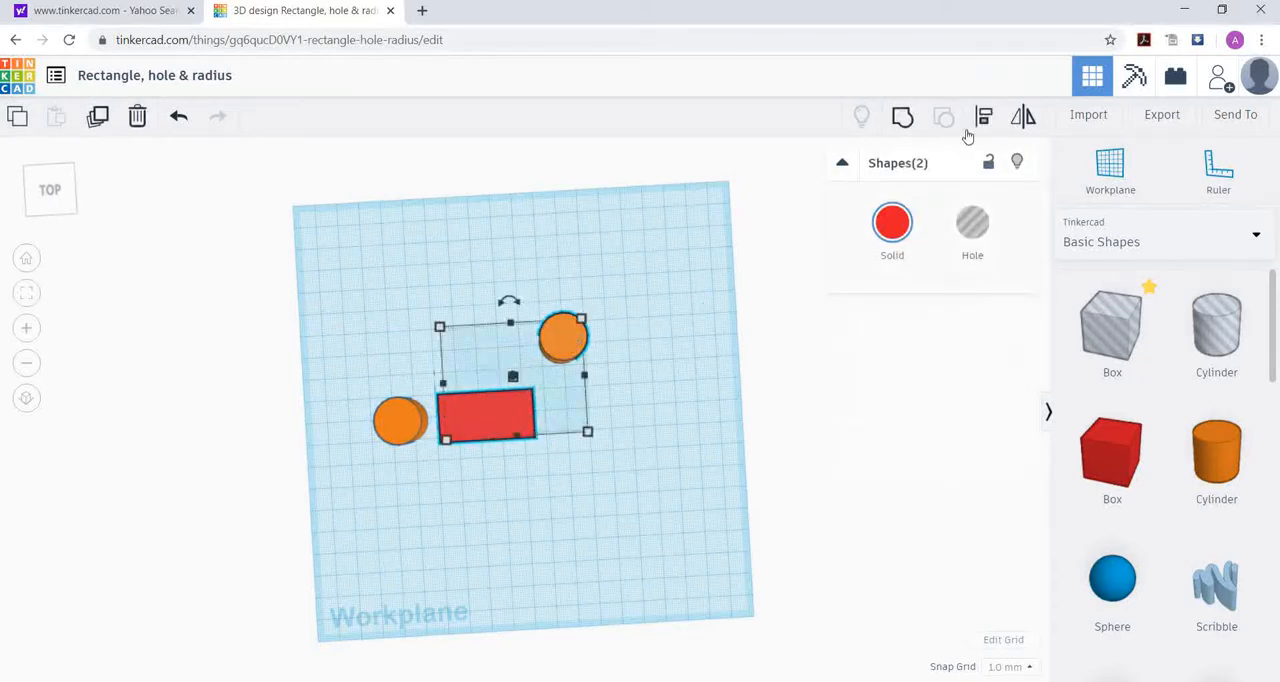
{"action": "left_click", "coordinate": [984, 117]}
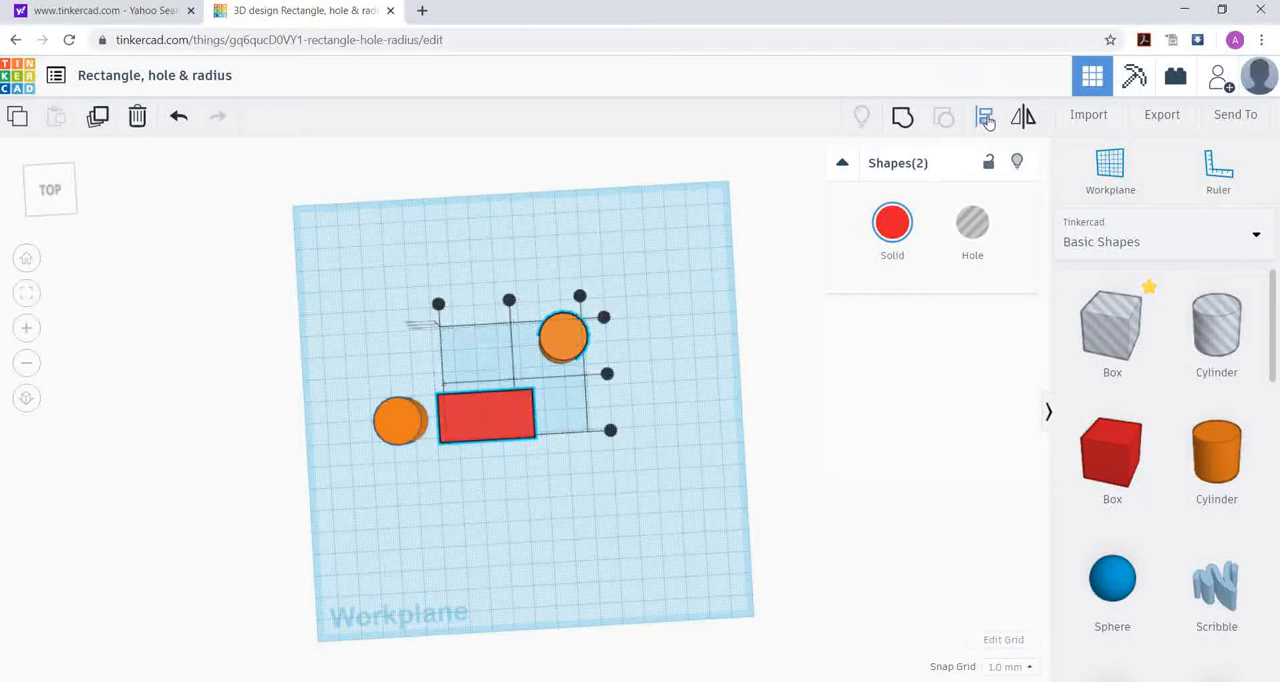
{"action": "left_click", "coordinate": [611, 432]}
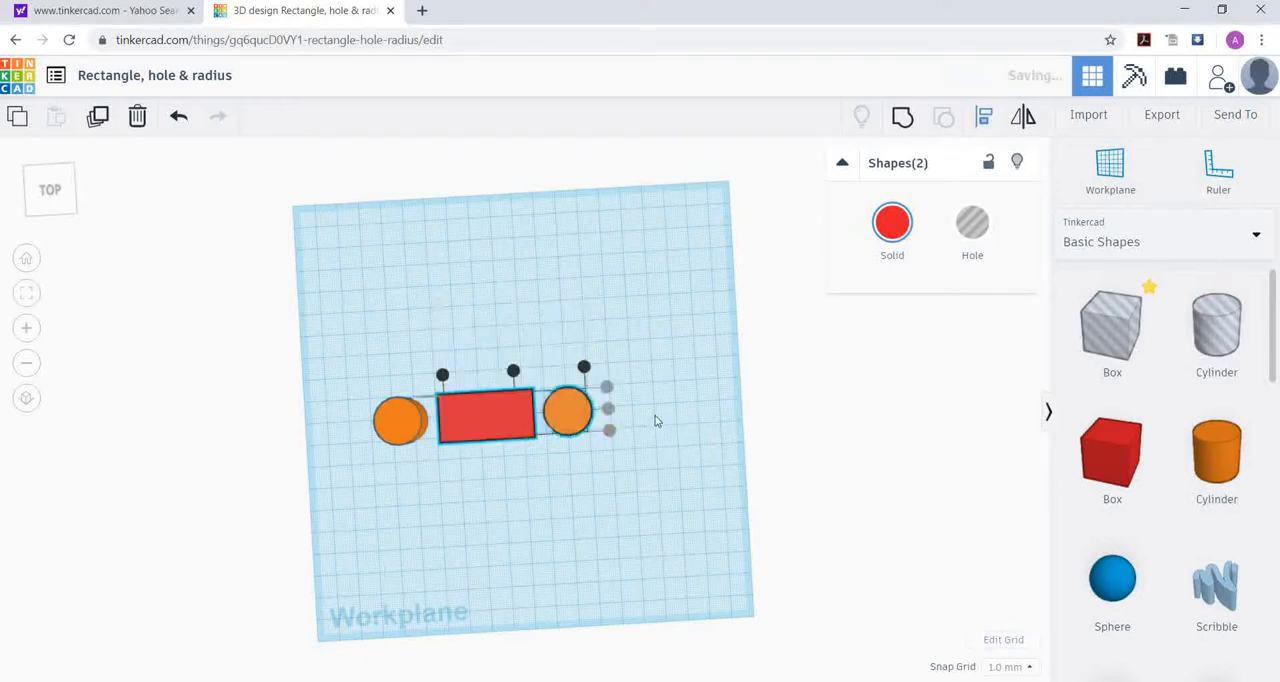
{"action": "left_click", "coordinate": [680, 383]}
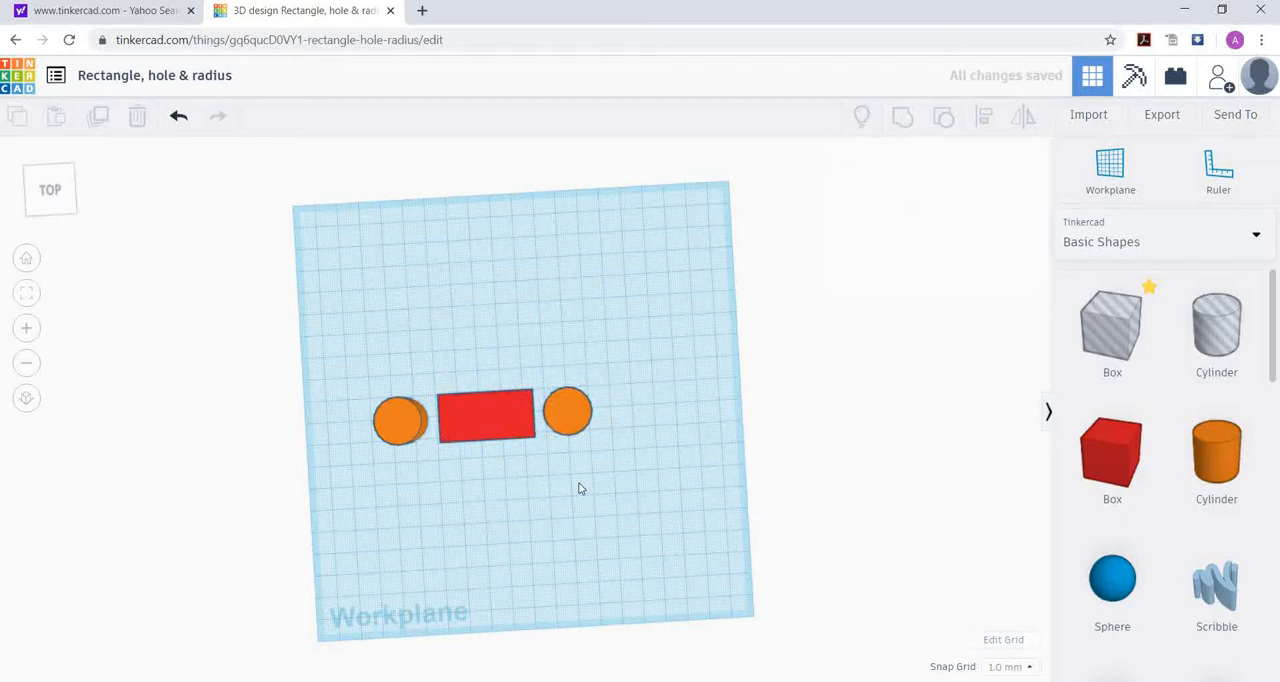
Step: Move the right cylinder left until half of it overlaps the red box's right end
{"action": "left_click", "coordinate": [500, 424]}
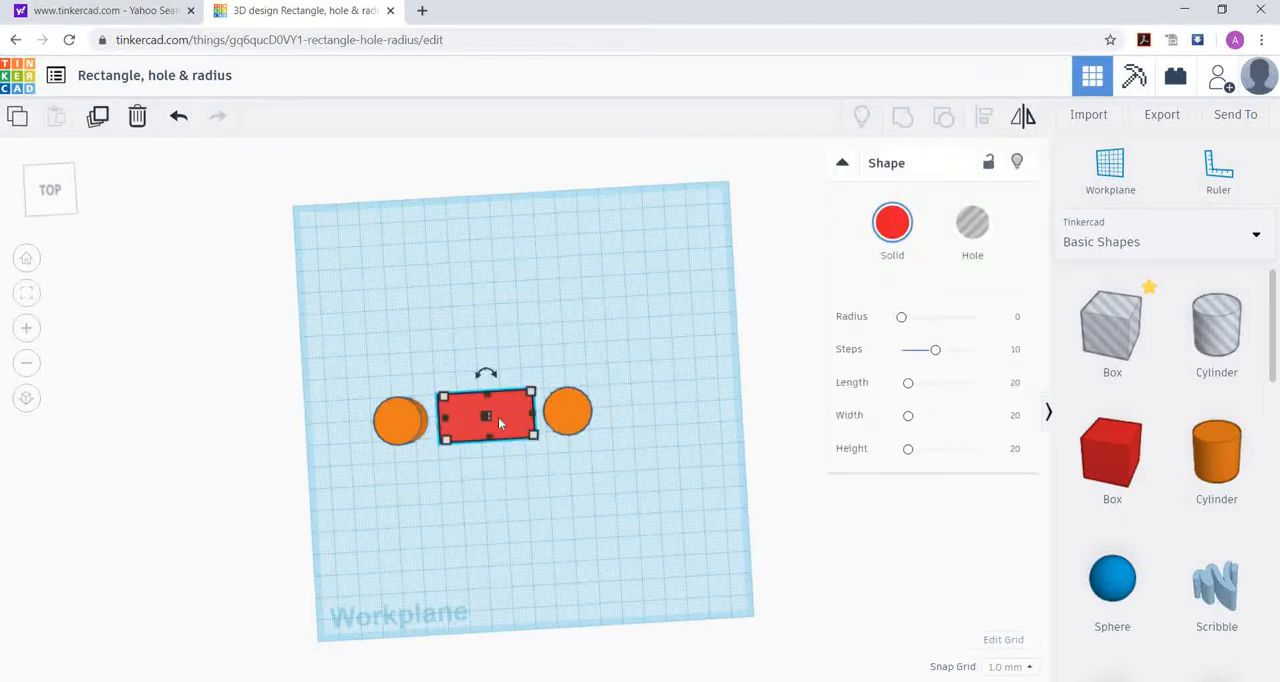
{"action": "left_click", "coordinate": [578, 418], "text": "shift"}
{"action": "left_click", "coordinate": [578, 418]}
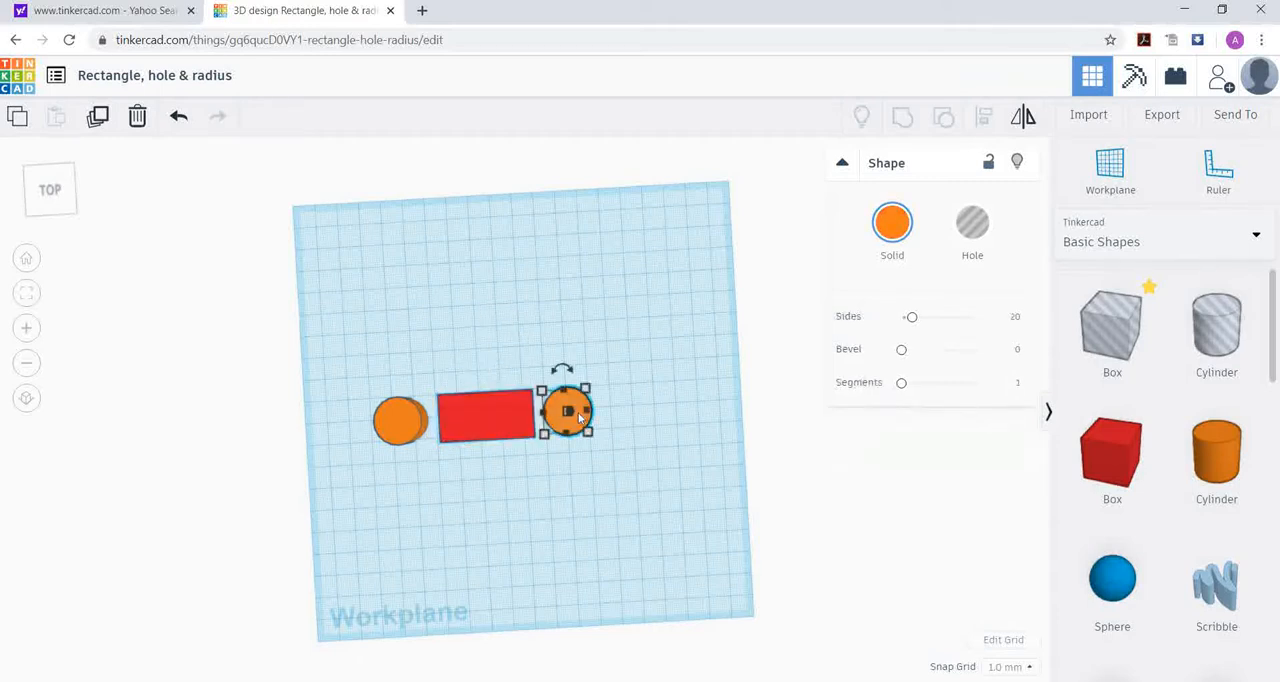
{"action": "left_click", "coordinate": [645, 450]}
{"action": "left_click", "coordinate": [588, 406]}
{"action": "key", "text": "Left"}
{"action": "key", "text": "Left"}
{"action": "key", "text": "Left"}
{"action": "key", "text": "Left"}
{"action": "key", "text": "Left"}
{"action": "key", "text": "Left"}
{"action": "key", "text": "Left"}
{"action": "key", "text": "Left"}
{"action": "key", "text": "Left"}
{"action": "key", "text": "Left"}
{"action": "key", "text": "Left"}
{"action": "key", "text": "Left"}
{"action": "key", "text": "Left"}
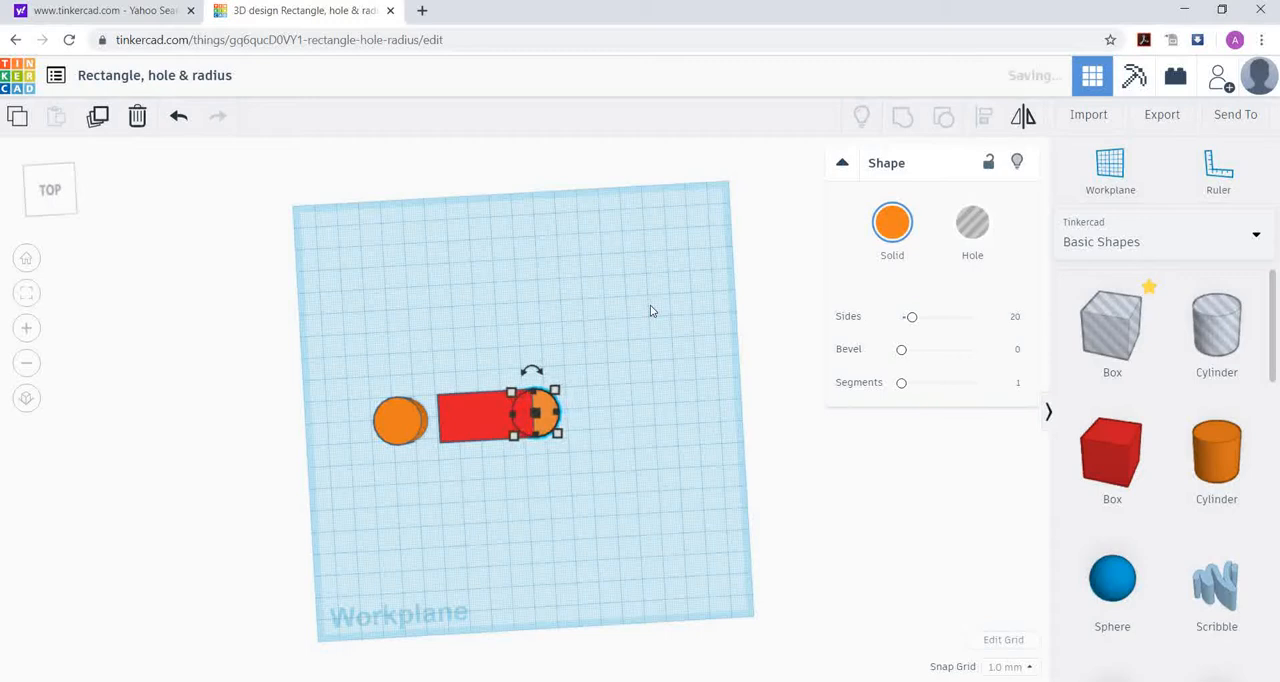
Step: Move the left cylinder right until half of it overlaps the red box's left end, and deselect it
{"action": "left_click", "coordinate": [396, 414]}
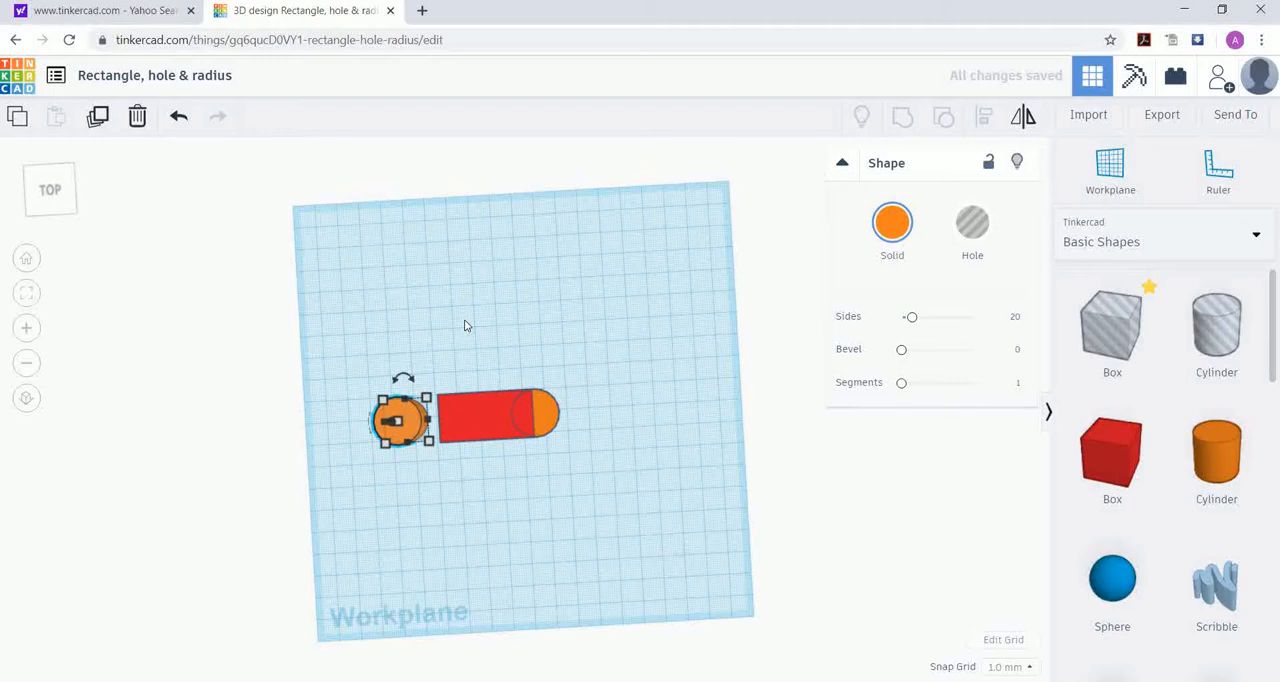
{"action": "key", "text": "Right"}
{"action": "key", "text": "Right"}
{"action": "key", "text": "Right"}
{"action": "key", "text": "Right"}
{"action": "key", "text": "Right"}
{"action": "key", "text": "Right"}
{"action": "key", "text": "Right"}
{"action": "key", "text": "Right"}
{"action": "key", "text": "Right"}
{"action": "key", "text": "Right"}
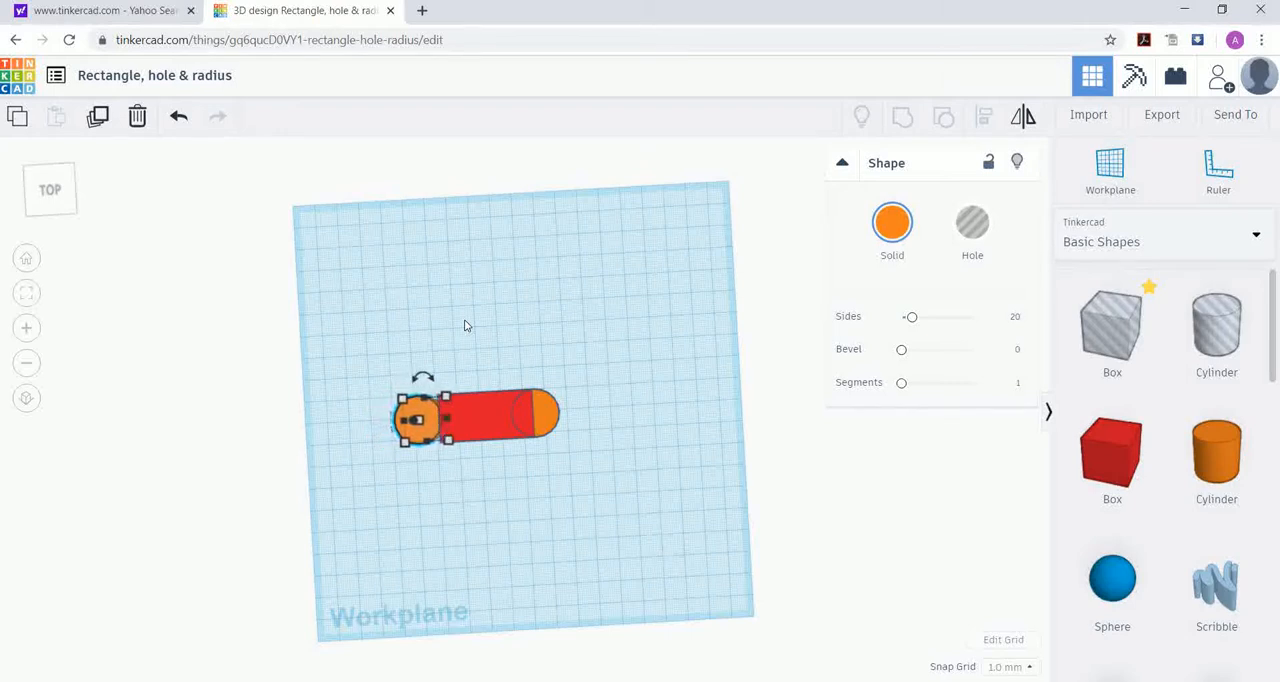
{"action": "key", "text": "Right"}
{"action": "key", "text": "Right"}
{"action": "key", "text": "Right"}
{"action": "key", "text": "Right"}
{"action": "key", "text": "Right"}
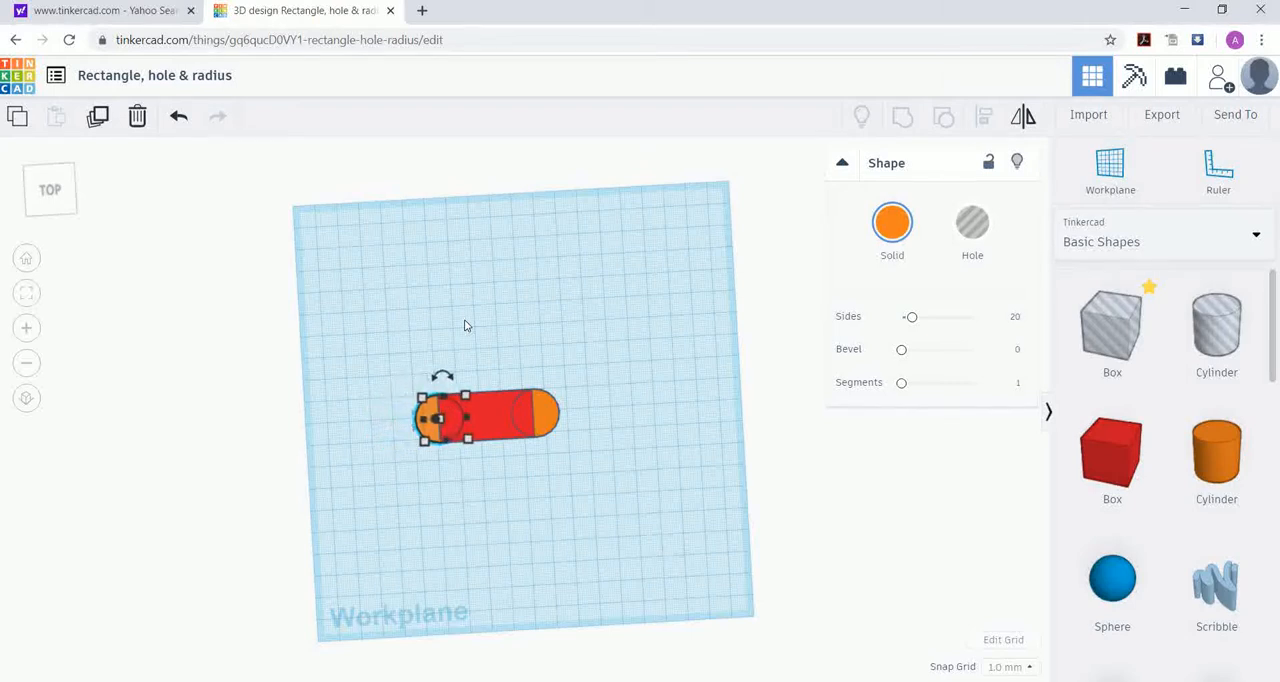
{"action": "key", "text": "Left"}
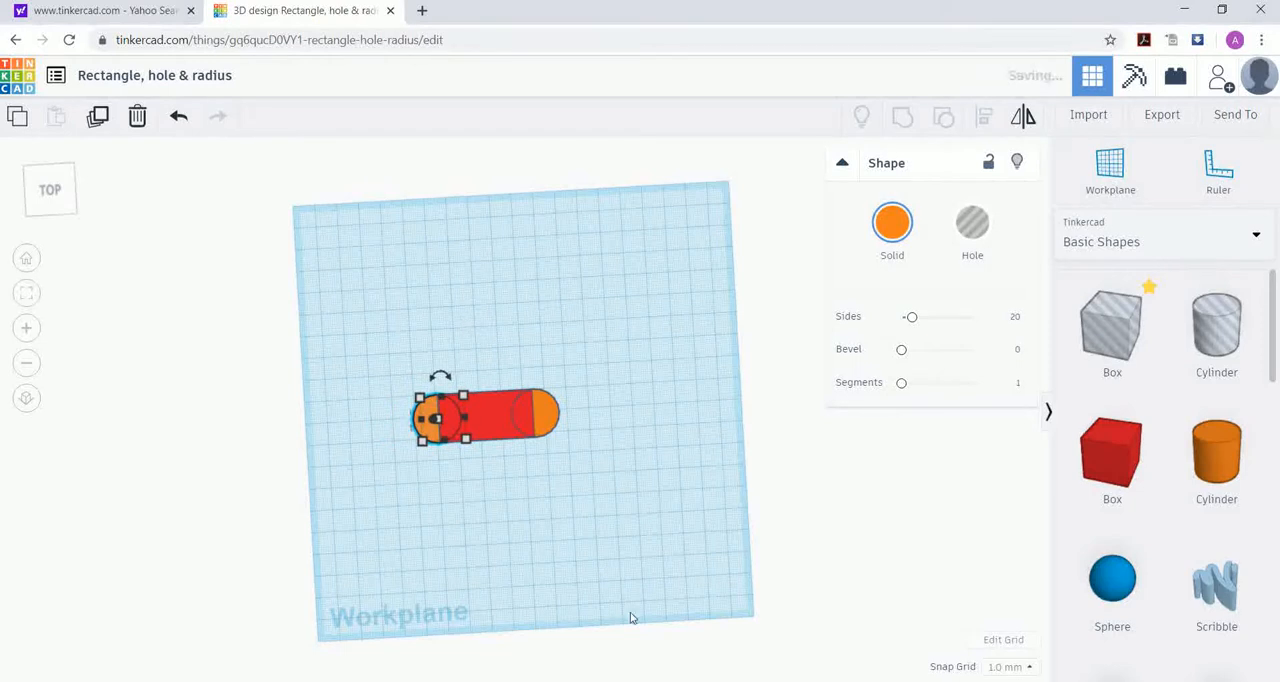
{"action": "left_click", "coordinate": [551, 540]}
Step: Select both cylinders and the red box and group them into one solid shape with rounded ends
{"action": "right_click_drag", "start_coordinate": [563, 511], "coordinate": [571, 400]}
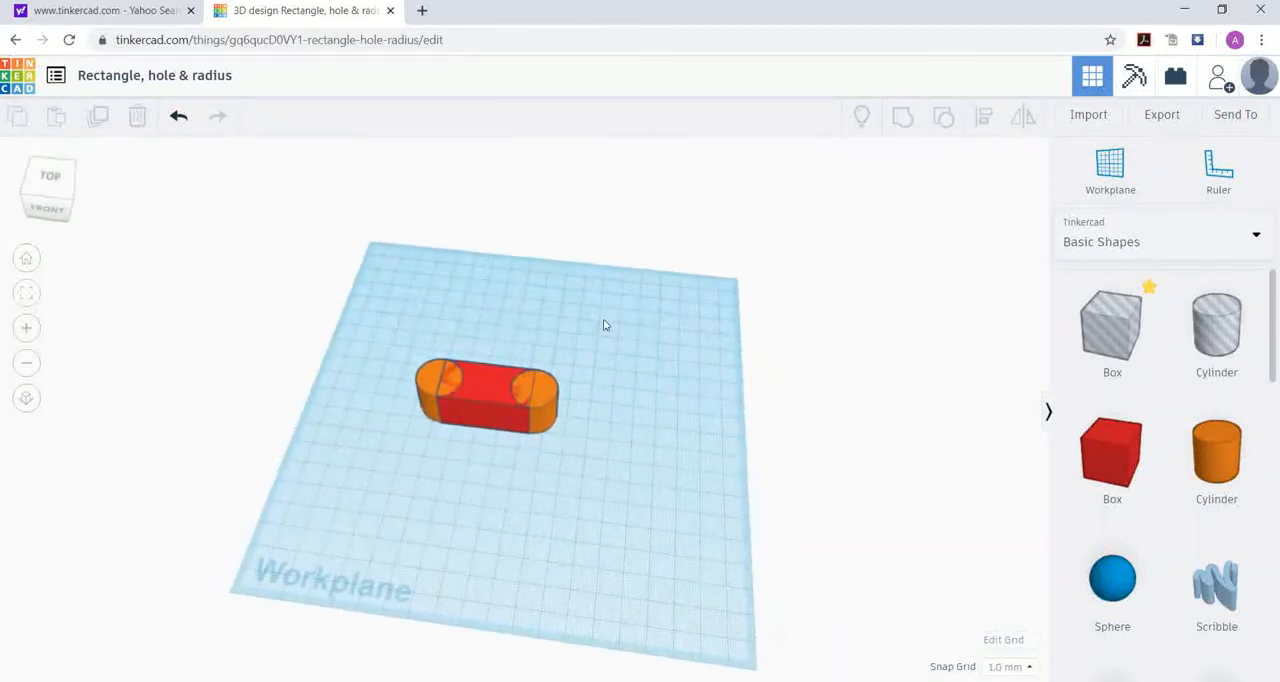
{"action": "left_click", "coordinate": [426, 381]}
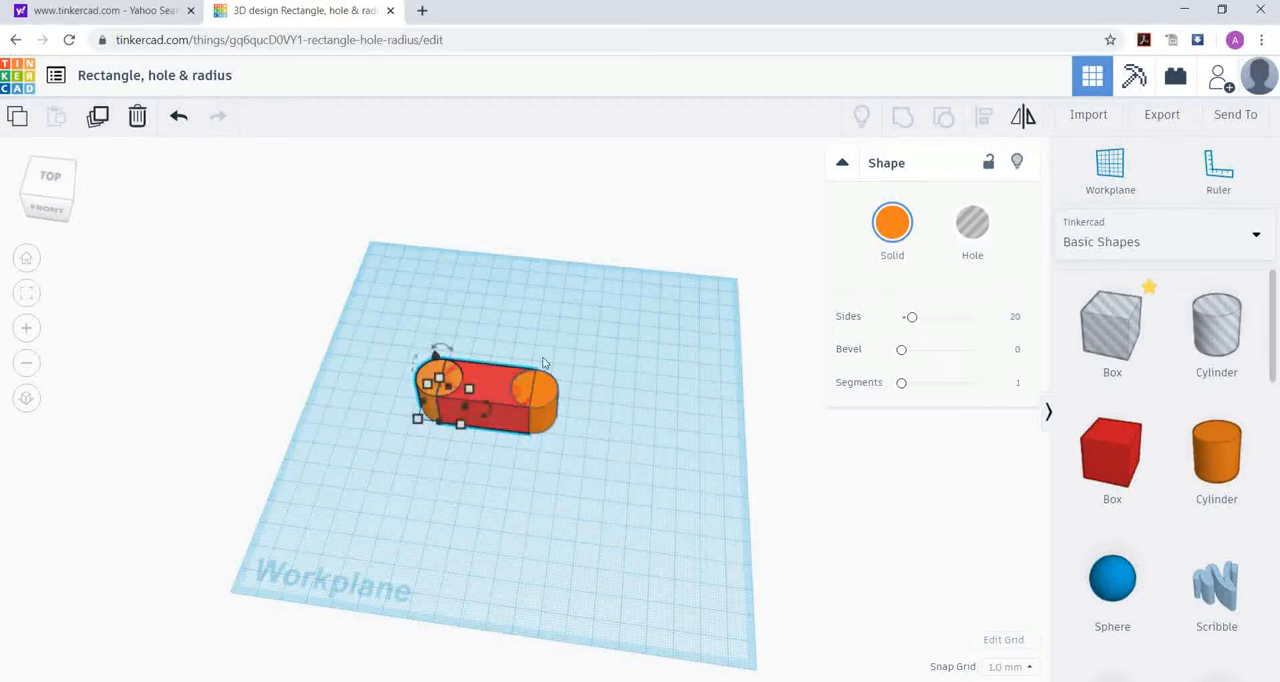
{"action": "left_click", "coordinate": [484, 382], "text": "shift"}
{"action": "left_click", "coordinate": [549, 383], "text": "shift"}
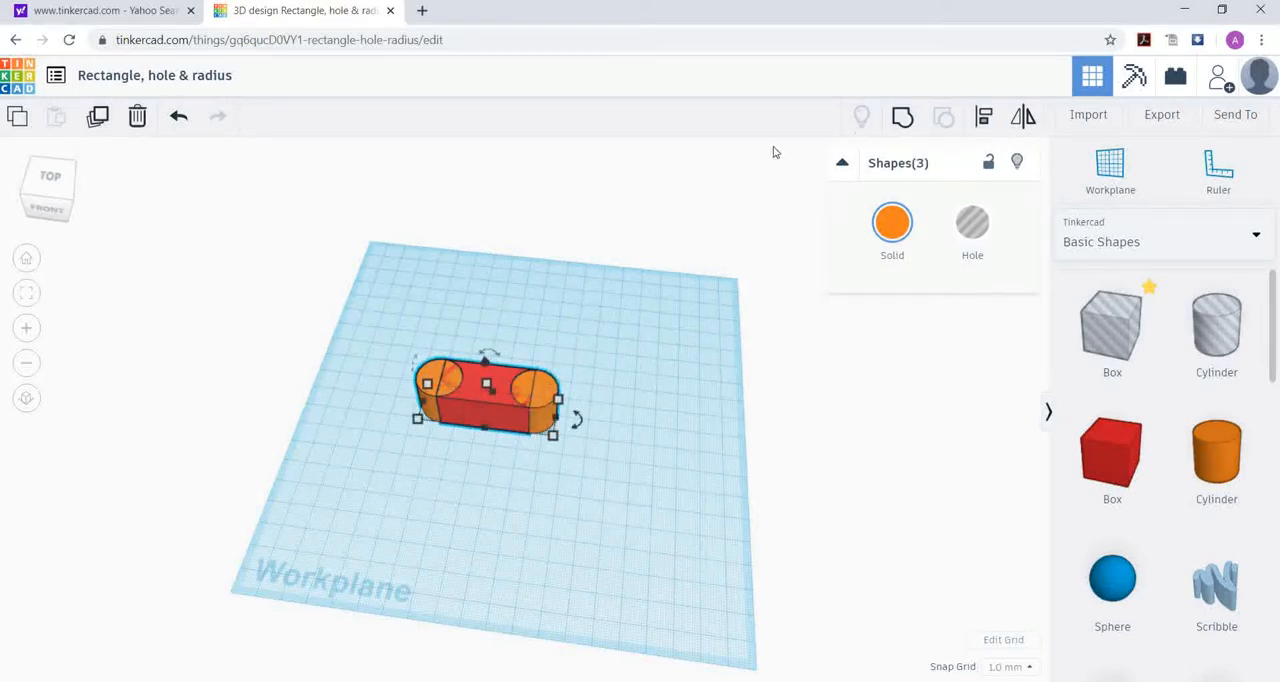
{"action": "left_click", "coordinate": [903, 117]}
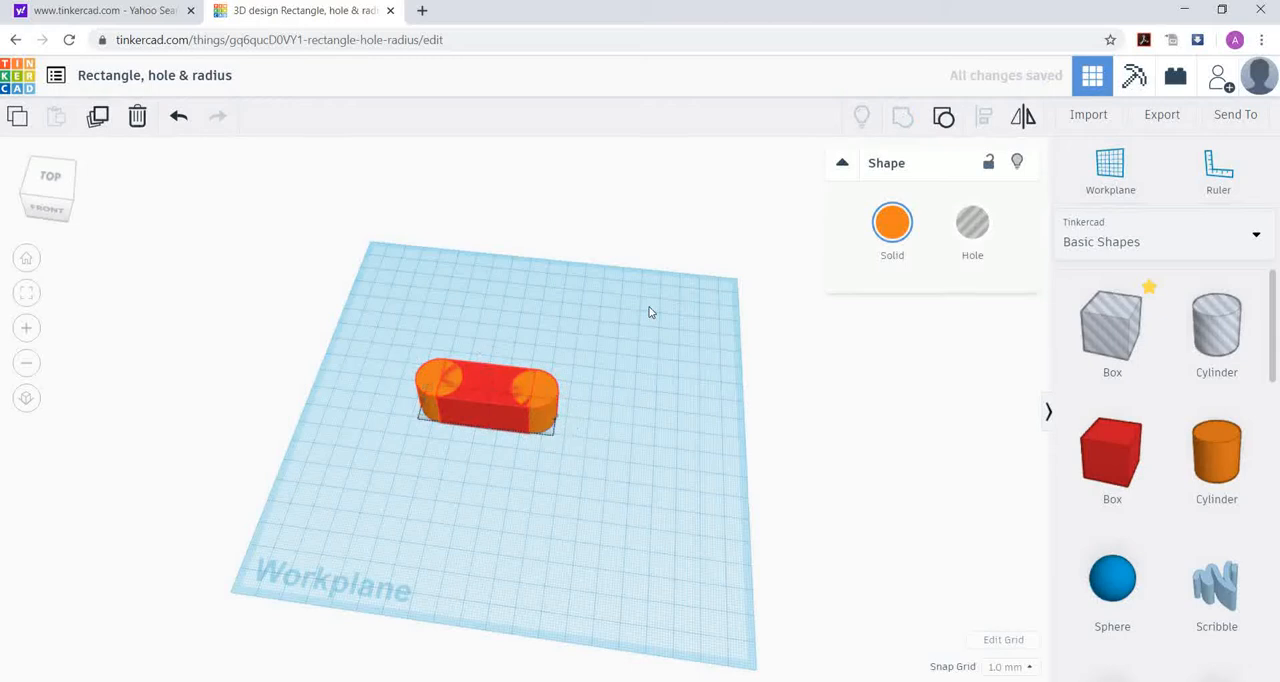
Step: Place another solid red box on the workplane in front of the grouped shape's right end
{"action": "right_click_drag", "start_coordinate": [585, 520], "coordinate": [600, 395]}
{"action": "right_click_drag", "start_coordinate": [500, 516], "coordinate": [588, 443]}
{"action": "mouse_move", "coordinate": [546, 508]}
{"action": "right_mouse_down"}
{"action": "mouse_move", "coordinate": [506, 506]}
{"action": "mouse_move", "coordinate": [500, 477]}
{"action": "mouse_move", "coordinate": [533, 470]}
{"action": "mouse_move", "coordinate": [528, 385]}
{"action": "mouse_move", "coordinate": [543, 437]}
{"action": "mouse_move", "coordinate": [459, 402]}
{"action": "mouse_move", "coordinate": [503, 434]}
{"action": "mouse_move", "coordinate": [580, 423]}
{"action": "mouse_move", "coordinate": [574, 489]}
{"action": "mouse_move", "coordinate": [546, 449]}
{"action": "mouse_move", "coordinate": [534, 515]}
{"action": "mouse_move", "coordinate": [558, 492]}
{"action": "right_mouse_up"}
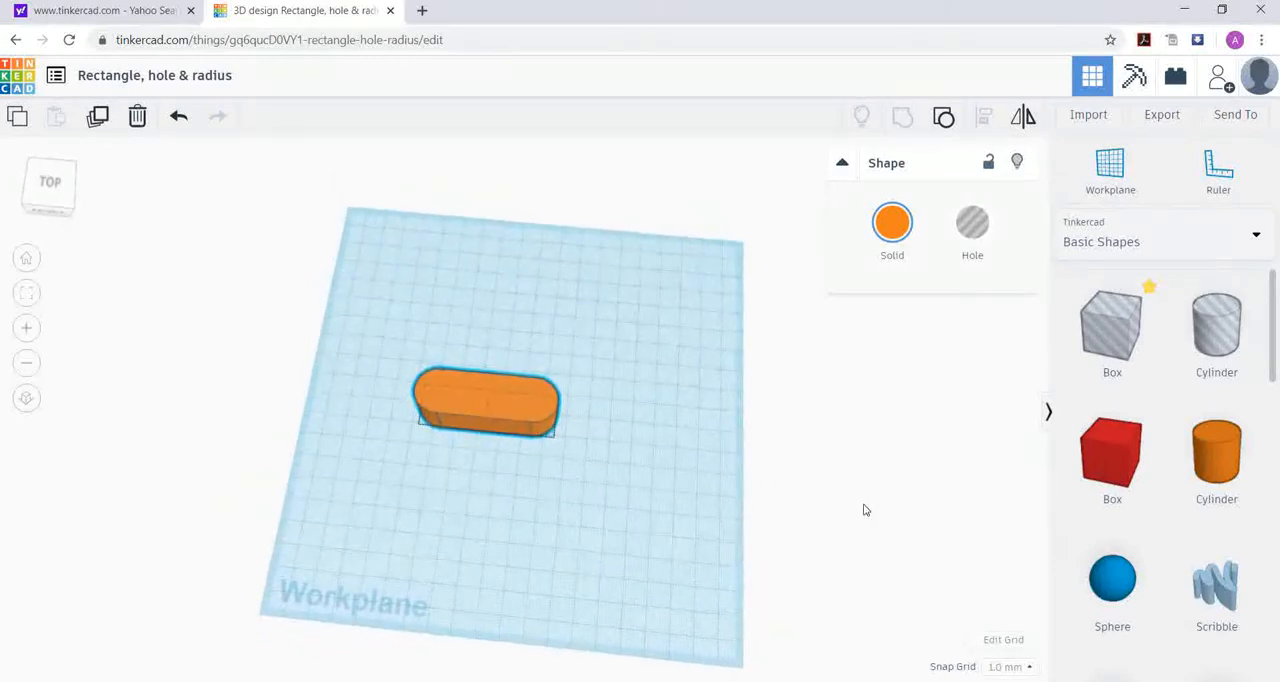
{"action": "mouse_move", "coordinate": [653, 501]}
{"action": "right_mouse_down"}
{"action": "mouse_move", "coordinate": [659, 520]}
{"action": "mouse_move", "coordinate": [654, 511]}
{"action": "right_mouse_up"}
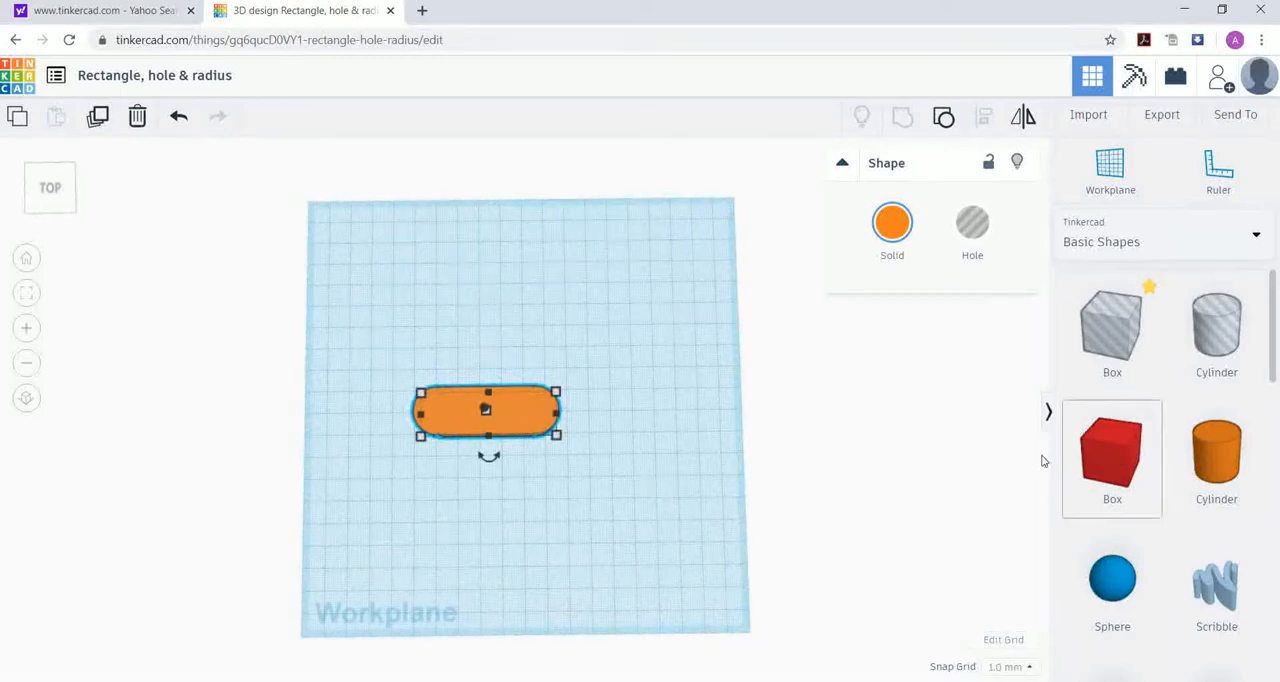
{"action": "left_click_drag", "start_coordinate": [1111, 455], "coordinate": [540, 485]}
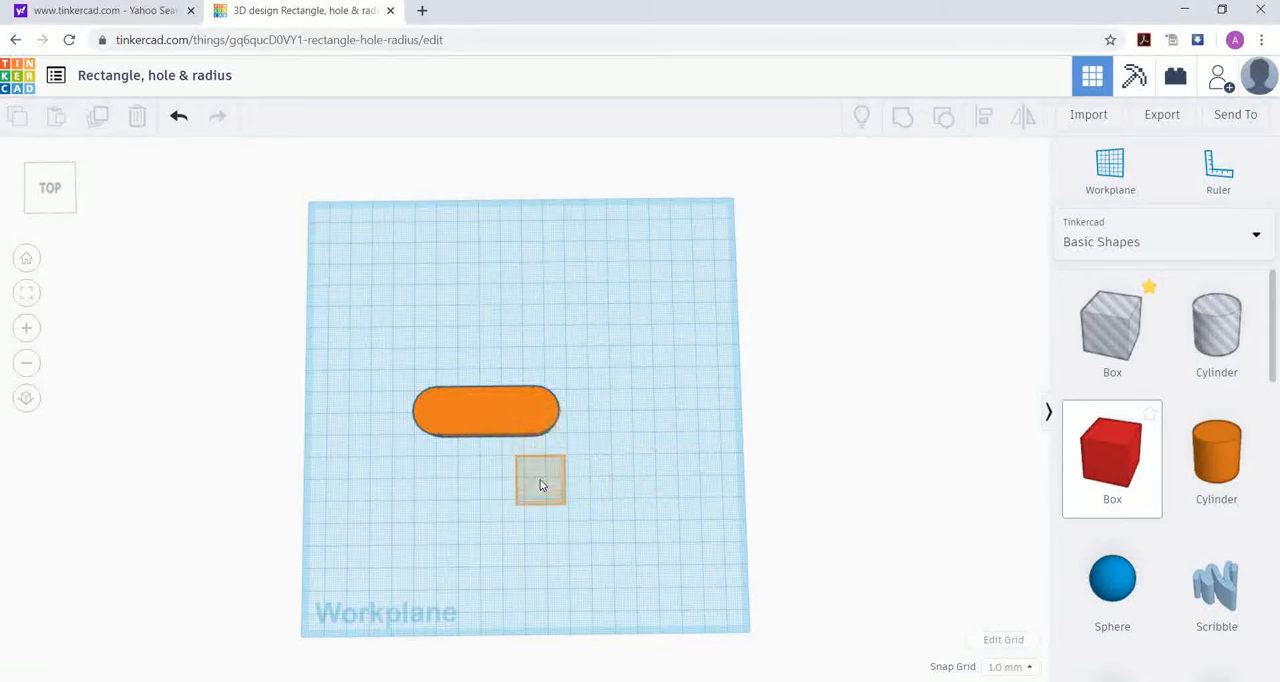
{"action": "right_click_drag", "start_coordinate": [622, 487], "coordinate": [609, 434]}
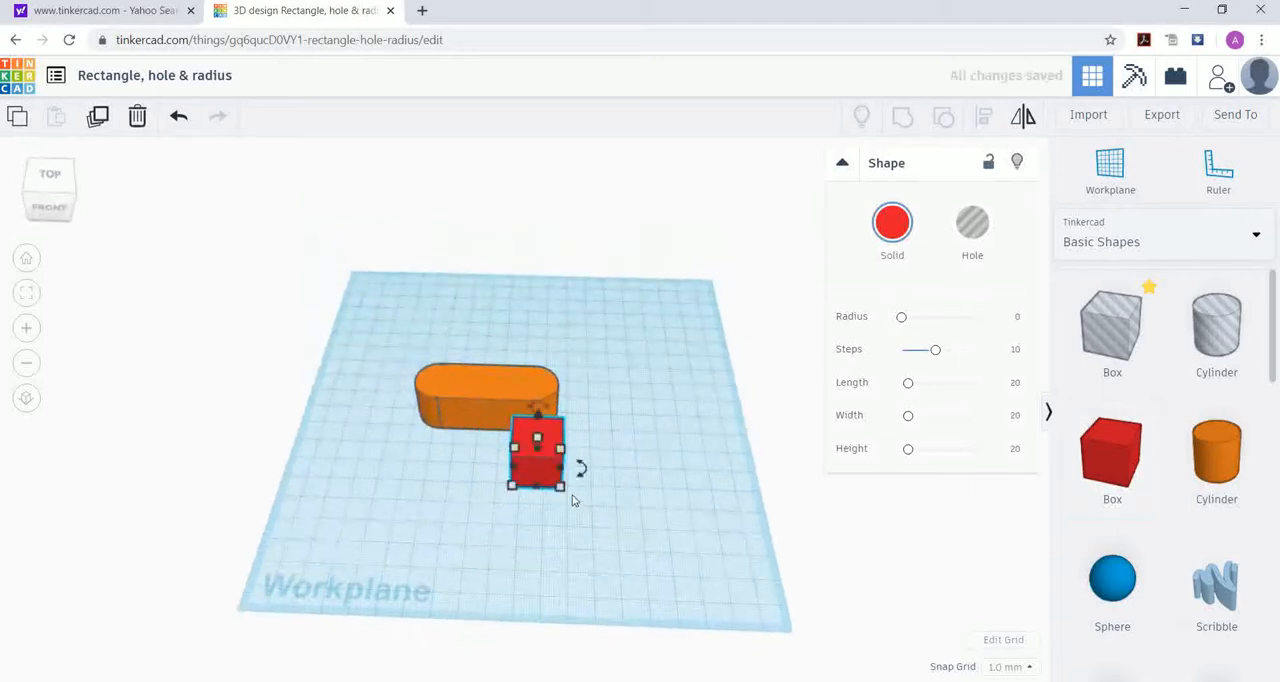
Step: Set the new red box's depth to 10 mm and move it onto the front right corner of the orange shape
{"action": "left_click", "coordinate": [634, 469]}
{"action": "type", "text": "10"}
{"action": "key", "text": "Return"}
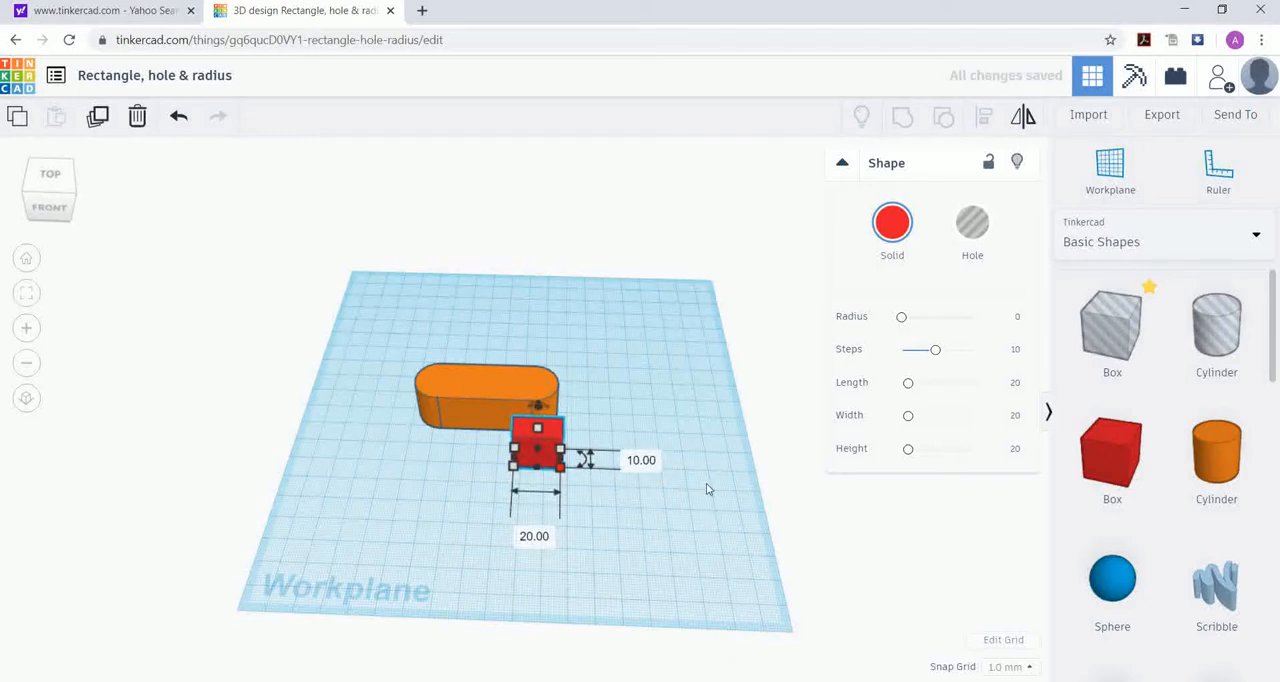
{"action": "right_click_drag", "start_coordinate": [647, 343], "coordinate": [644, 411]}
{"action": "left_click_drag", "start_coordinate": [525, 473], "coordinate": [521, 425]}
{"action": "mouse_move", "coordinate": [623, 542]}
{"action": "right_mouse_down"}
{"action": "mouse_move", "coordinate": [651, 444]}
{"action": "mouse_move", "coordinate": [651, 543]}
{"action": "mouse_move", "coordinate": [637, 540]}
{"action": "right_mouse_up"}
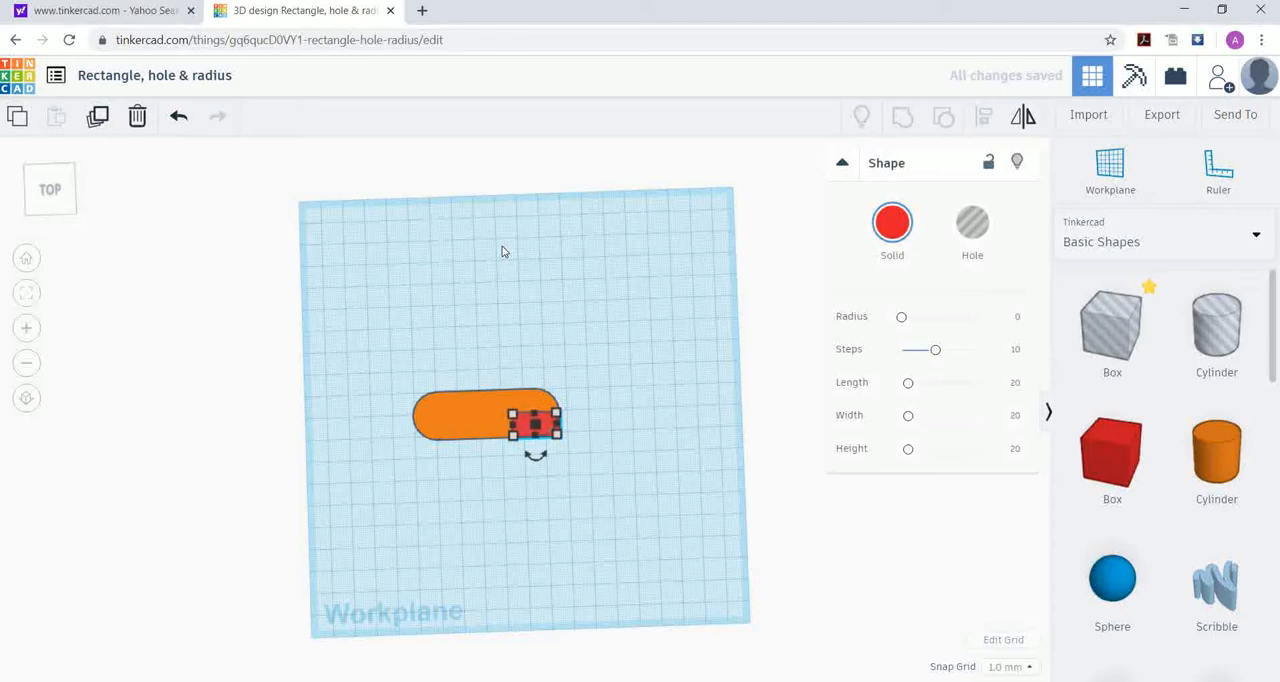
Step: Duplicate the small red box and move the copy left until it fills the orange shape's front left corner
{"action": "key", "text": "Left"}
{"action": "key", "text": "Left"}
{"action": "key", "text": "Left"}
{"action": "key", "text": "Left"}
{"action": "key", "text": "Left"}
{"action": "key", "text": "Left"}
{"action": "key", "text": "Left"}
{"action": "key", "text": "Left"}
{"action": "key", "text": "Left"}
{"action": "key", "text": "Left"}
{"action": "key", "text": "Left"}
{"action": "key", "text": "Left"}
{"action": "key", "text": "Left"}
{"action": "key", "text": "Left"}
{"action": "key", "text": "Left"}
{"action": "key", "text": "Left"}
{"action": "key", "text": "Left"}
{"action": "key", "text": "Left"}
{"action": "key", "text": "Left"}
{"action": "key", "text": "Left"}
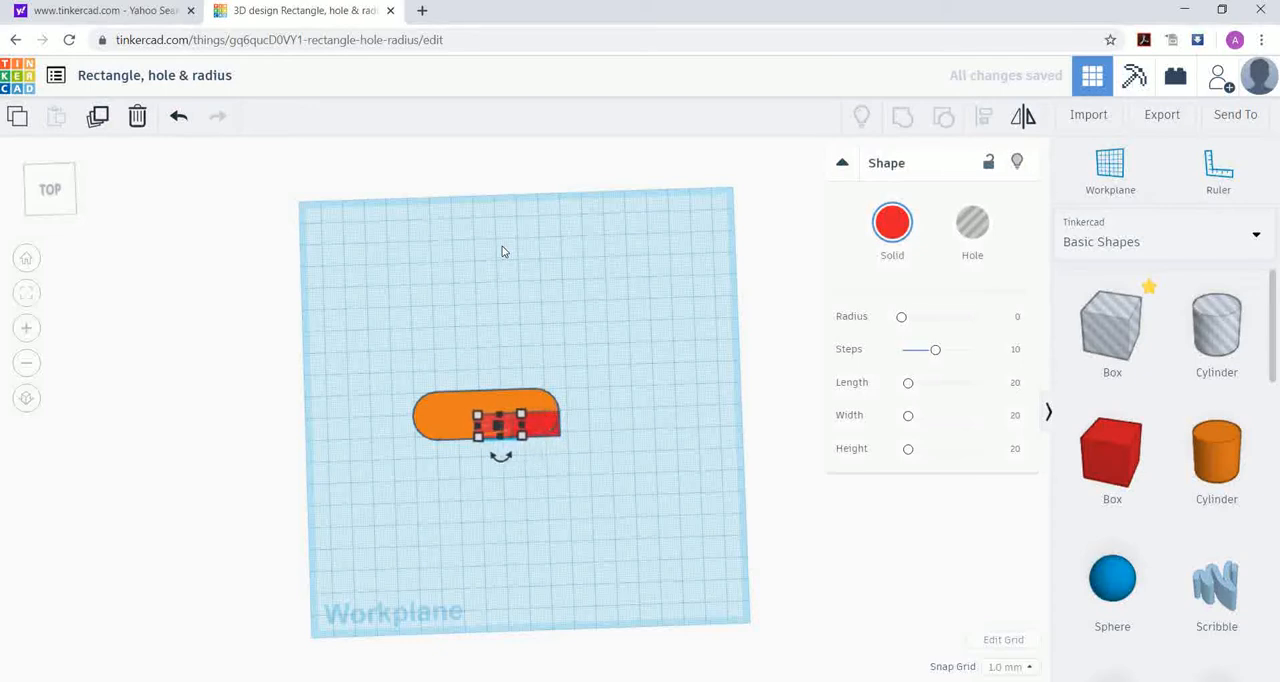
{"action": "key", "text": "Left"}
{"action": "key", "text": "Left"}
{"action": "key", "text": "Left"}
{"action": "key", "text": "Left"}
{"action": "key", "text": "Left"}
{"action": "key", "text": "Left"}
{"action": "key", "text": "Left"}
{"action": "key", "text": "Left"}
{"action": "key", "text": "Left"}
{"action": "key", "text": "Left"}
{"action": "key", "text": "Left"}
{"action": "key", "text": "Left"}
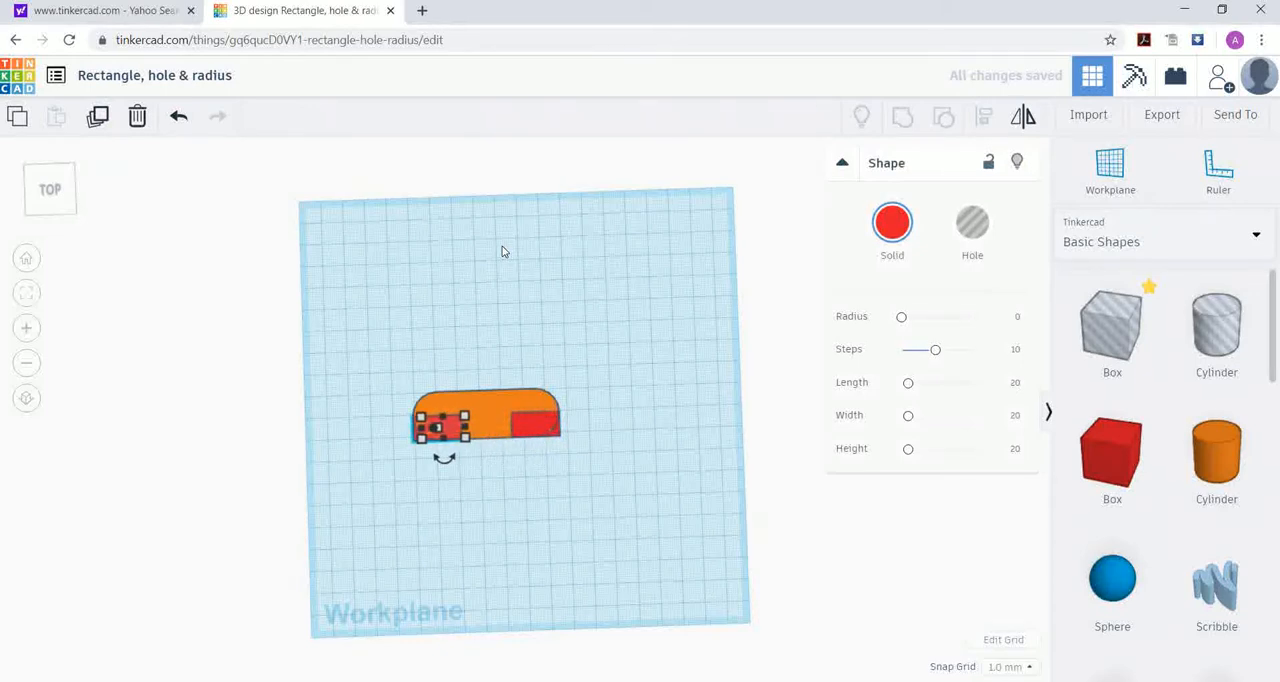
{"action": "key", "text": "Right"}
{"action": "right_click_drag", "start_coordinate": [535, 558], "coordinate": [573, 557]}
{"action": "left_click", "coordinate": [442, 438]}
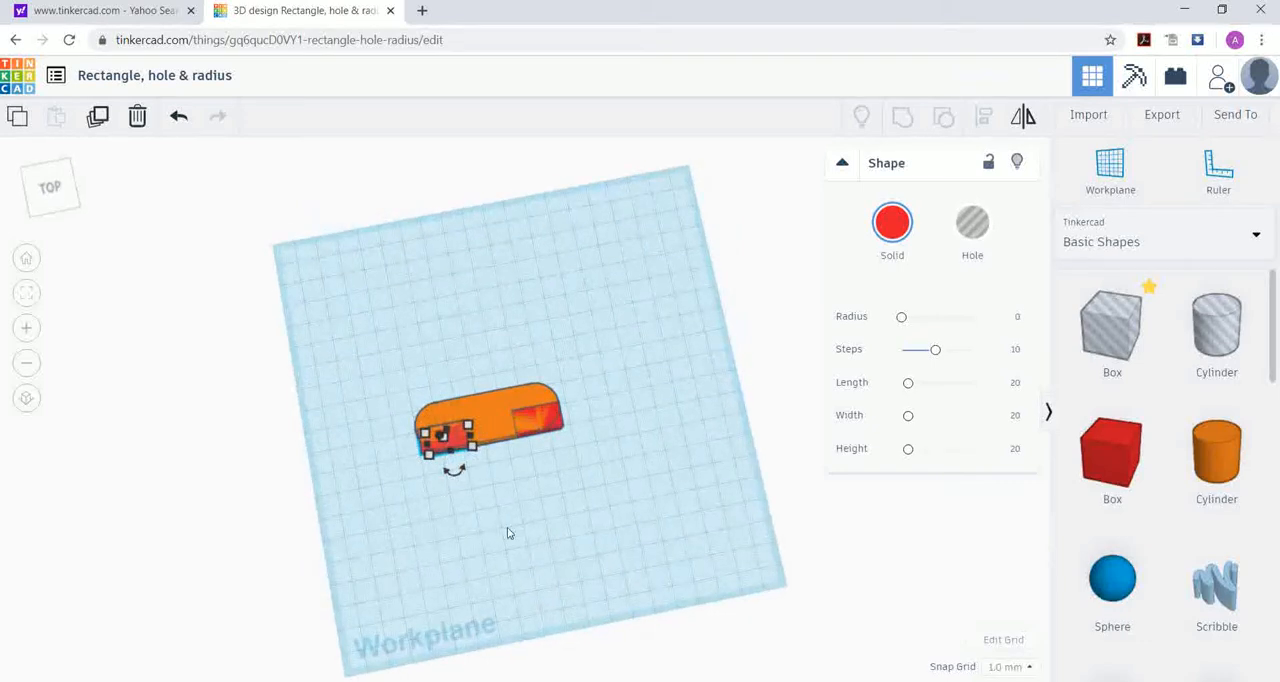
{"action": "key", "text": "Left"}
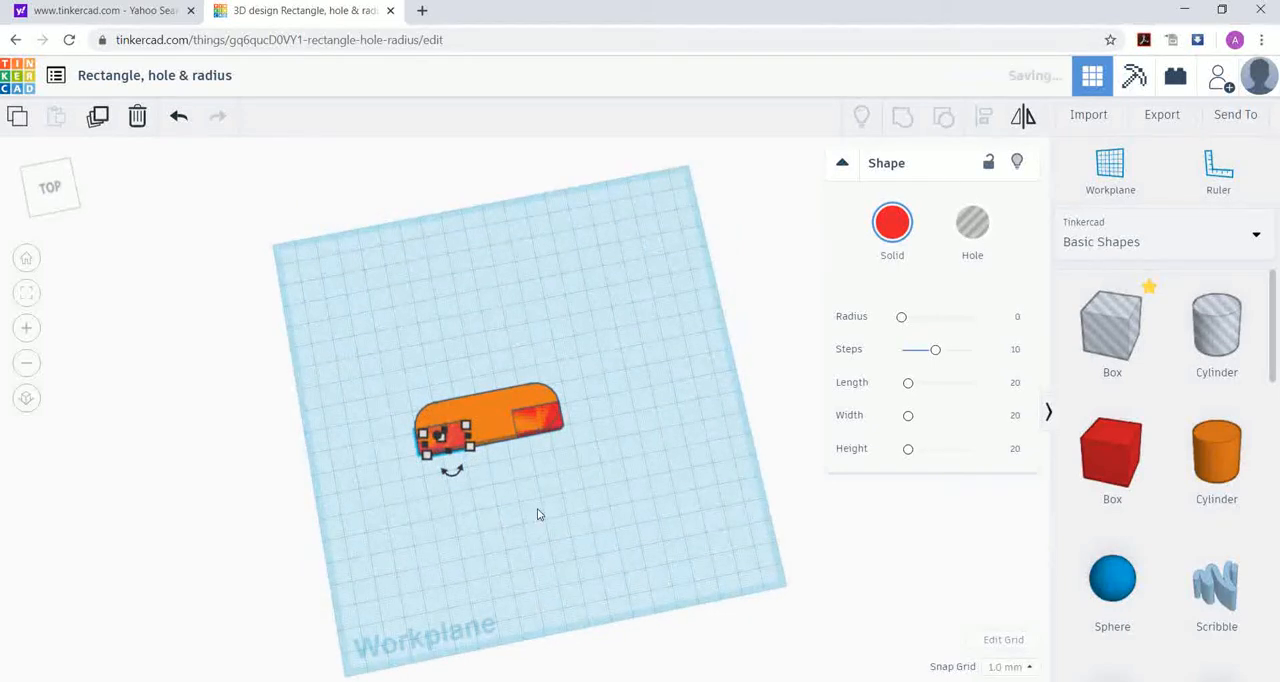
Step: Group the orange shape and both small red boxes into one solid, squaring off the front corners
{"action": "right_click_drag", "start_coordinate": [580, 457], "coordinate": [494, 482]}
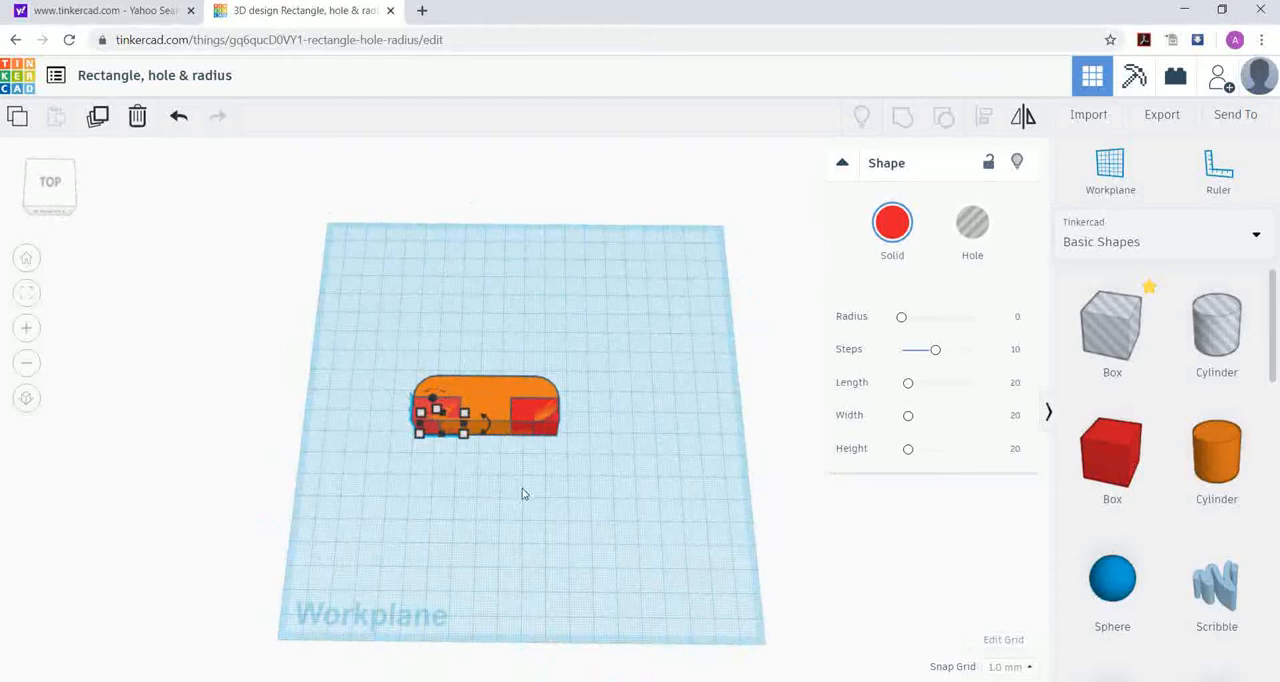
{"action": "left_click", "coordinate": [480, 388], "text": "shift"}
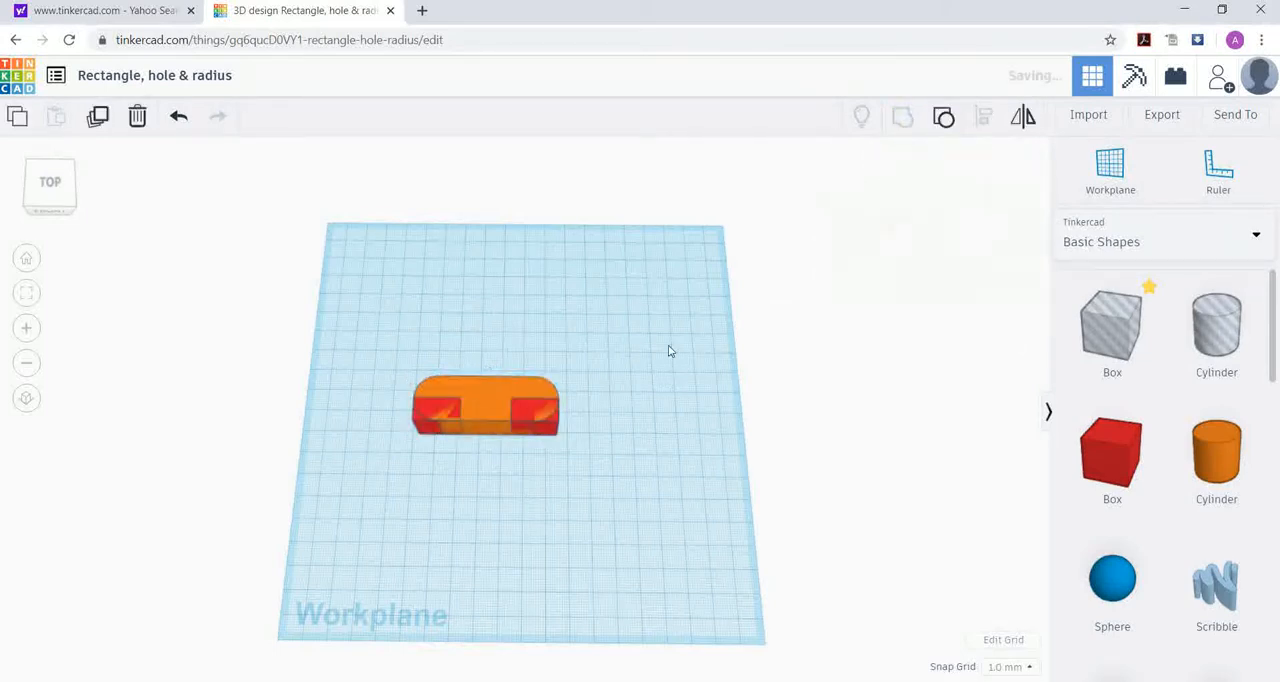
{"action": "left_click", "coordinate": [600, 478]}
Step: Set the grouped bar's length to 60 mm and deselect it
{"action": "right_click_drag", "start_coordinate": [587, 505], "coordinate": [537, 417]}
{"action": "left_click", "coordinate": [537, 417]}
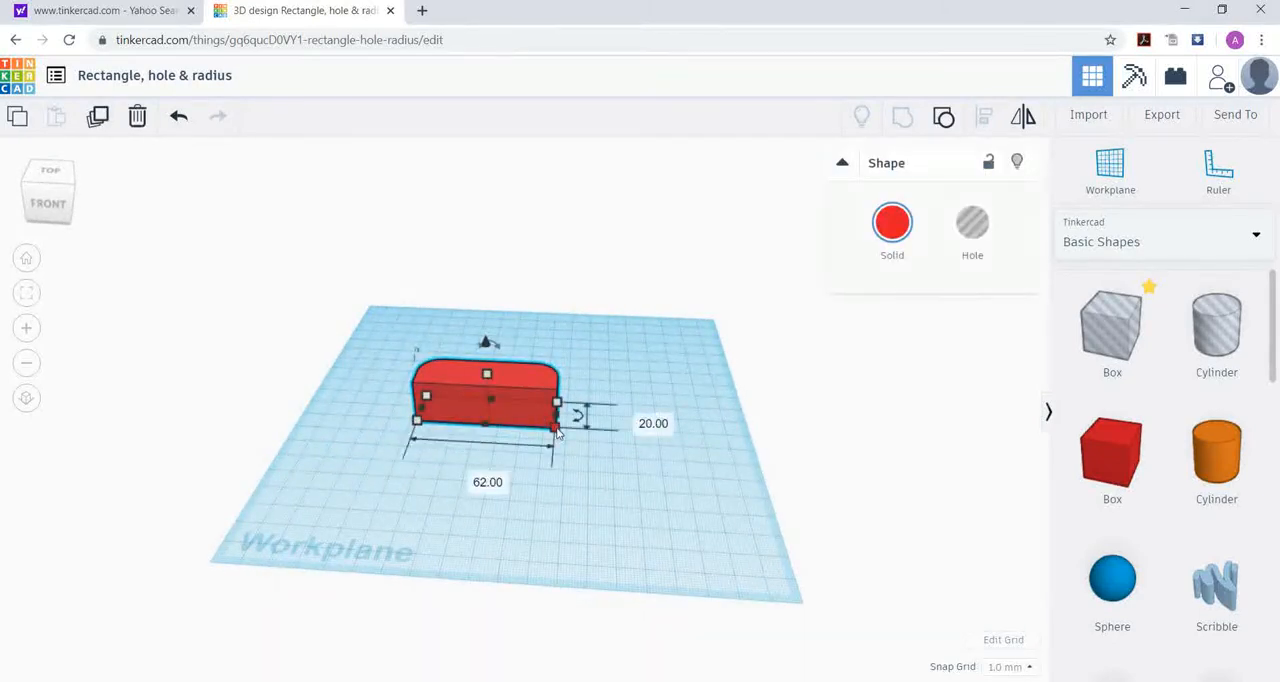
{"action": "left_click", "coordinate": [473, 477]}
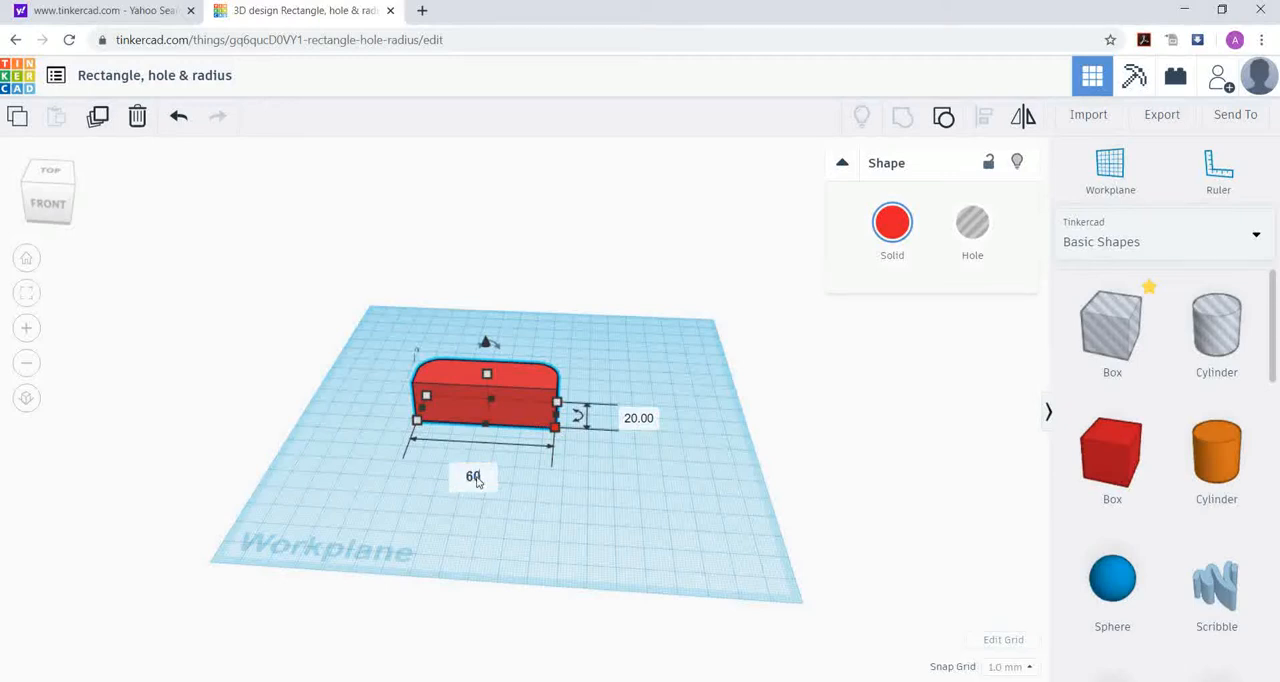
{"action": "key", "text": "Return"}
{"action": "left_click", "coordinate": [600, 505]}
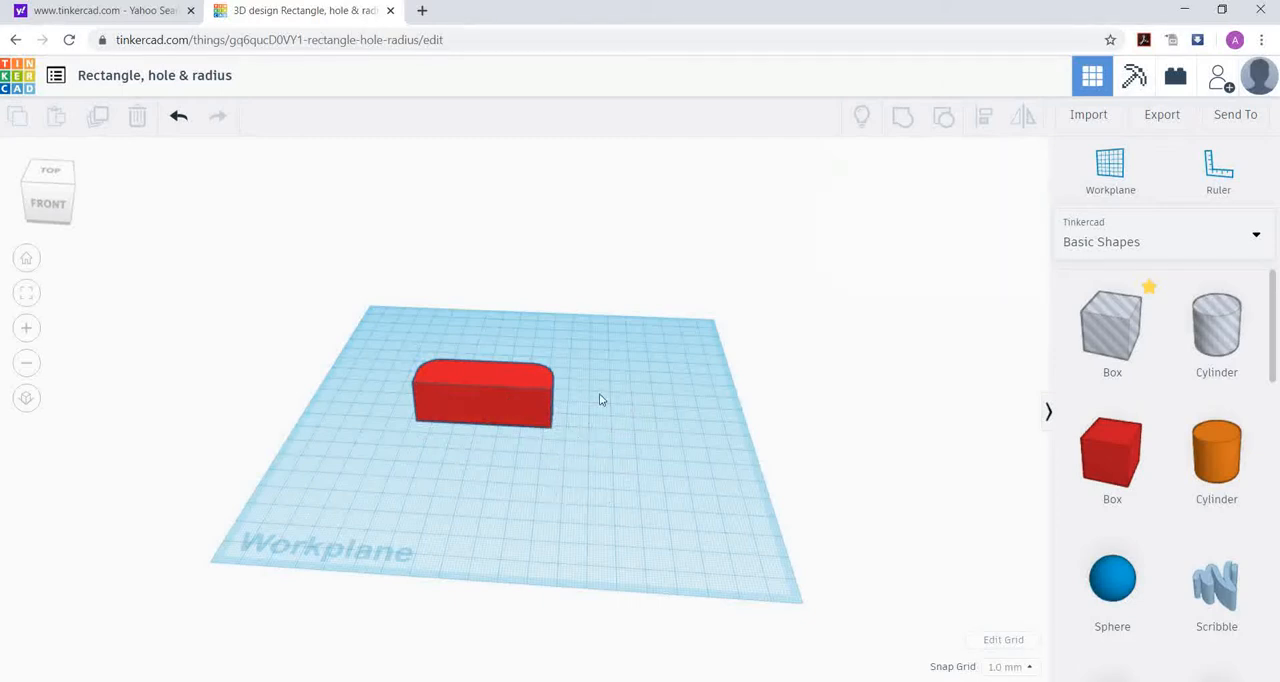
Step: Place a solid red box in front of the rounded bar and make it 60 mm wide and 80 mm deep
{"action": "right_click_drag", "start_coordinate": [628, 415], "coordinate": [571, 431]}
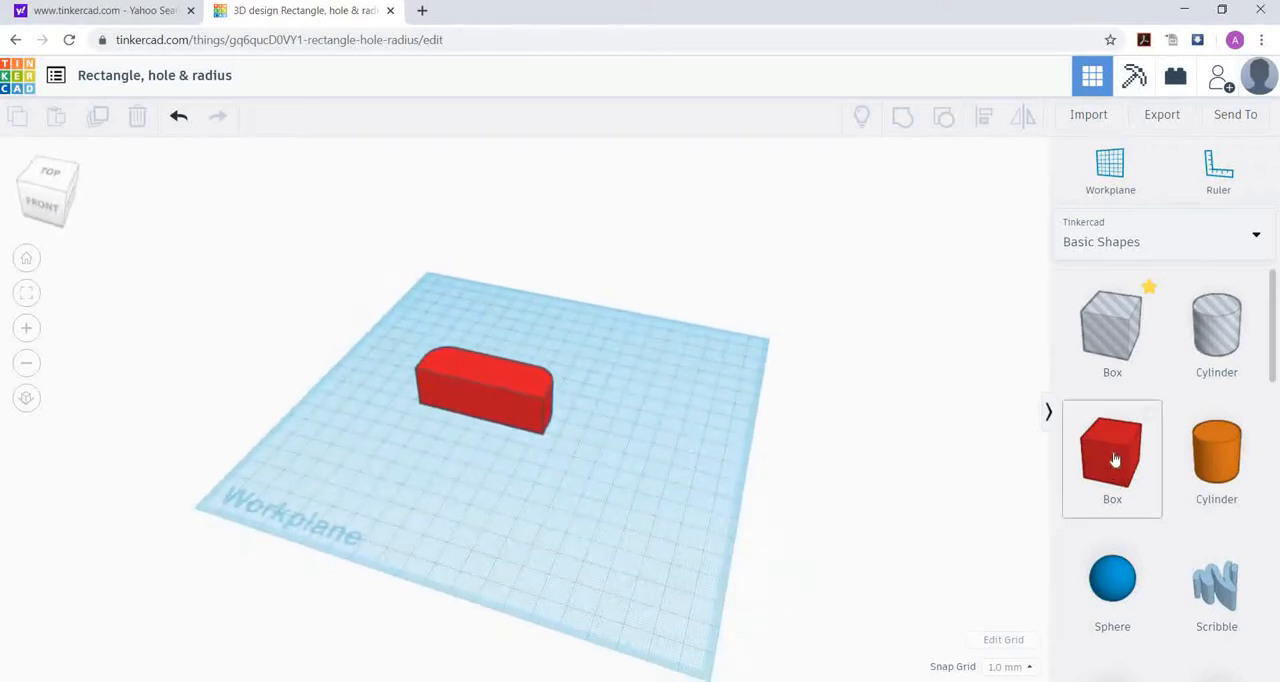
{"action": "left_click_drag", "start_coordinate": [983, 474], "coordinate": [506, 500]}
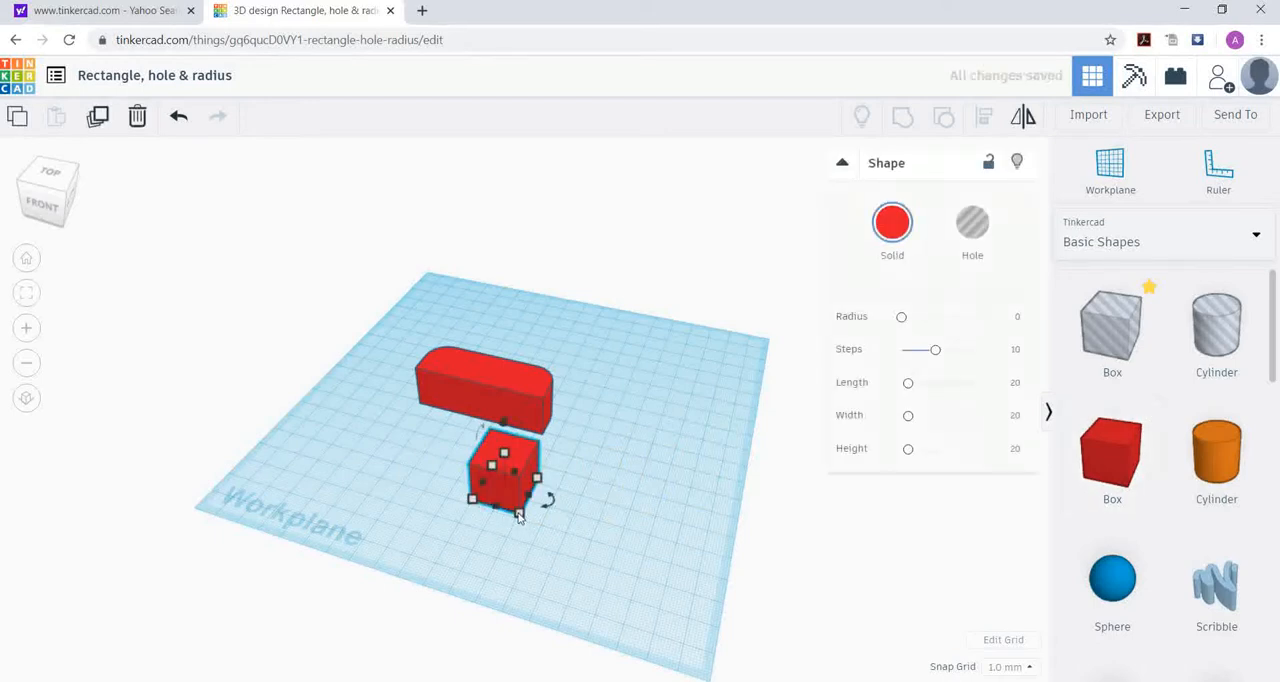
{"action": "mouse_move", "coordinate": [519, 515]}
{"action": "left_click", "coordinate": [478, 569]}
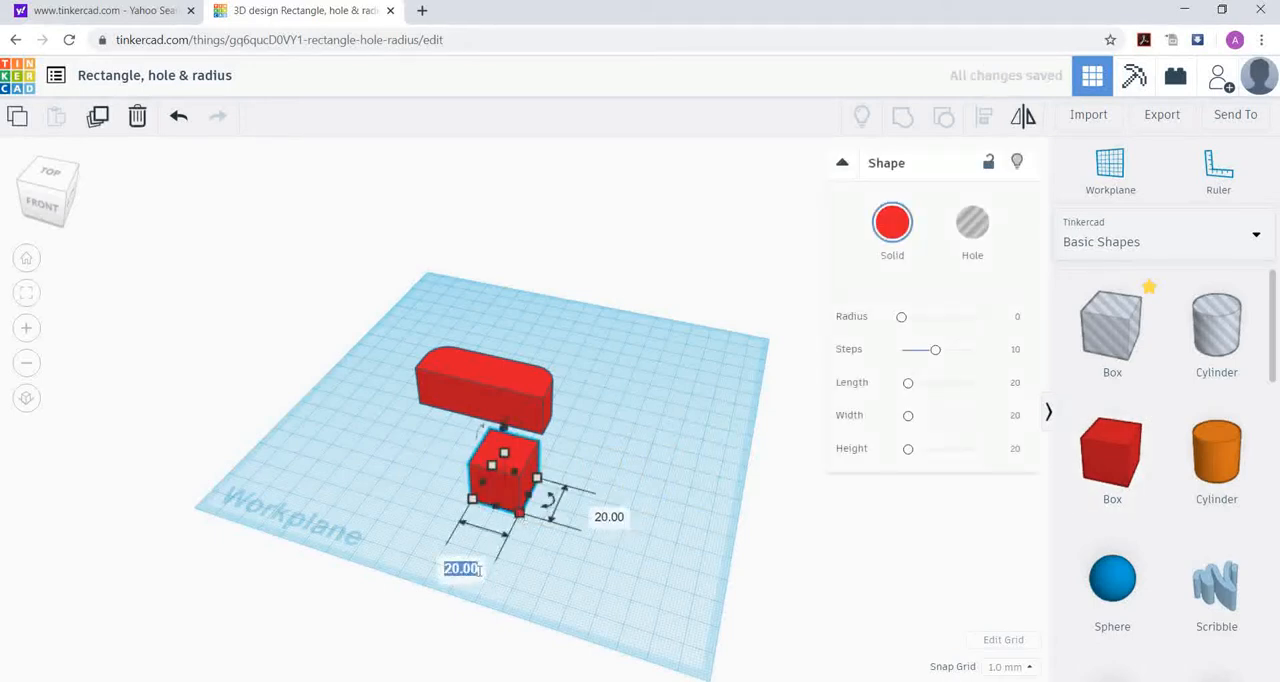
{"action": "type", "text": "60"}
{"action": "key", "text": "Return"}
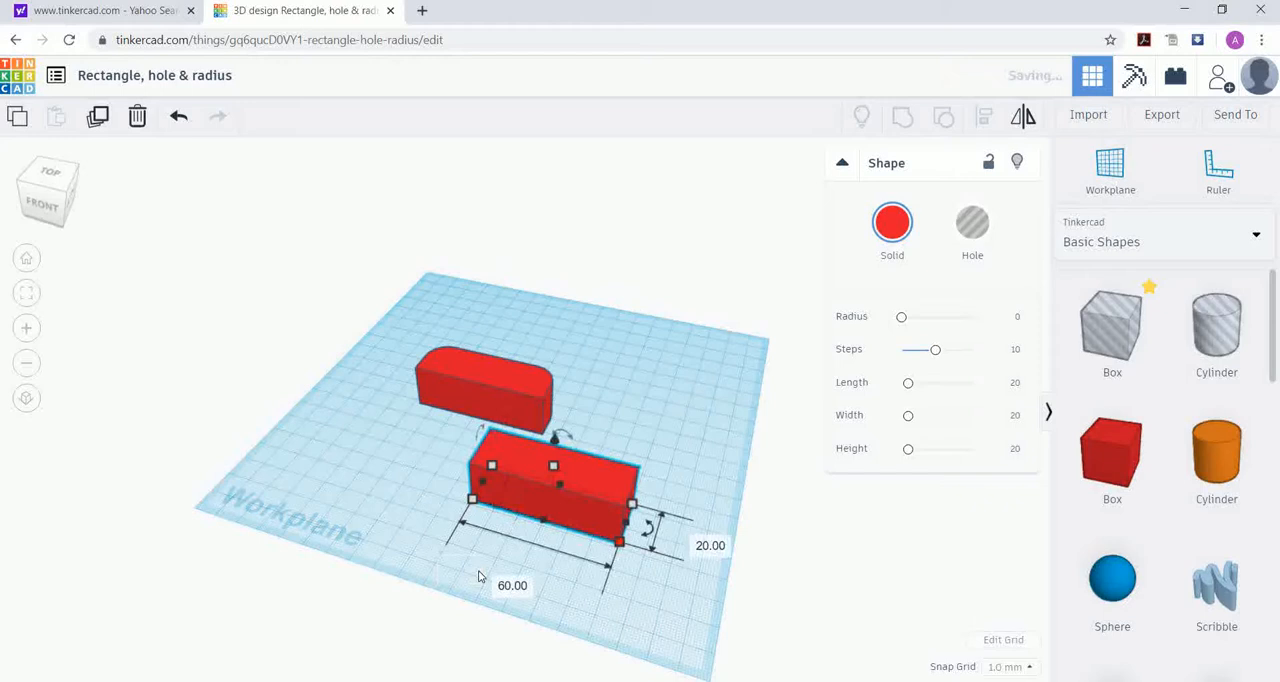
{"action": "left_click", "coordinate": [711, 547]}
{"action": "type", "text": "80"}
{"action": "key", "text": "Return"}
Step: Set the 60 x 80 mm box's height to 10 mm
{"action": "right_click_drag", "start_coordinate": [690, 445], "coordinate": [457, 434]}
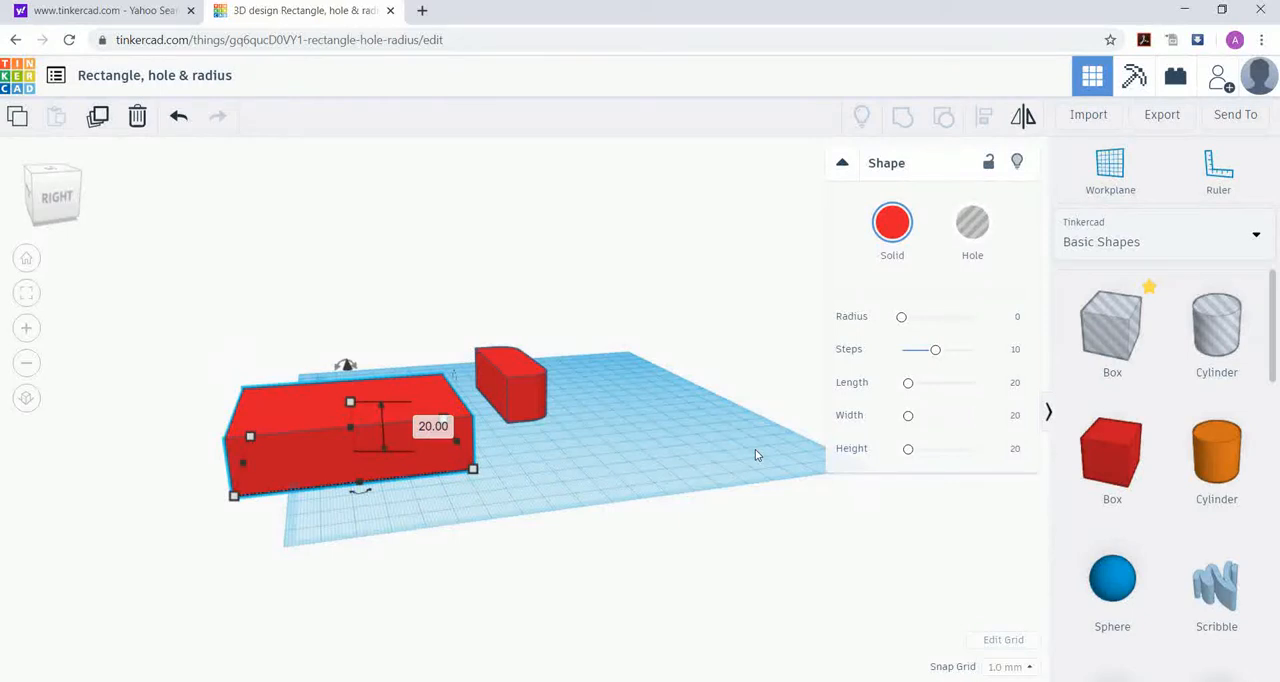
{"action": "left_click", "coordinate": [441, 424]}
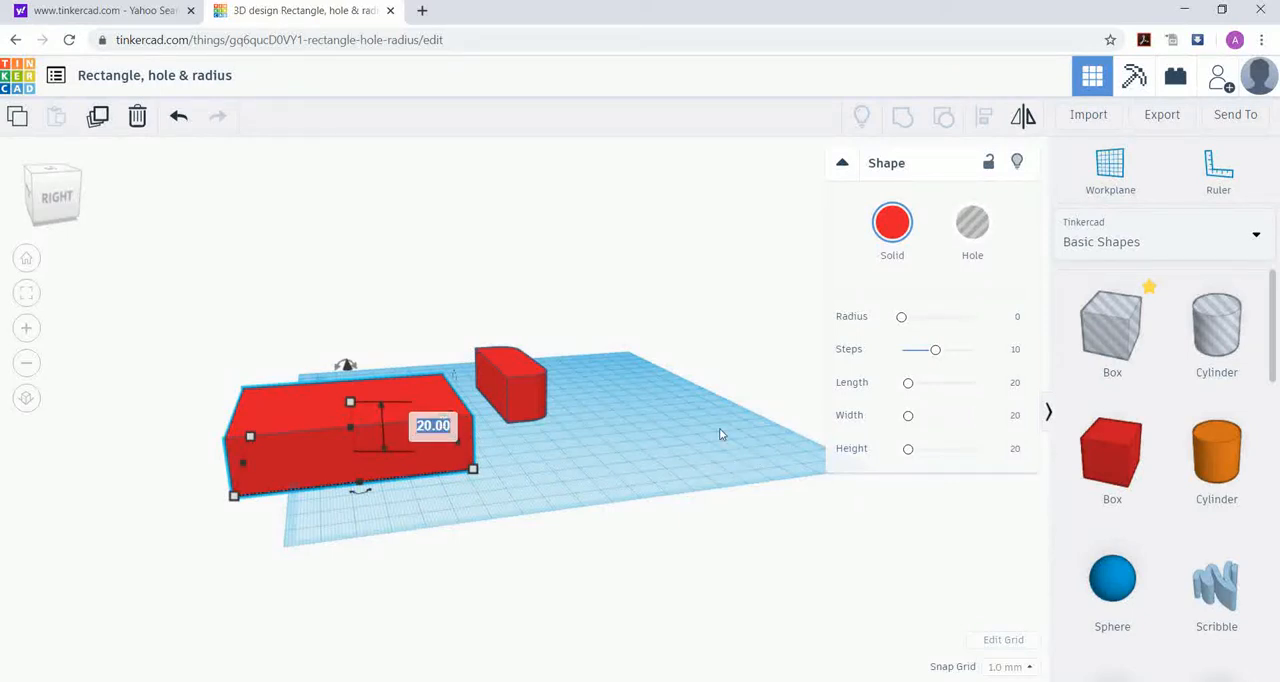
{"action": "key", "text": "Return"}
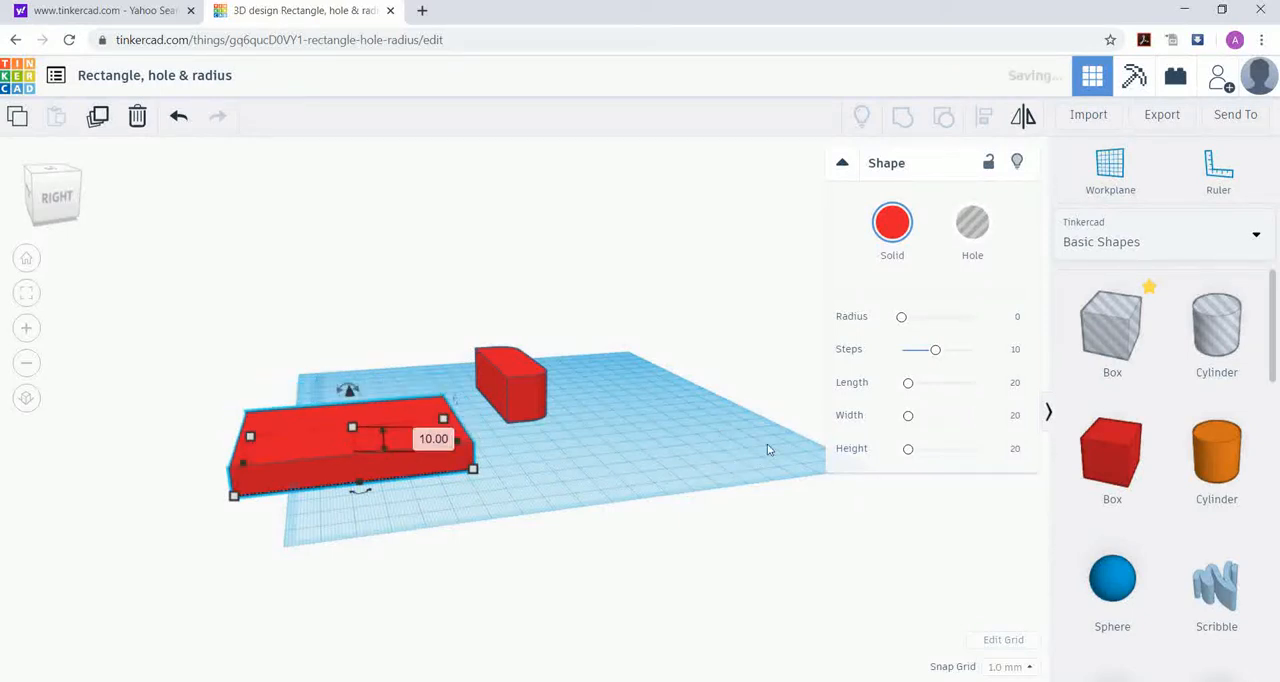
Step: Move the rounded bar and the flat red box toward the workplane's back so both lie fully on it
{"action": "right_click_drag", "start_coordinate": [680, 494], "coordinate": [814, 622]}
{"action": "left_click_drag", "start_coordinate": [503, 411], "coordinate": [530, 308]}
{"action": "left_click_drag", "start_coordinate": [581, 595], "coordinate": [507, 469]}
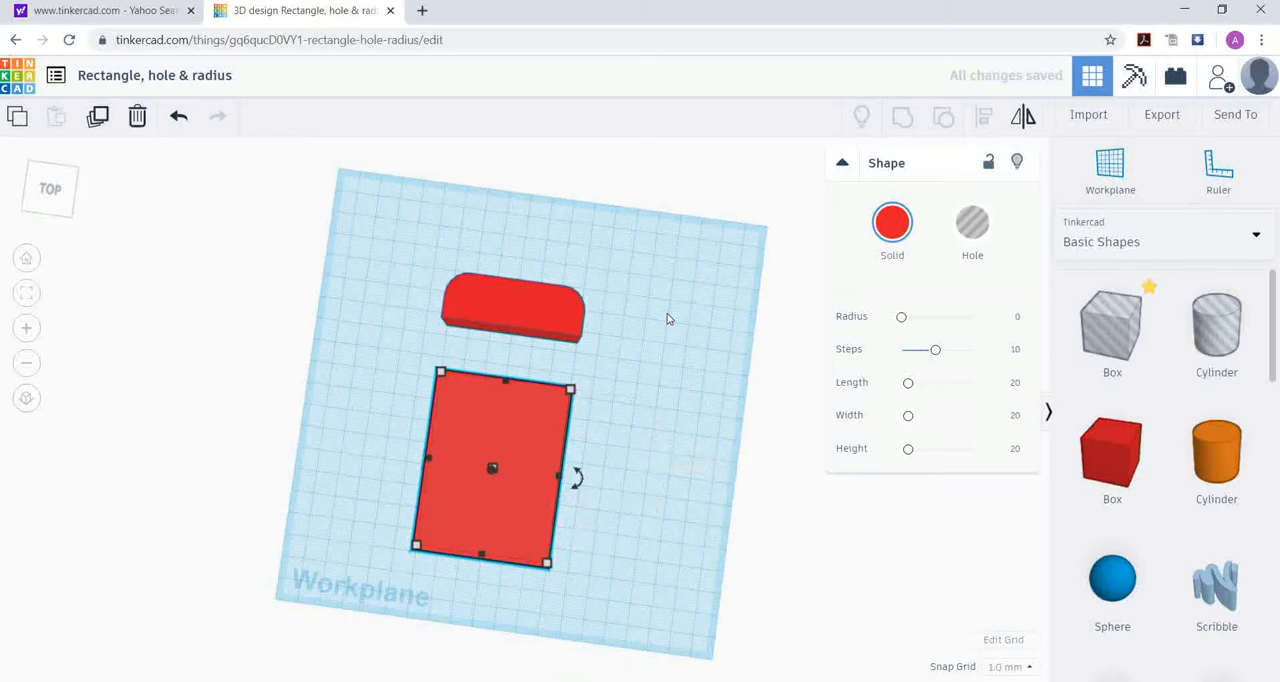
Step: Align the back edges of the flat red box and the rounded bar, and deselect both
{"action": "left_click", "coordinate": [519, 302], "text": "shift"}
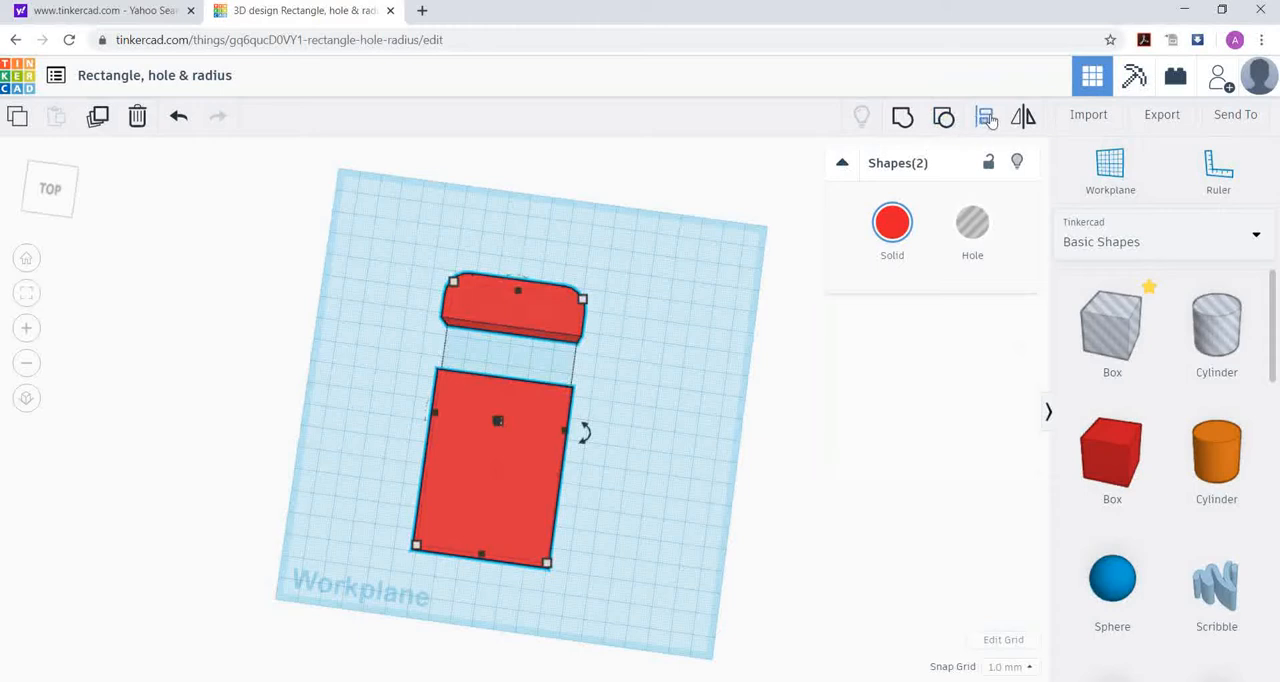
{"action": "left_click", "coordinate": [986, 117]}
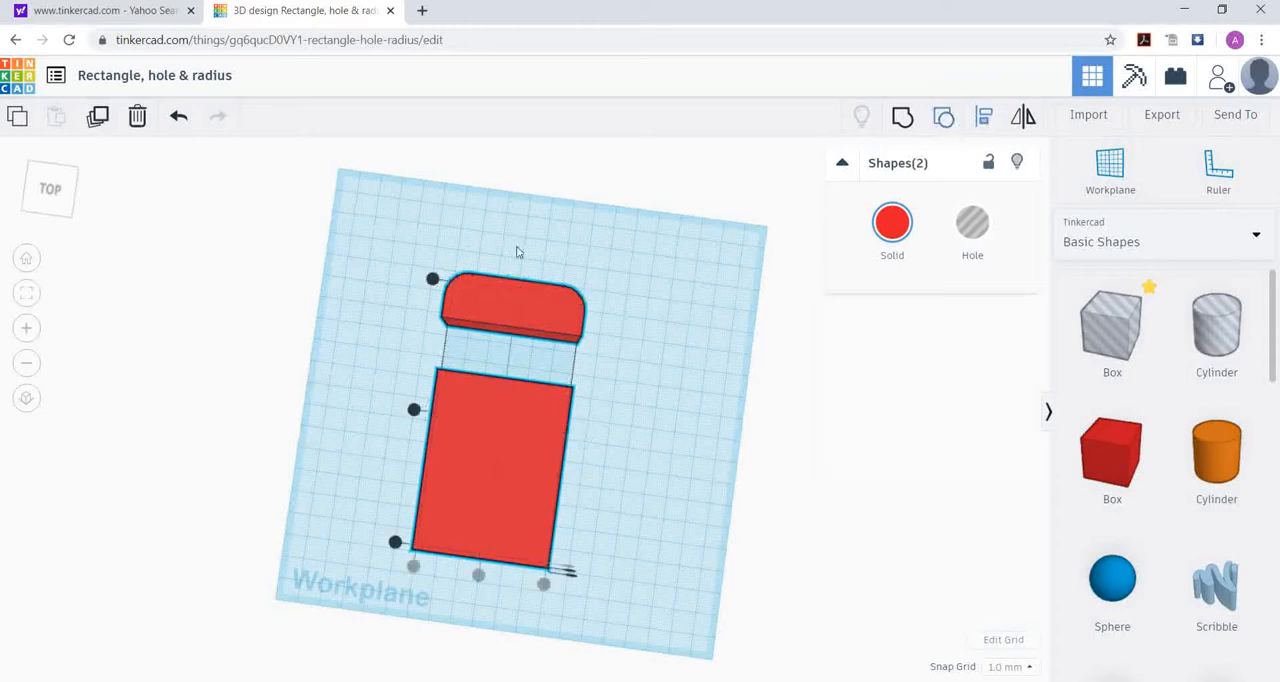
{"action": "left_click", "coordinate": [432, 280]}
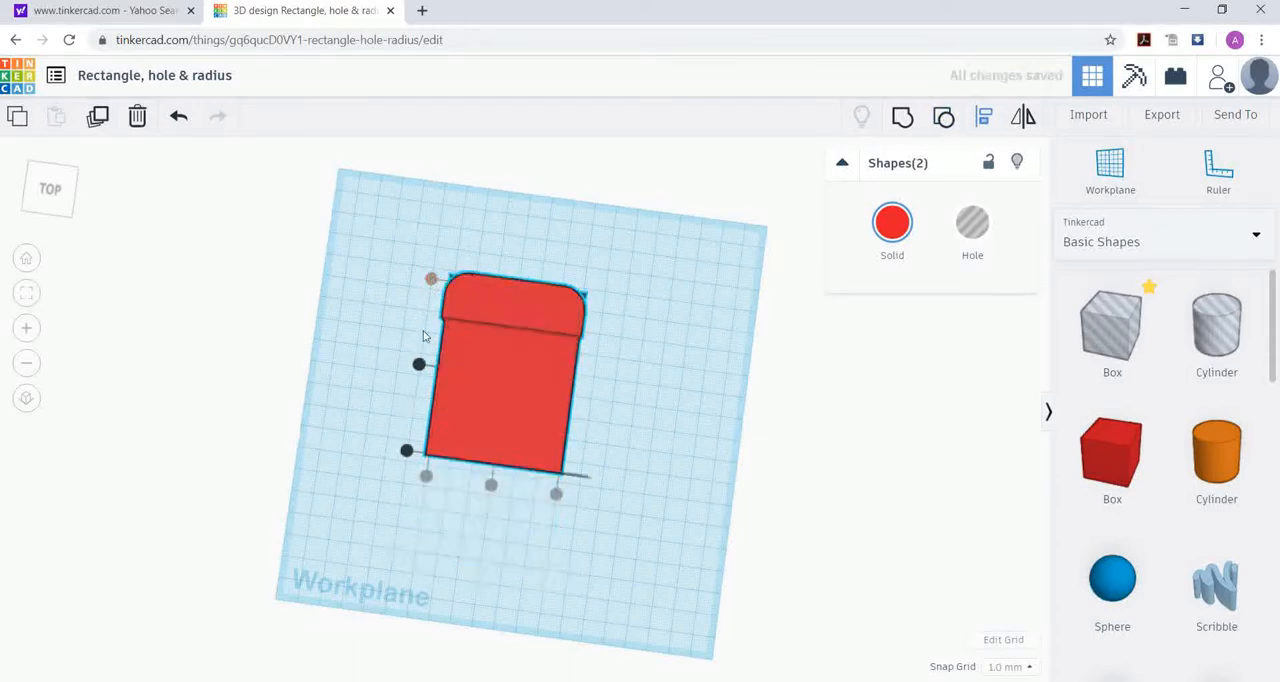
{"action": "left_click", "coordinate": [418, 360]}
{"action": "key", "text": "Escape"}
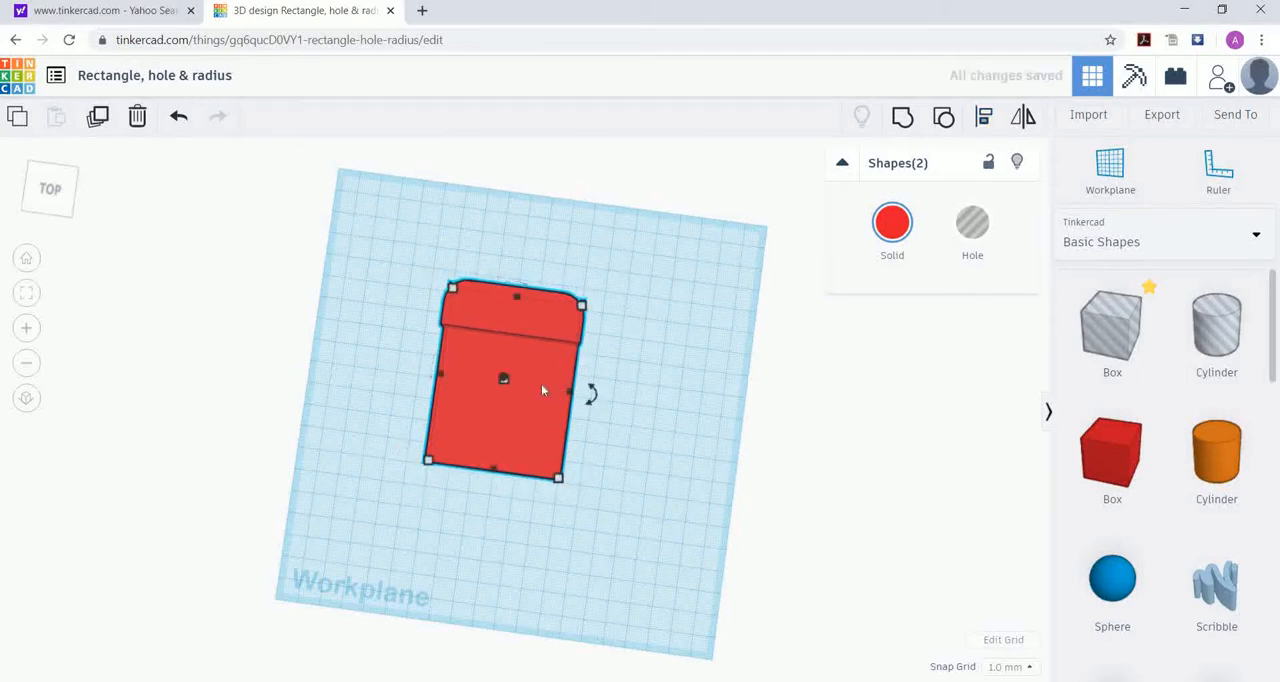
{"action": "left_click", "coordinate": [620, 343]}
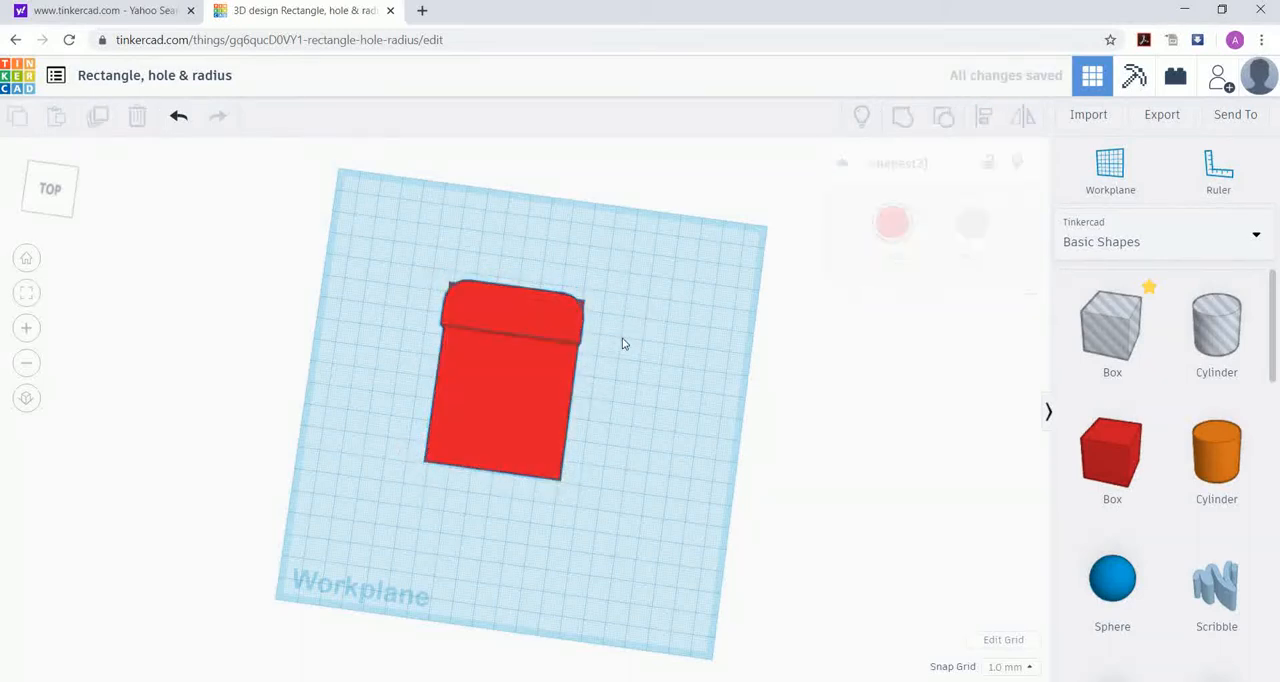
Step: Move the flat red box forward until its back edge meets the front face of the rounded bar
{"action": "left_click", "coordinate": [533, 438]}
{"action": "key", "text": "Down"}
{"action": "key", "text": "Down"}
{"action": "key", "text": "Down"}
{"action": "key", "text": "Down"}
{"action": "key", "text": "Down"}
{"action": "key", "text": "Down"}
{"action": "key", "text": "Down"}
{"action": "key", "text": "Down"}
{"action": "key", "text": "Down"}
{"action": "key", "text": "Down"}
{"action": "key", "text": "Down"}
{"action": "key", "text": "Down"}
{"action": "key", "text": "Down"}
{"action": "key", "text": "Down"}
{"action": "key", "text": "Down"}
{"action": "key", "text": "Down"}
{"action": "key", "text": "Down"}
{"action": "key", "text": "Down"}
{"action": "key", "text": "Down"}
{"action": "key", "text": "Down"}
{"action": "key", "text": "Down"}
{"action": "key", "text": "Down"}
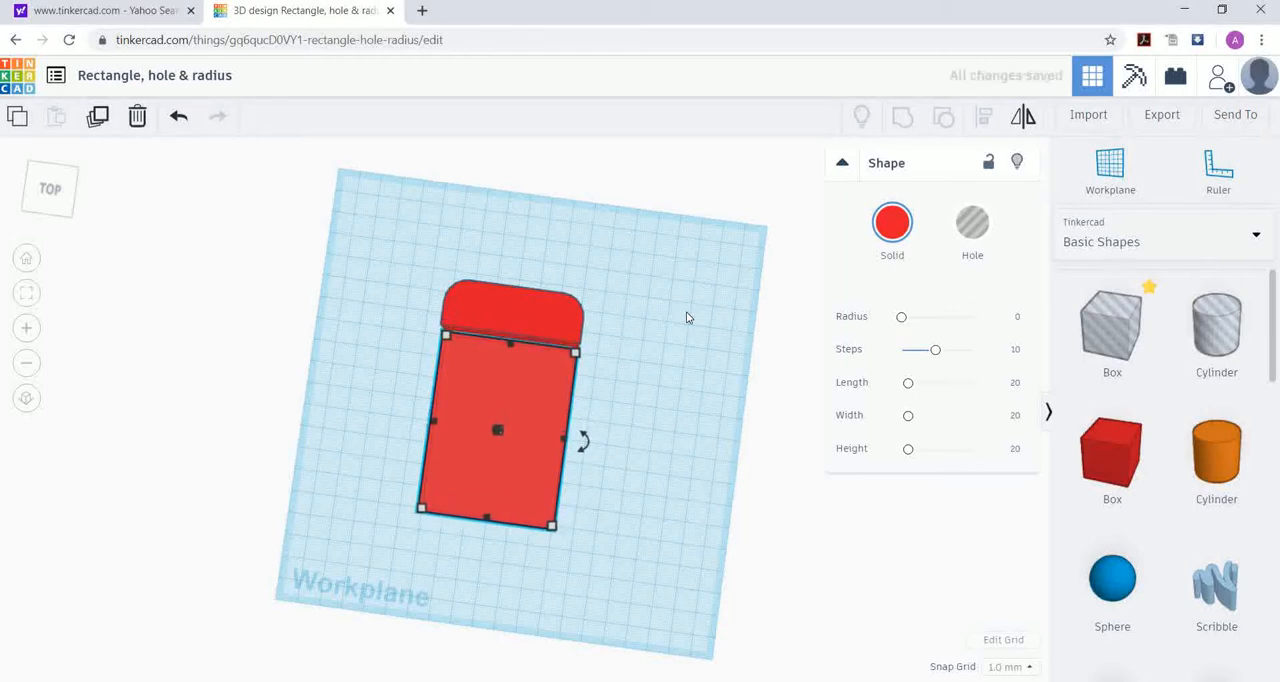
{"action": "left_click", "coordinate": [632, 351]}
Step: Change the flat box's solid colour to orange
{"action": "right_click_drag", "start_coordinate": [632, 351], "coordinate": [394, 480]}
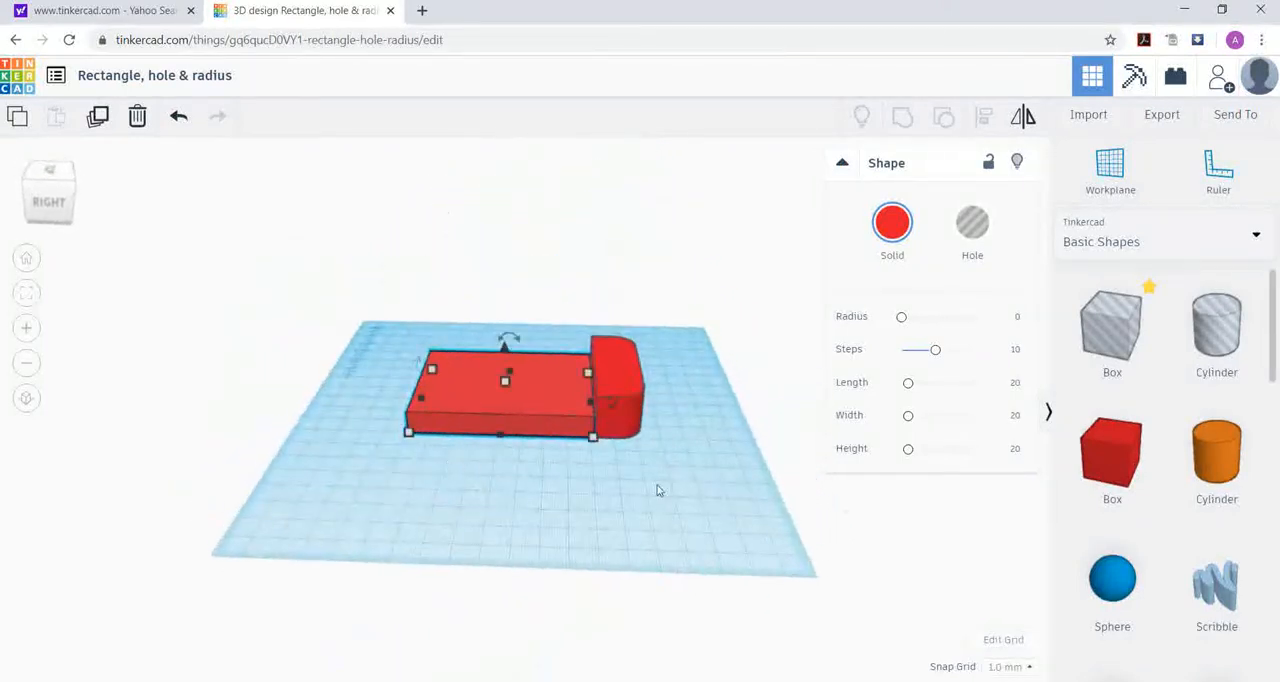
{"action": "left_click", "coordinate": [589, 458]}
{"action": "left_click", "coordinate": [521, 398]}
{"action": "left_click", "coordinate": [893, 237]}
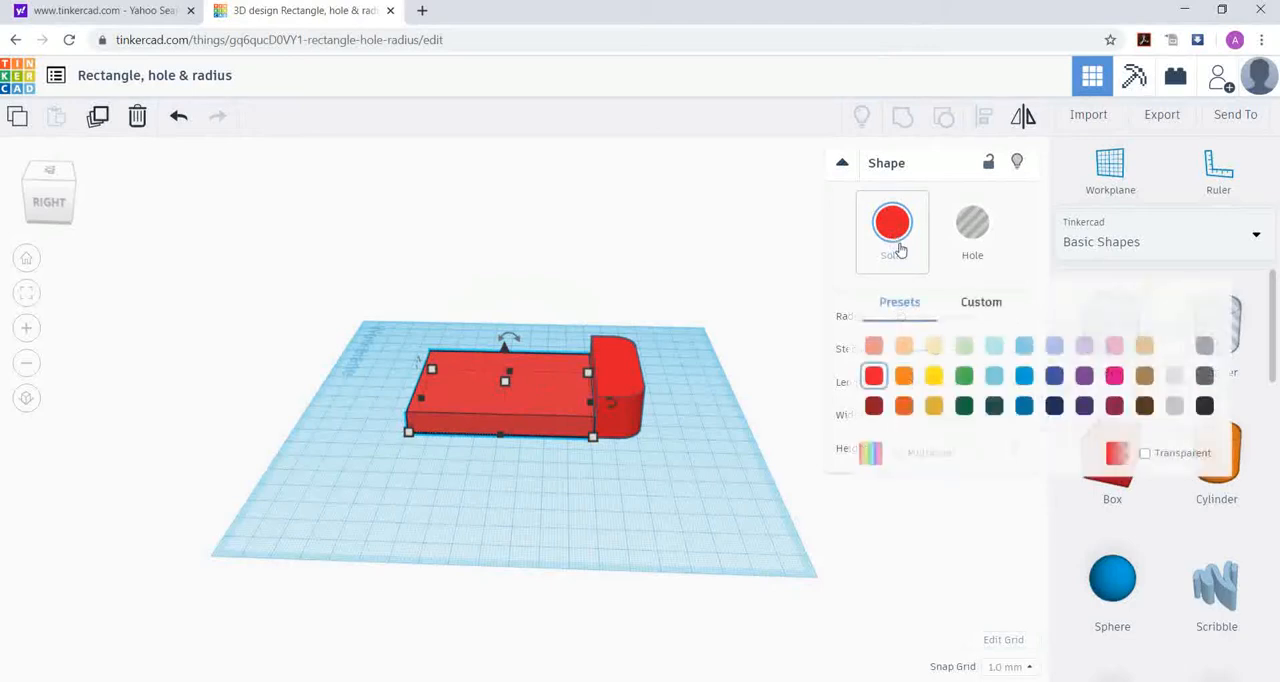
{"action": "left_click", "coordinate": [903, 375]}
{"action": "left_click", "coordinate": [723, 429]}
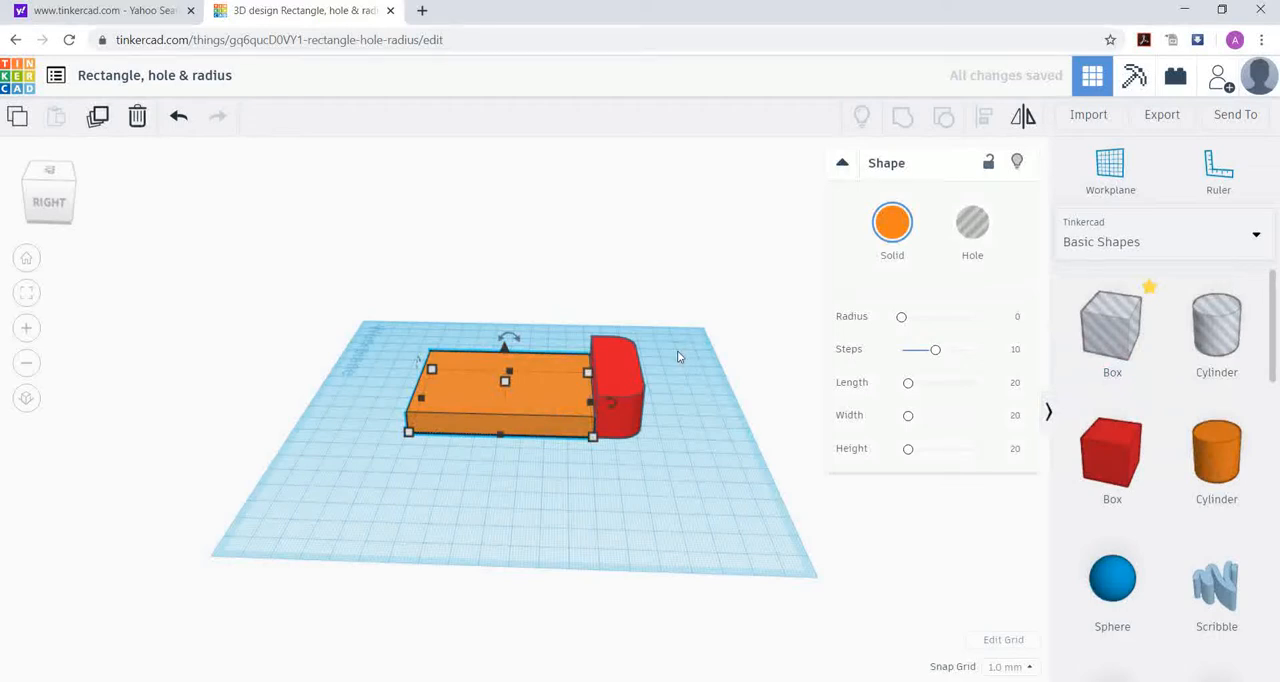
Step: Group the orange flat box and the red rounded bar into one solid
{"action": "left_click", "coordinate": [620, 375], "text": "shift"}
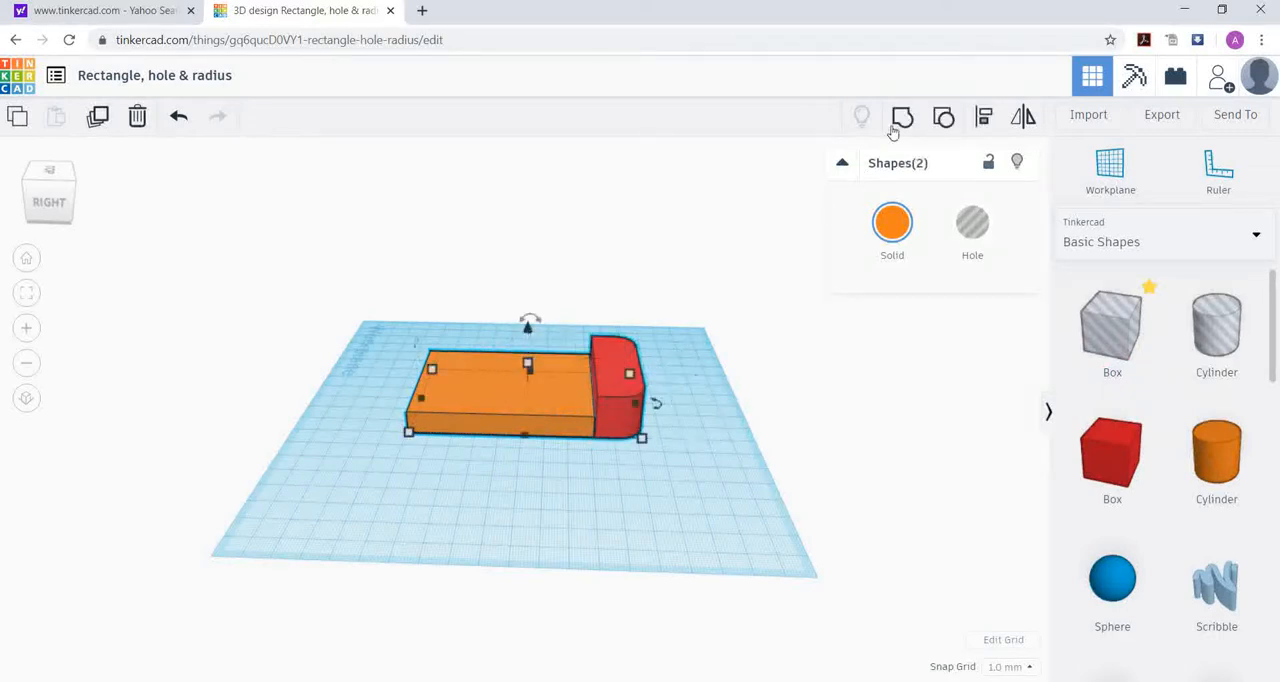
{"action": "left_click", "coordinate": [903, 117]}
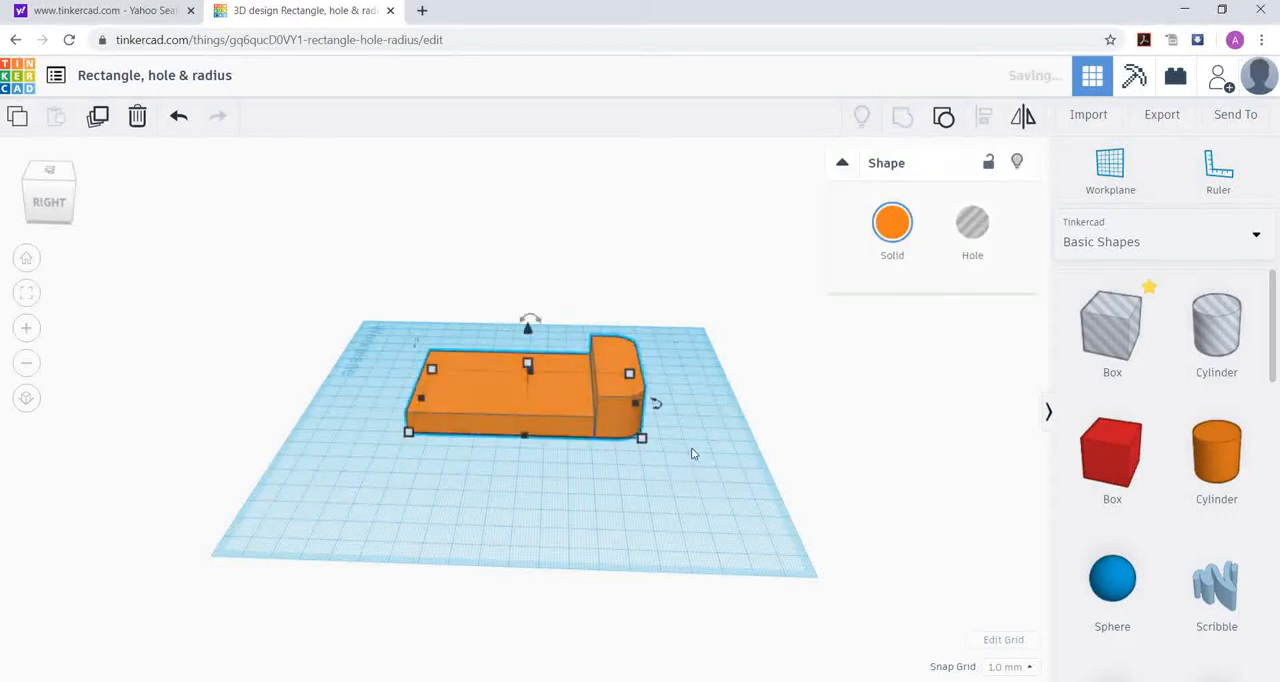
{"action": "left_click", "coordinate": [600, 510]}
Step: Set the combined shape's overall length to 100 mm and deselect it
{"action": "right_click_drag", "start_coordinate": [585, 498], "coordinate": [545, 433]}
{"action": "left_click", "coordinate": [547, 434]}
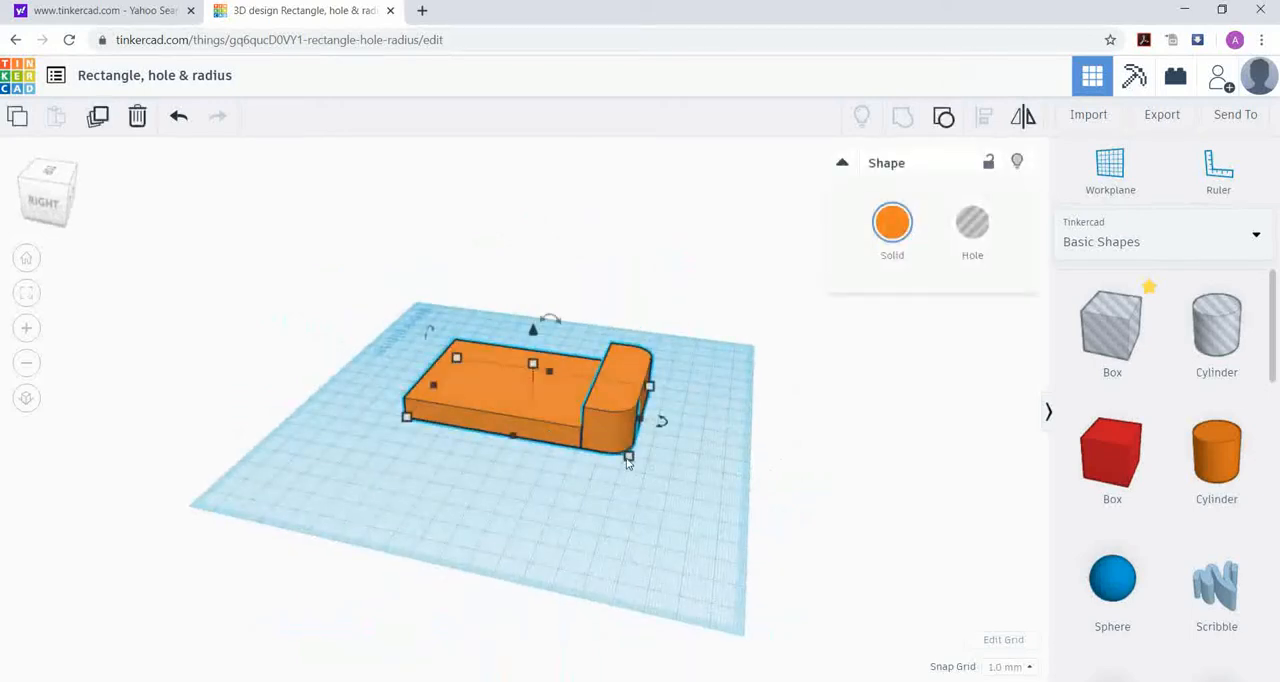
{"action": "left_click", "coordinate": [493, 489]}
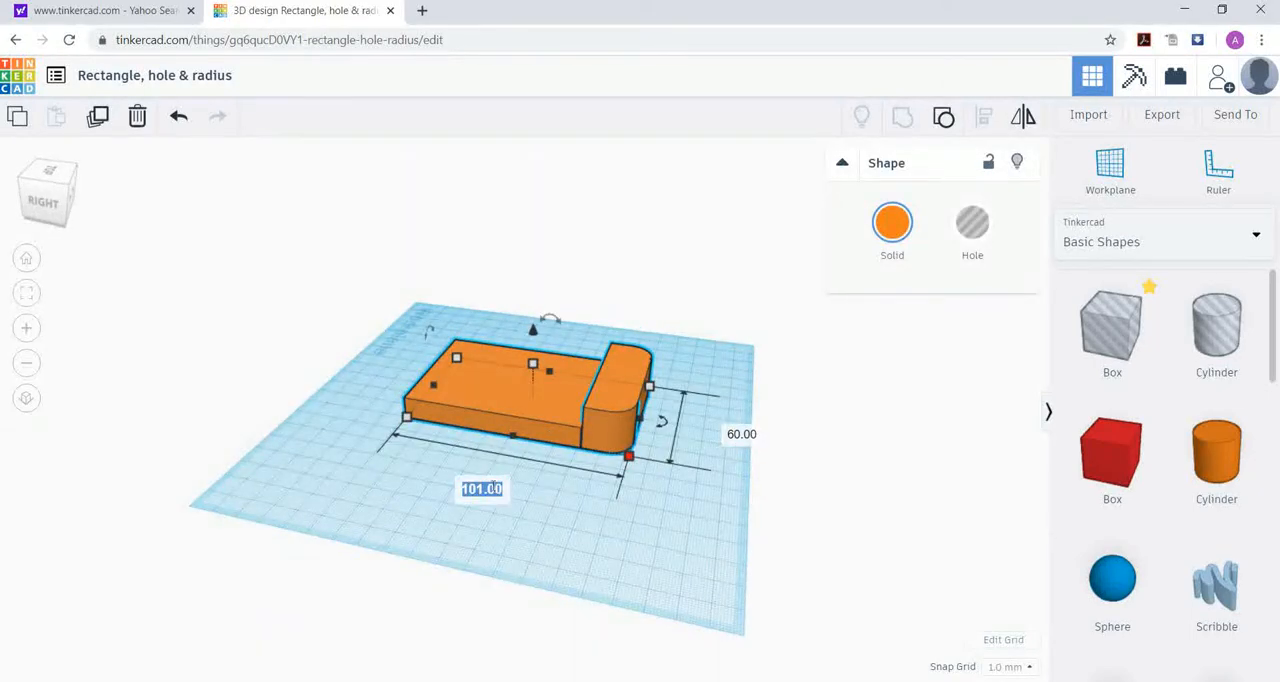
{"action": "type", "text": "100"}
{"action": "key", "text": "Return"}
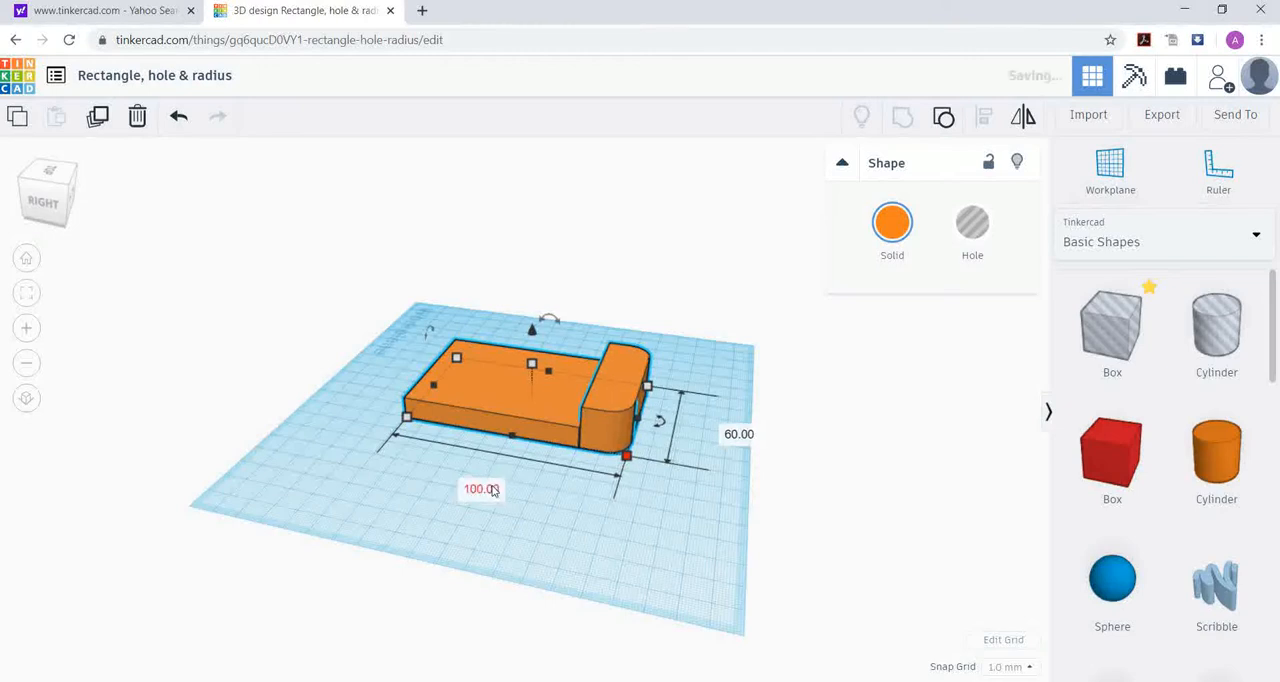
{"action": "right_click_drag", "start_coordinate": [430, 475], "coordinate": [731, 485]}
{"action": "left_click", "coordinate": [663, 486]}
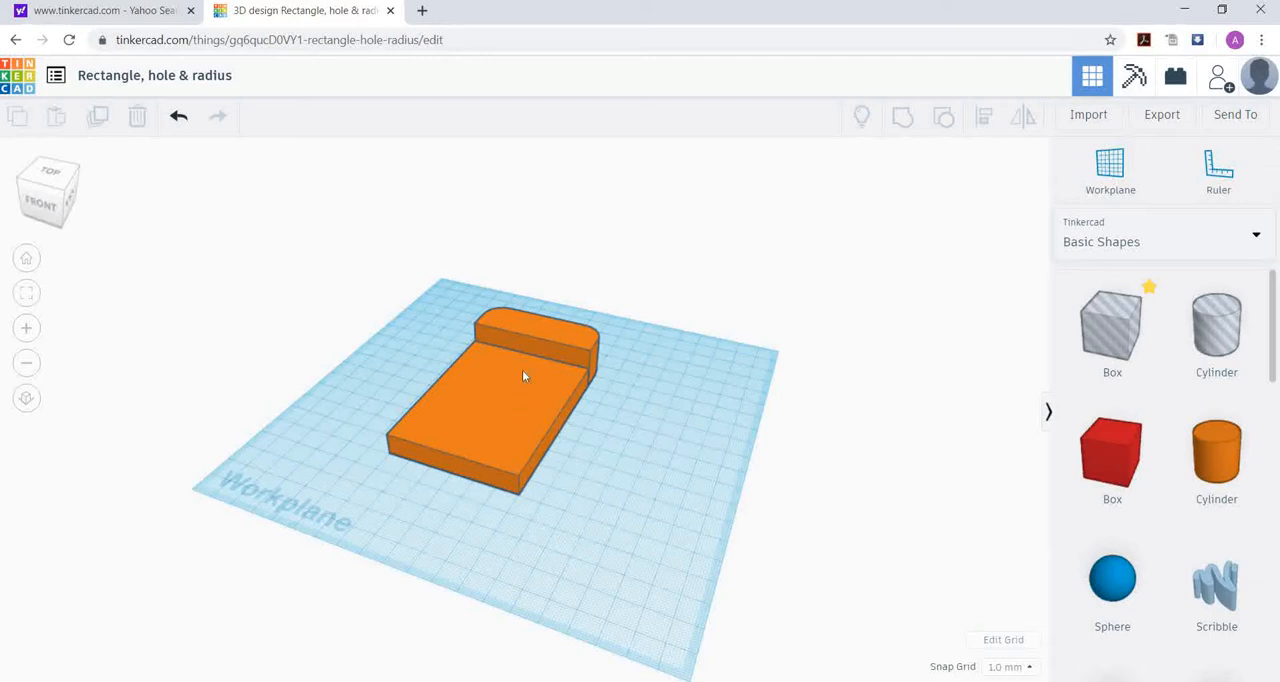
{"action": "right_click_drag", "start_coordinate": [594, 443], "coordinate": [697, 485]}
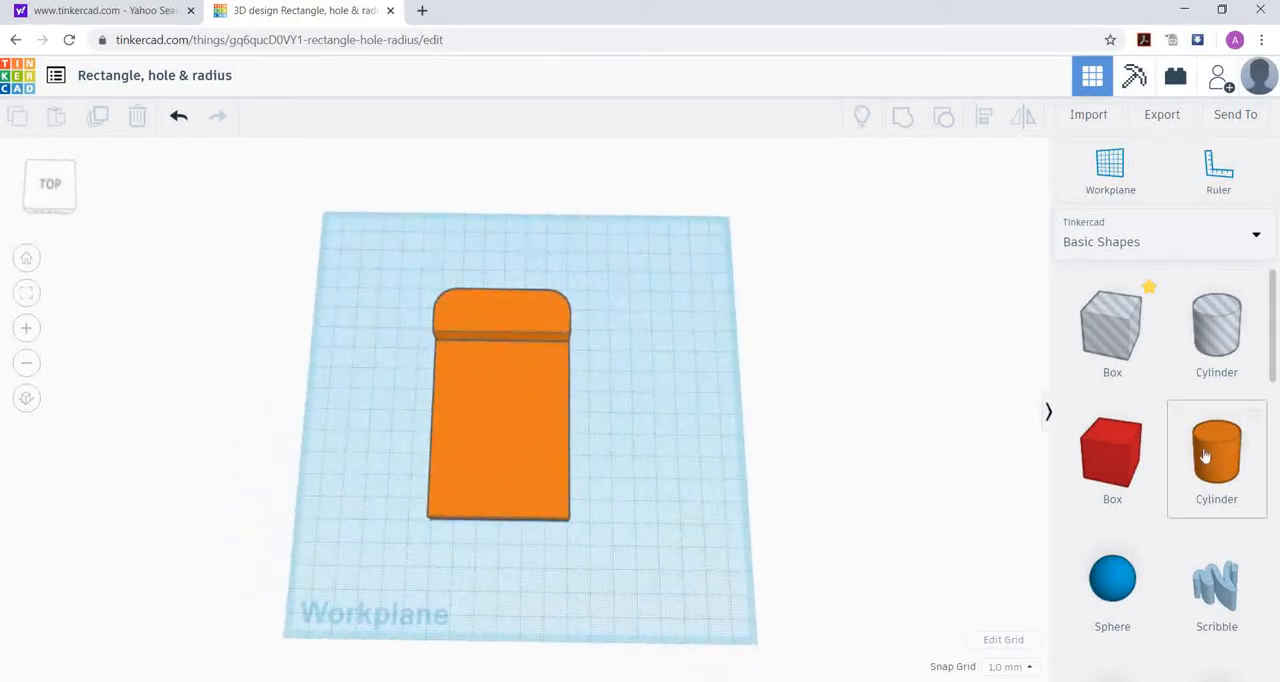
Step: Place the ruler with its origin at the orange solid's front-left corner
{"action": "left_click", "coordinate": [1230, 182]}
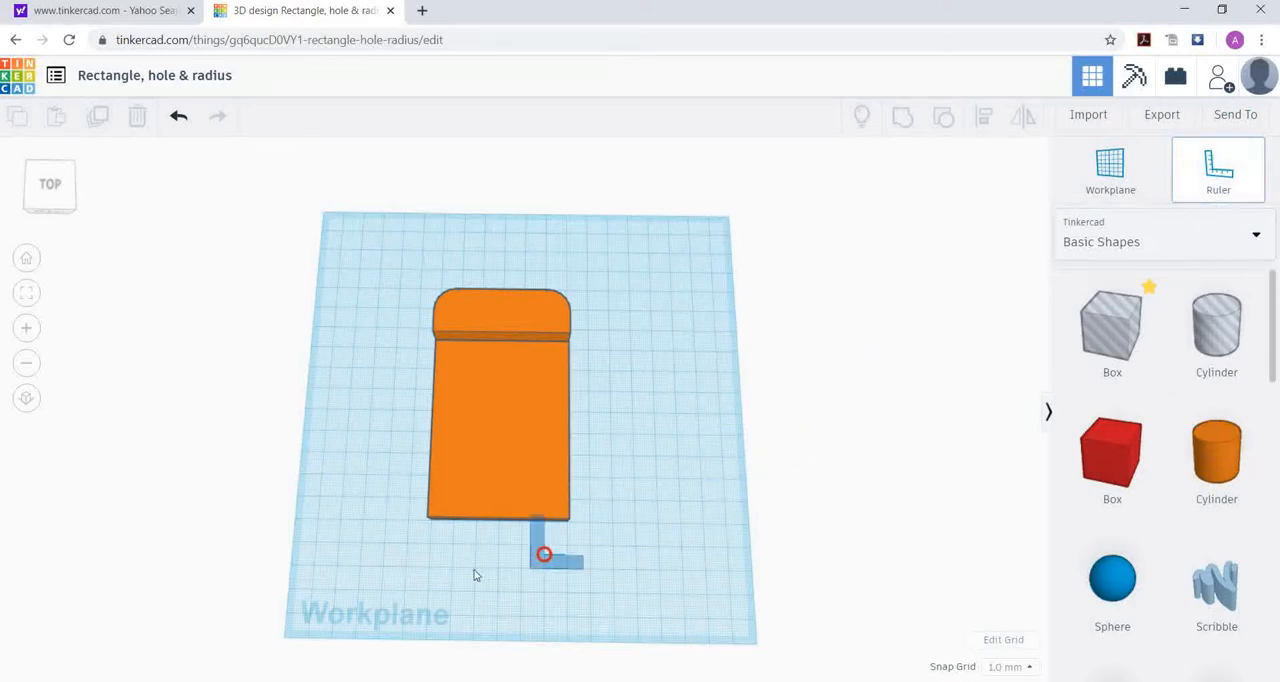
{"action": "left_click", "coordinate": [428, 521]}
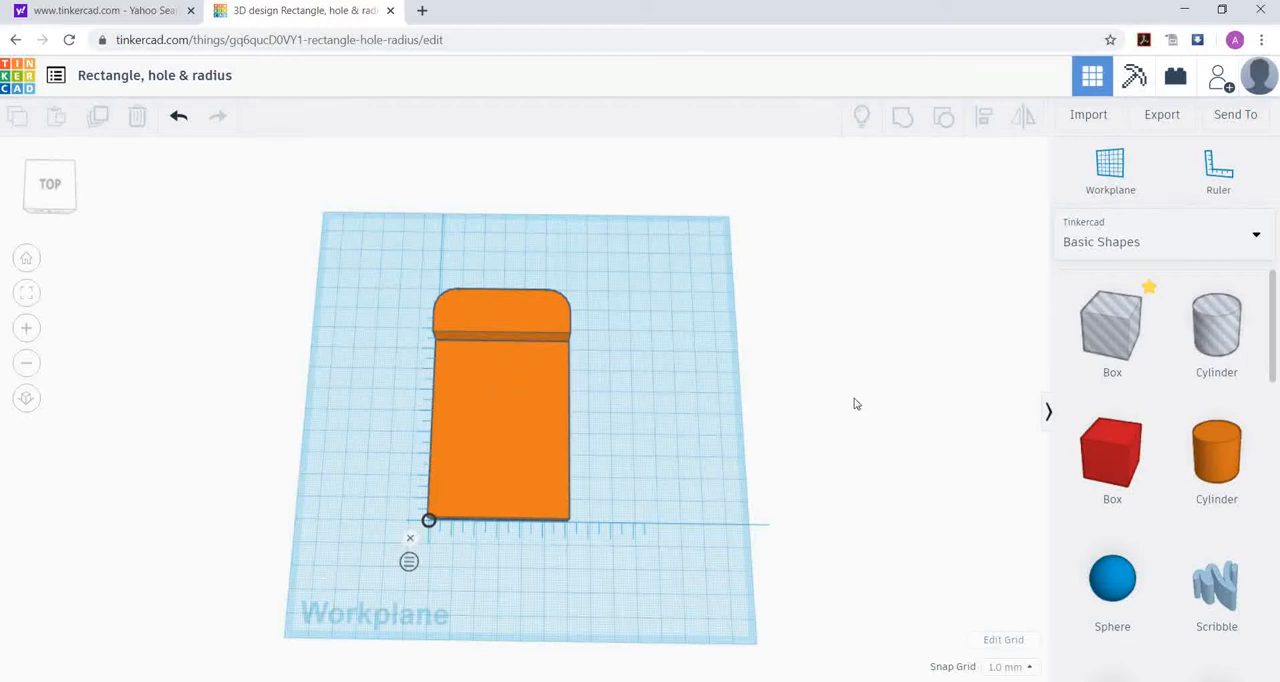
Step: Add a solid cylinder beside the rounded bar and set its width to 10 mm and its elevation to 10 mm
{"action": "left_click_drag", "start_coordinate": [1232, 466], "coordinate": [613, 318]}
{"action": "left_click", "coordinate": [641, 386]}
{"action": "type", "text": "1"}
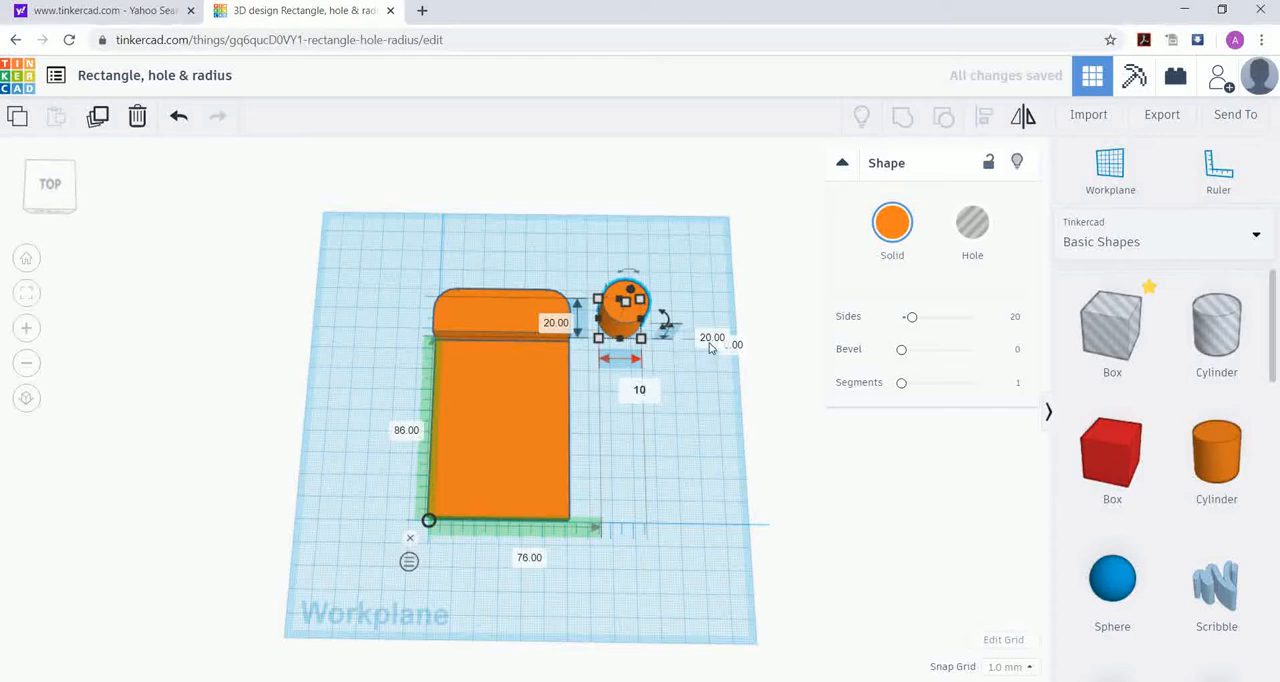
{"action": "type", "text": "0"}
{"action": "key", "text": "Tab"}
{"action": "type", "text": "1"}
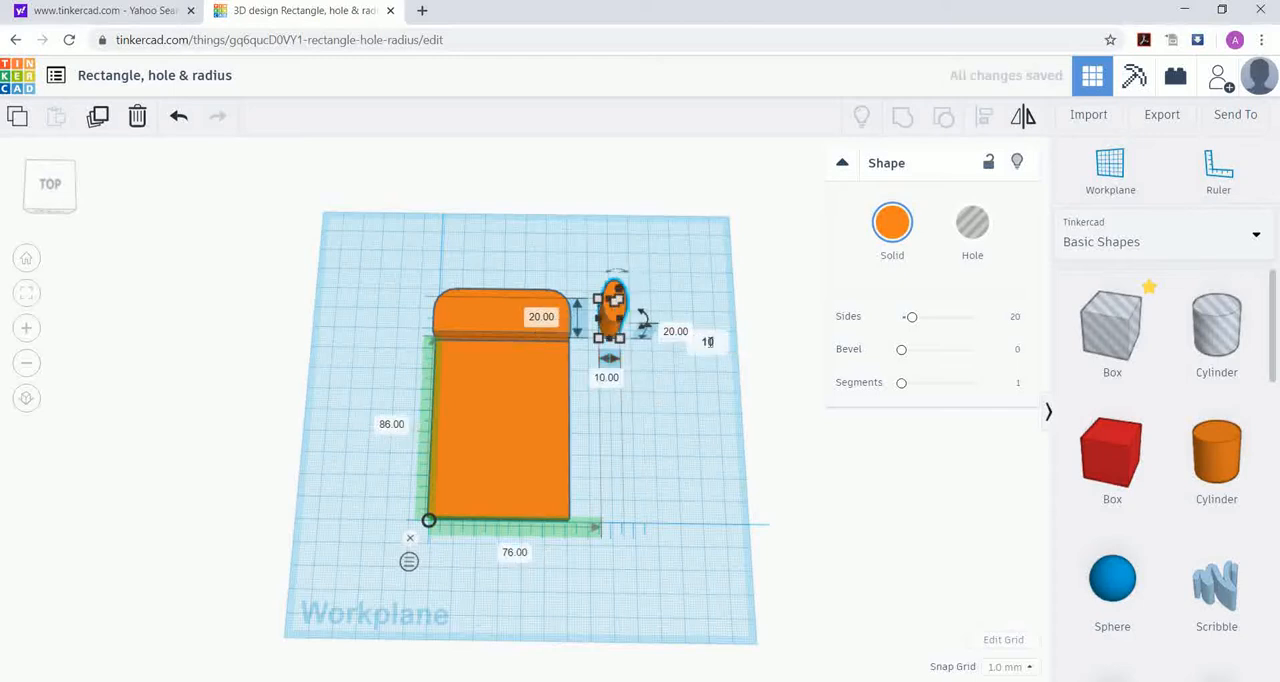
{"action": "key", "text": "Return"}
Step: Set the cylinder's height to 10 mm and its elevation above the workplane to 20 mm
{"action": "left_click", "coordinate": [676, 323]}
{"action": "type", "text": "10"}
{"action": "key", "text": "Return"}
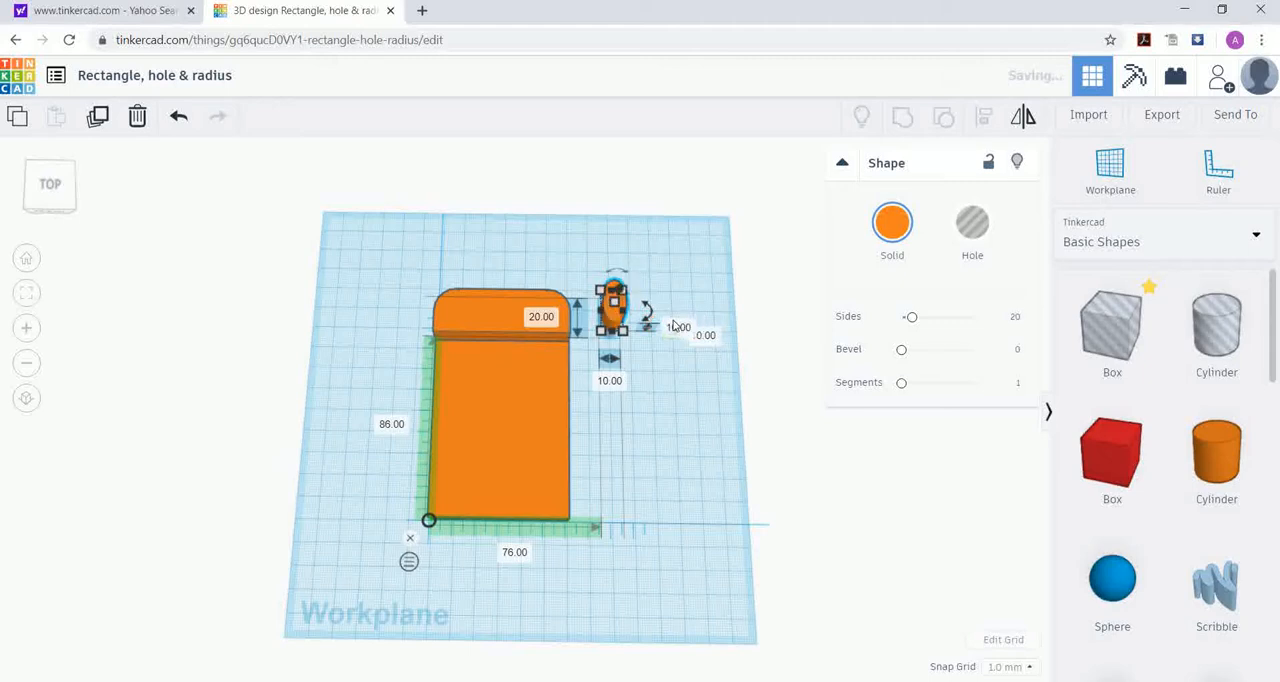
{"action": "left_click", "coordinate": [705, 338]}
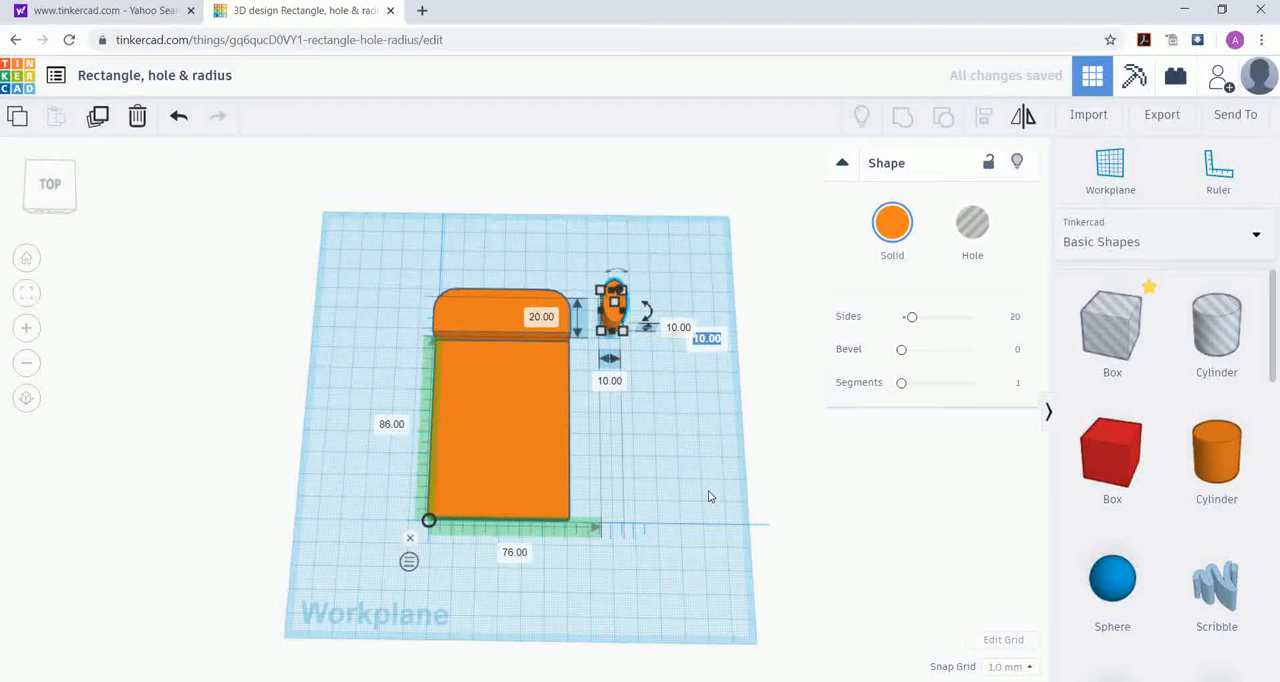
{"action": "type", "text": "20"}
{"action": "key", "text": "Return"}
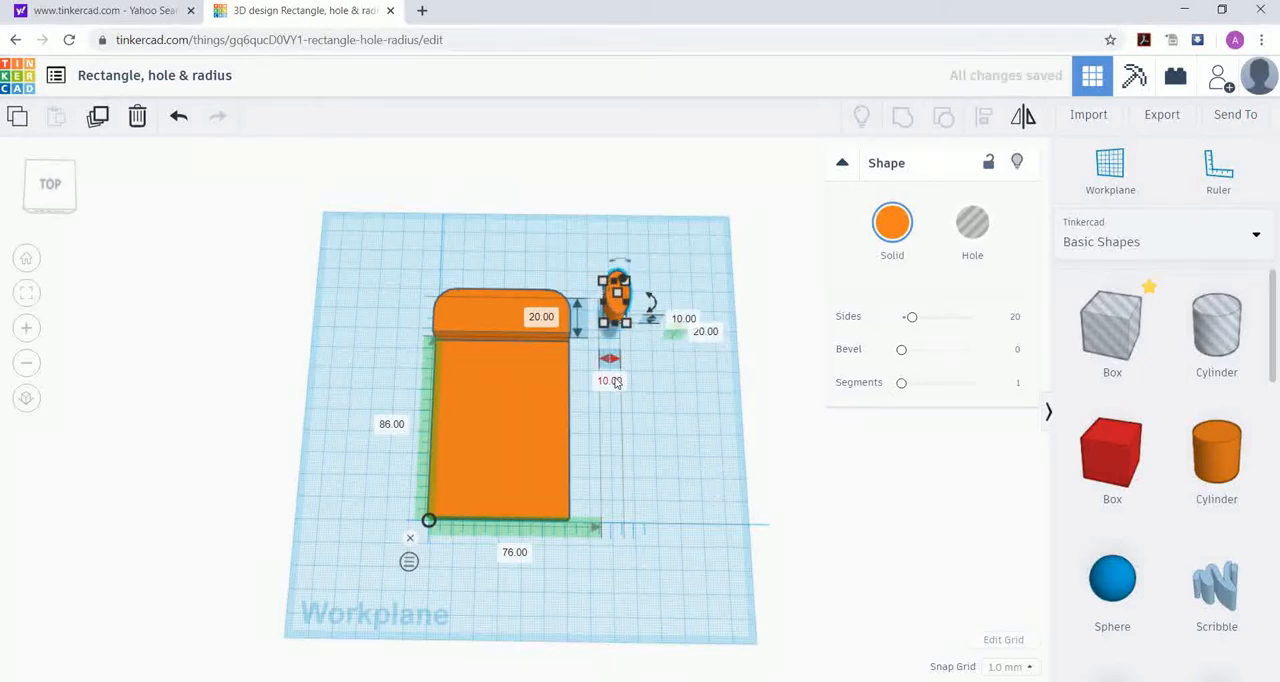
Step: Delete the floating oval cylinder beside the rounded bar
{"action": "left_click", "coordinate": [665, 397]}
{"action": "right_click_drag", "start_coordinate": [658, 367], "coordinate": [628, 386]}
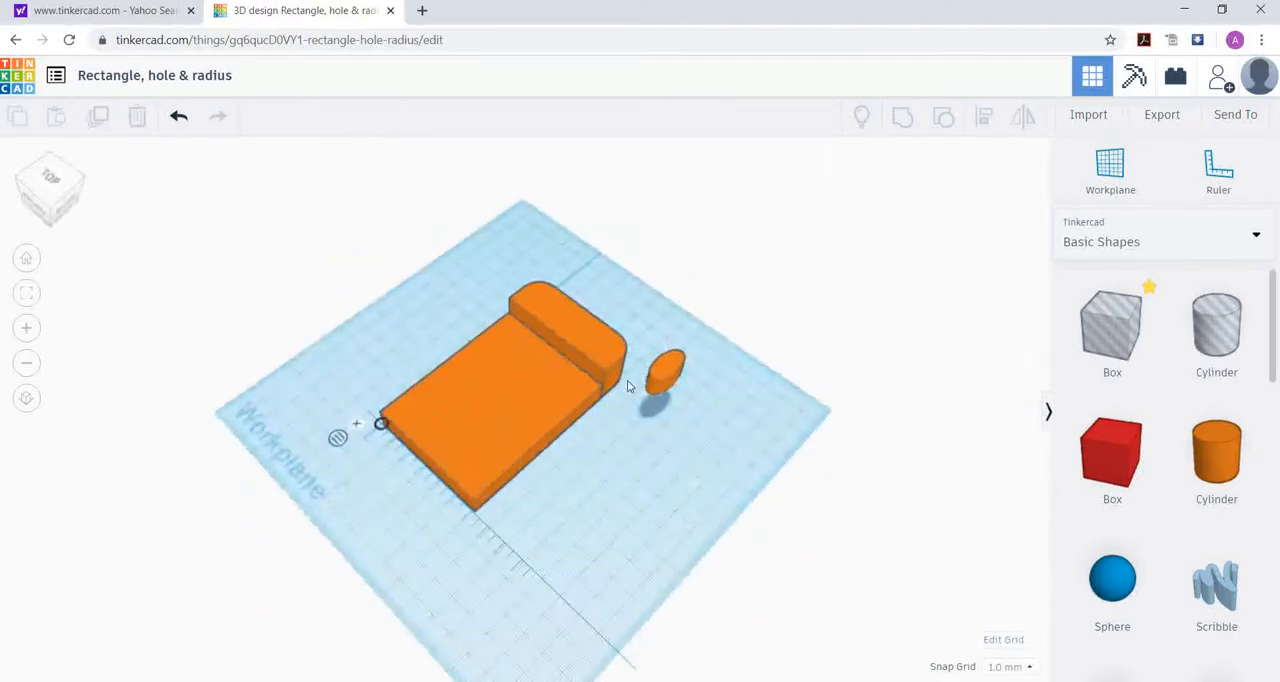
{"action": "left_click", "coordinate": [661, 374]}
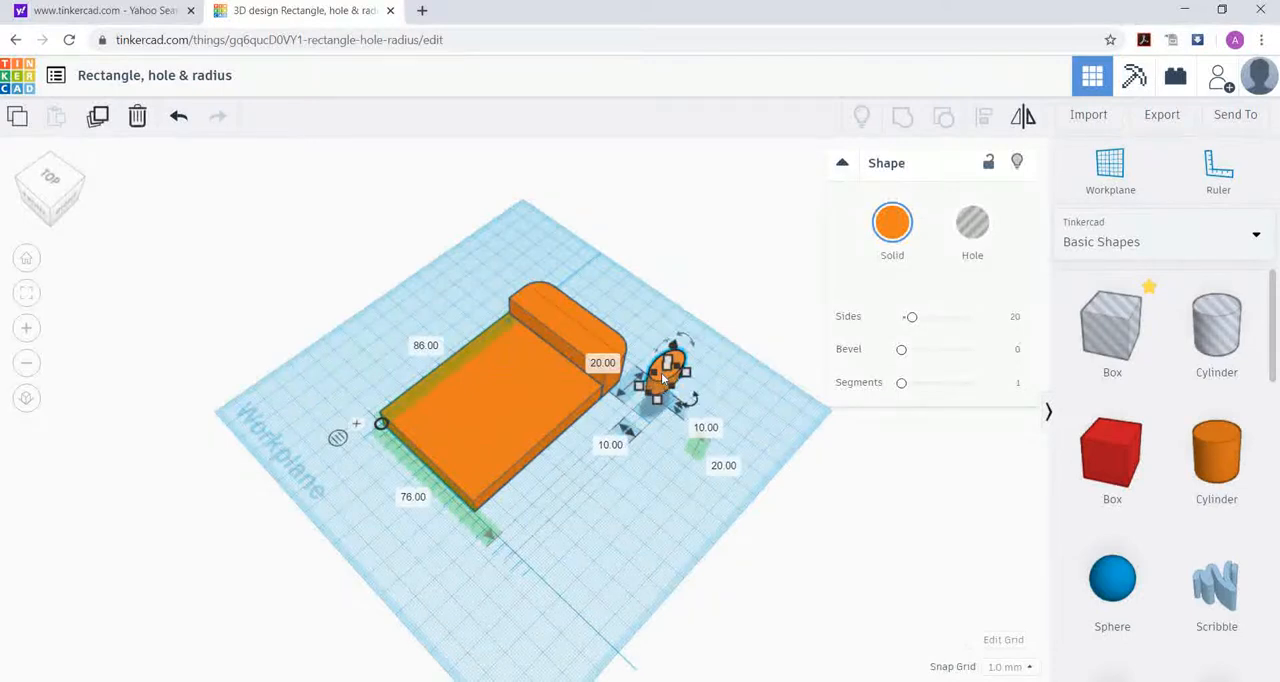
{"action": "key", "text": "Delete"}
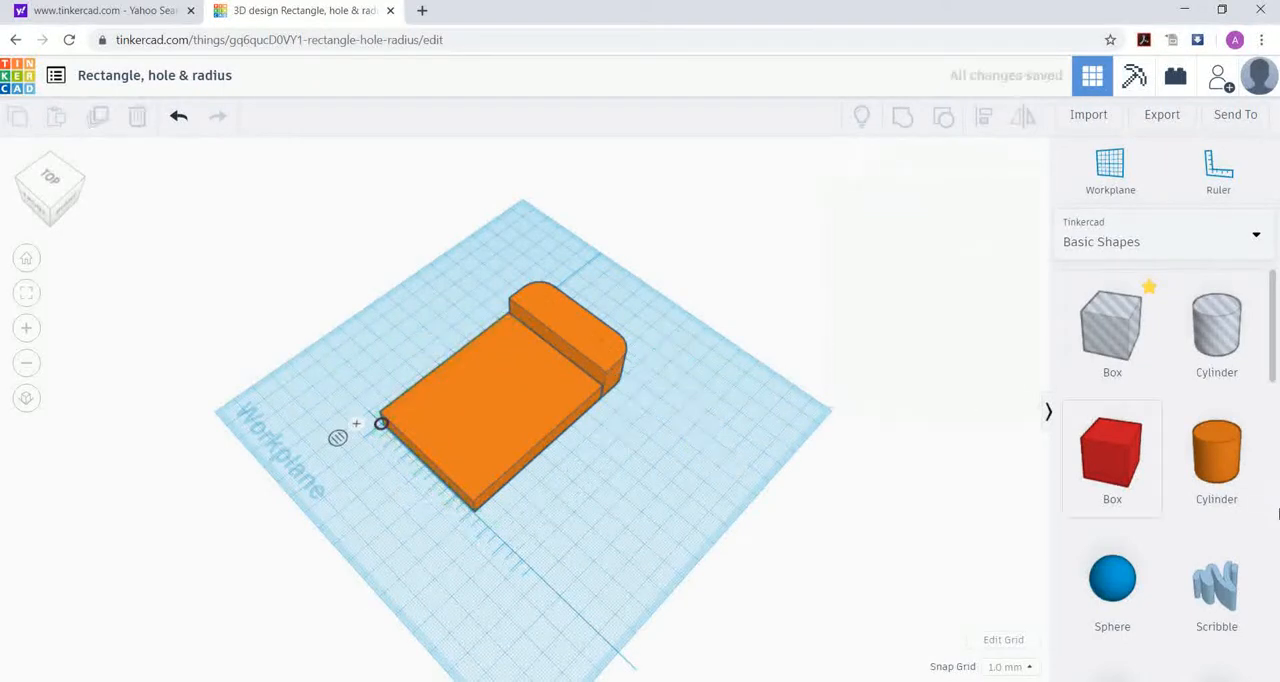
Step: Add a new solid cylinder beside the flat plate and set its width and height to 10 mm each
{"action": "left_click_drag", "start_coordinate": [786, 463], "coordinate": [620, 444]}
{"action": "left_click", "coordinate": [568, 494]}
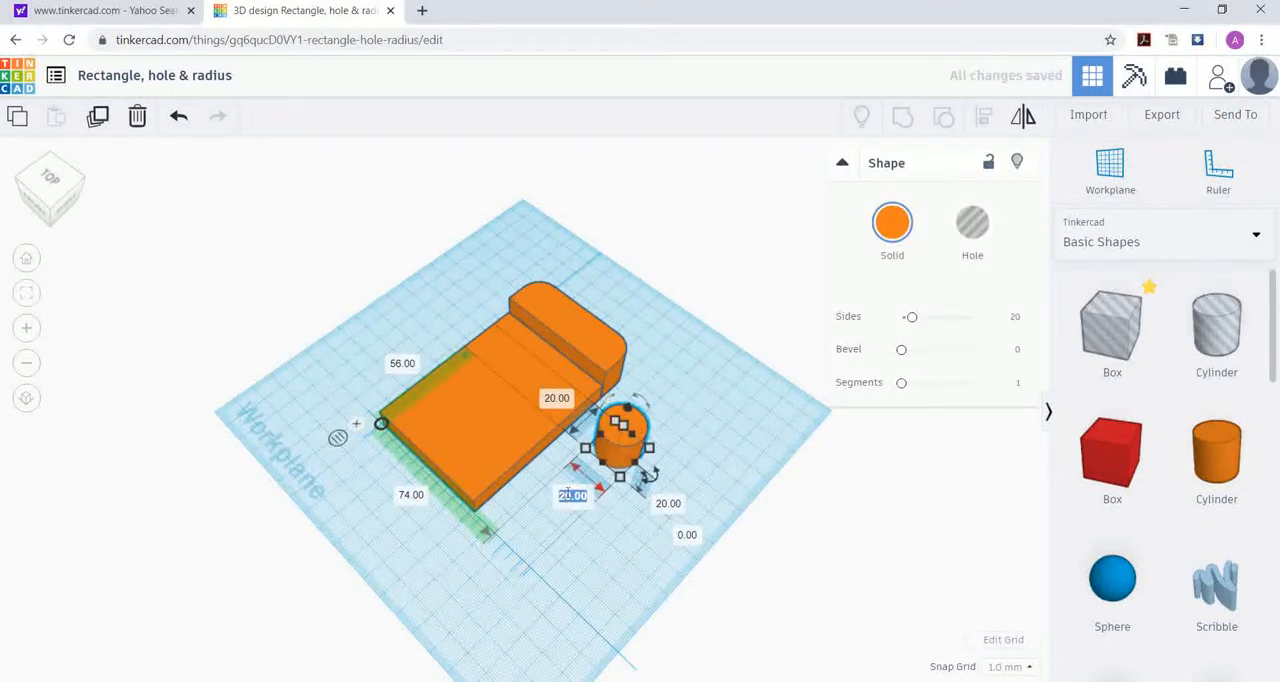
{"action": "type", "text": "10"}
{"action": "left_click", "coordinate": [668, 504]}
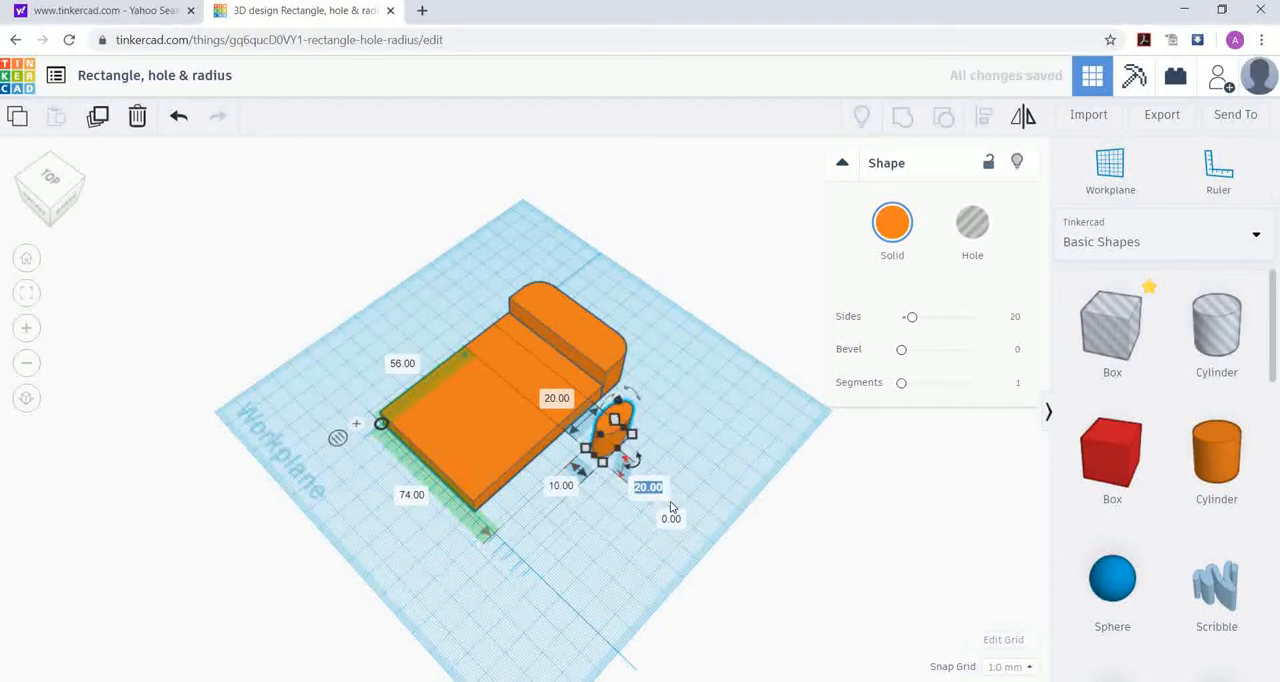
{"action": "type", "text": "10"}
{"action": "key", "text": "Return"}
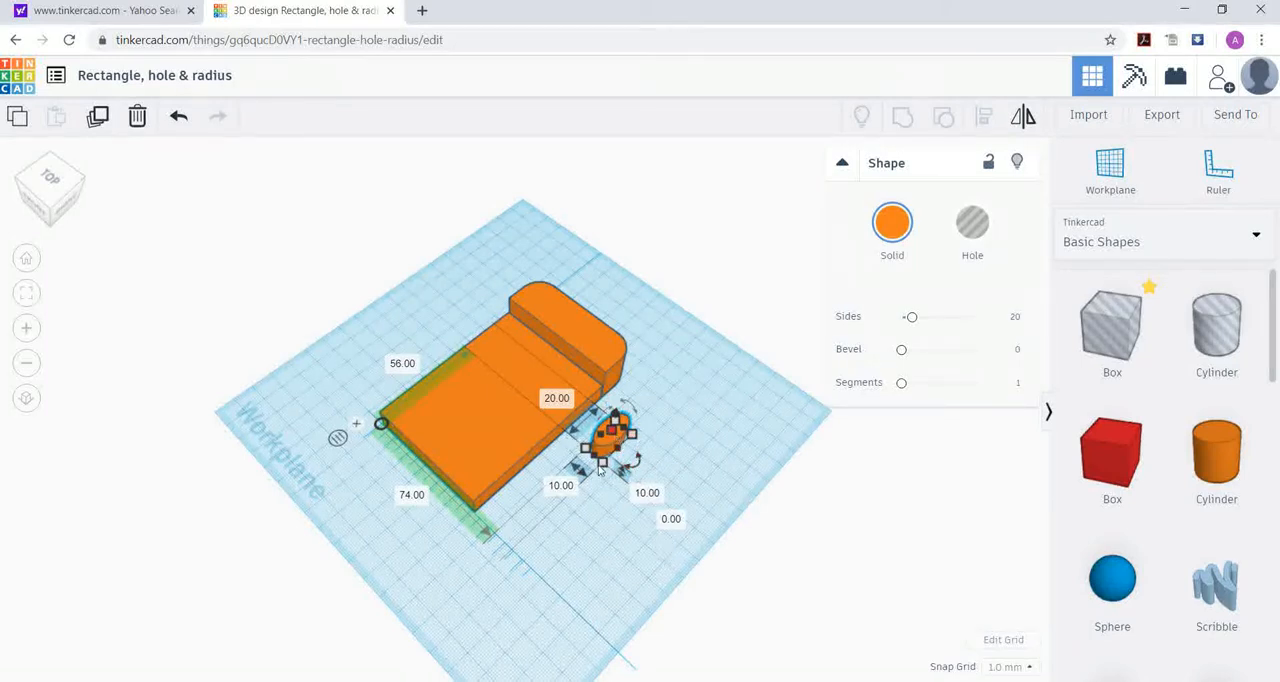
Step: Set the cylinder's length to 10 mm and its height to 20 mm, and deselect it
{"action": "right_click_drag", "start_coordinate": [685, 432], "coordinate": [720, 414]}
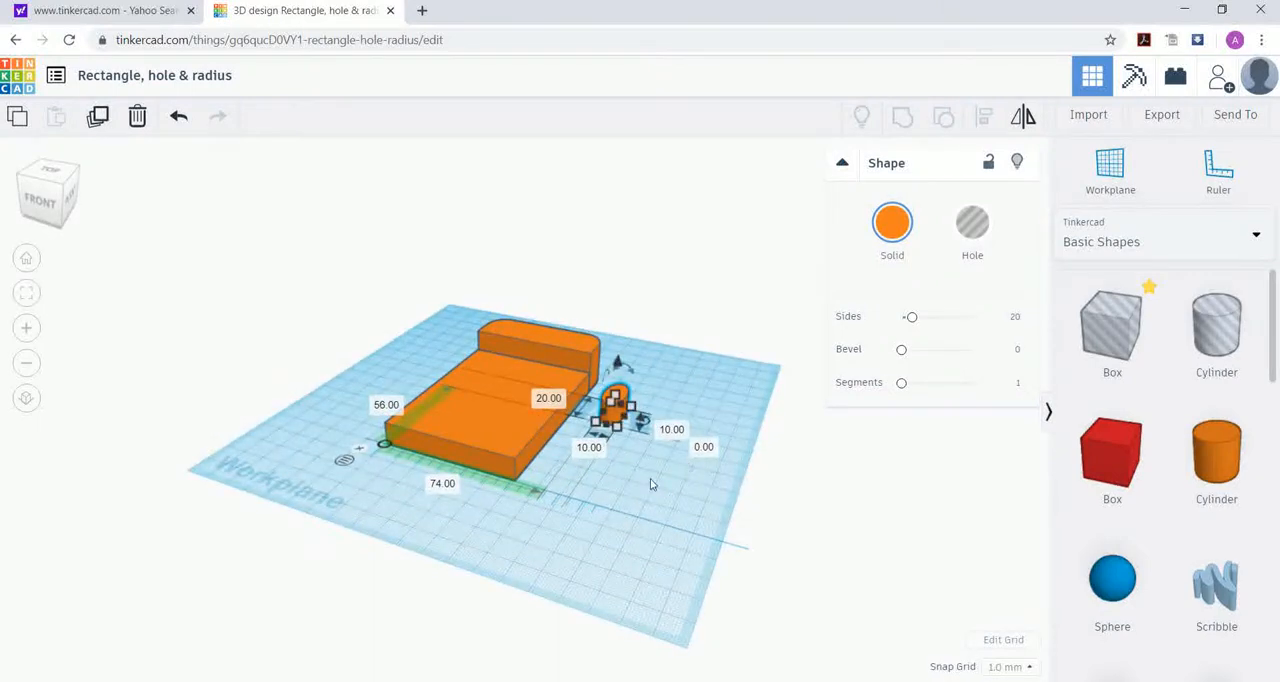
{"action": "left_click", "coordinate": [552, 399]}
{"action": "type", "text": "10"}
{"action": "key", "text": "Return"}
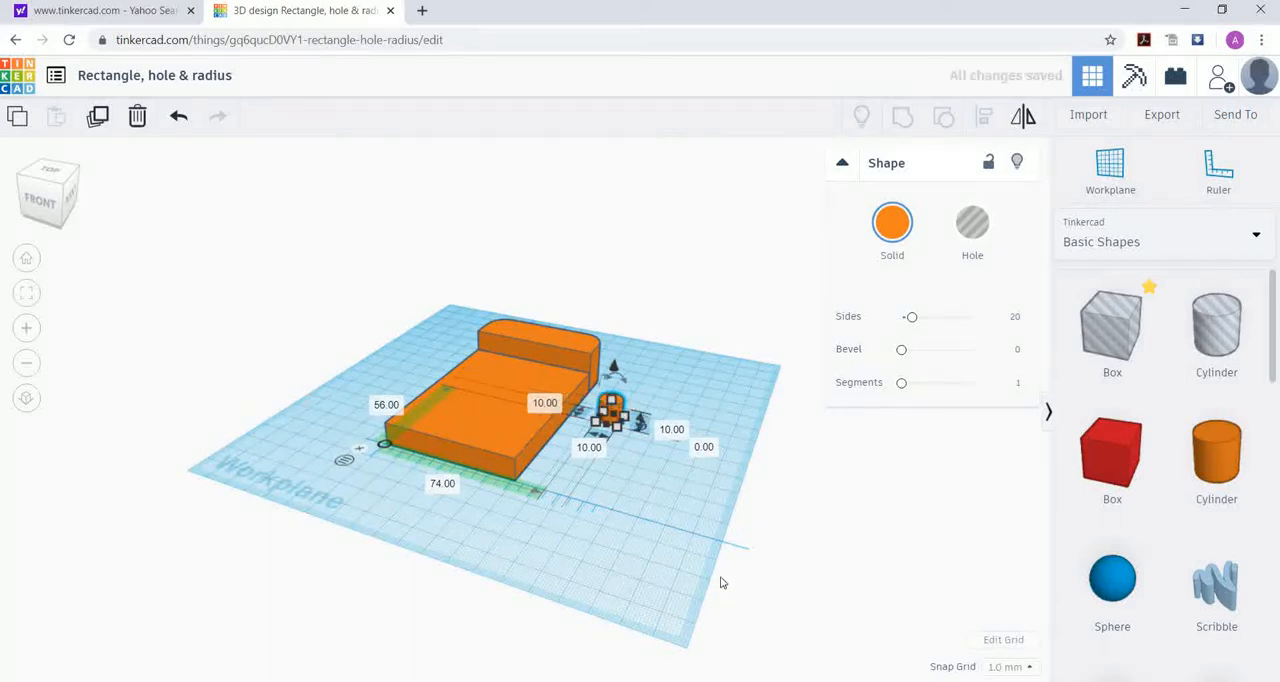
{"action": "left_click", "coordinate": [677, 429]}
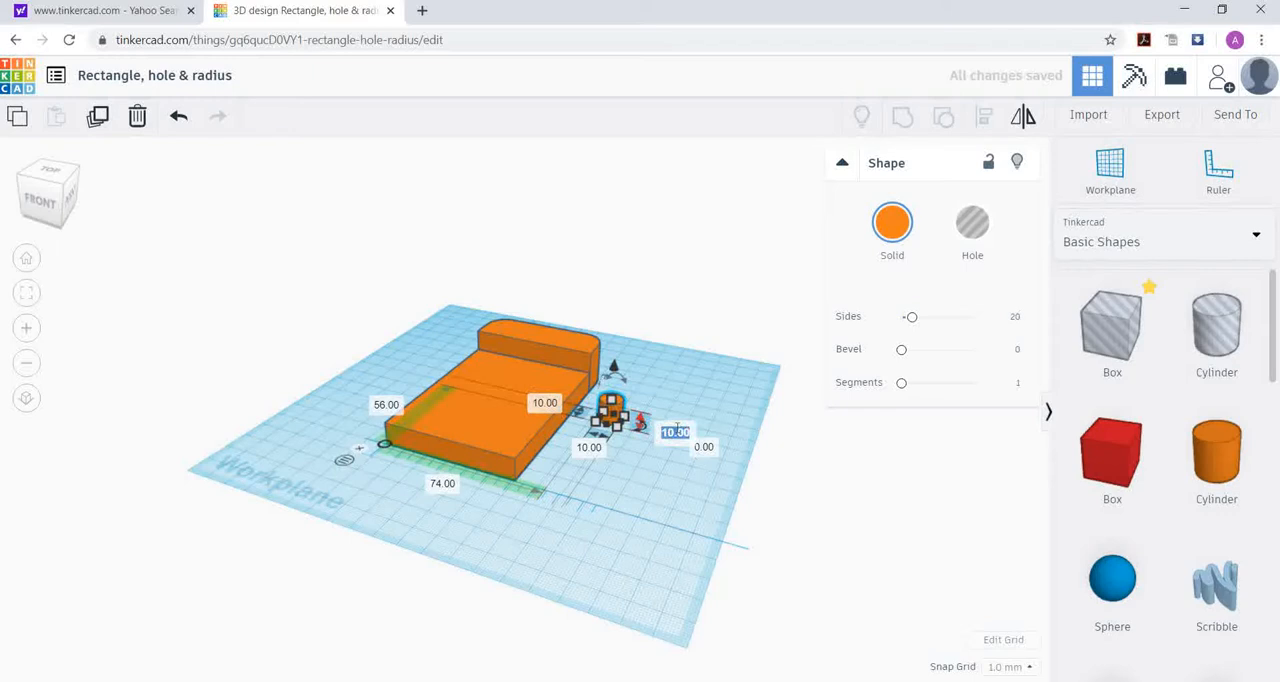
{"action": "type", "text": "20"}
{"action": "key", "text": "Return"}
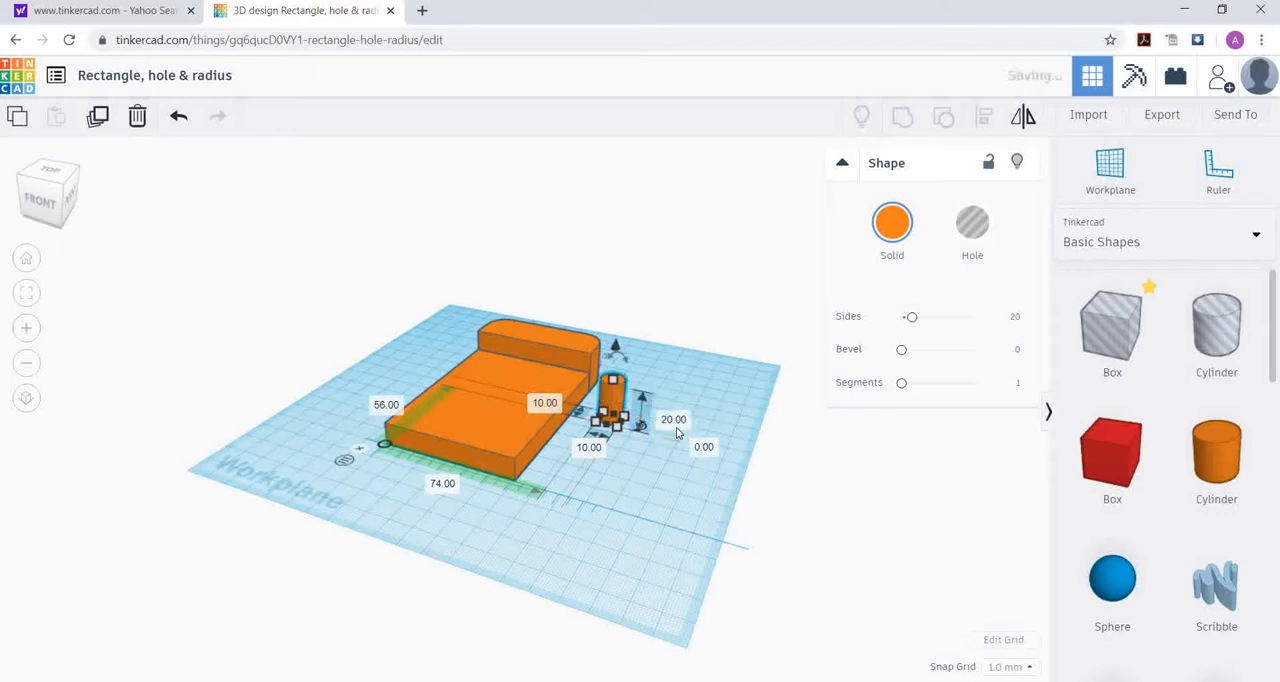
{"action": "left_click", "coordinate": [671, 373]}
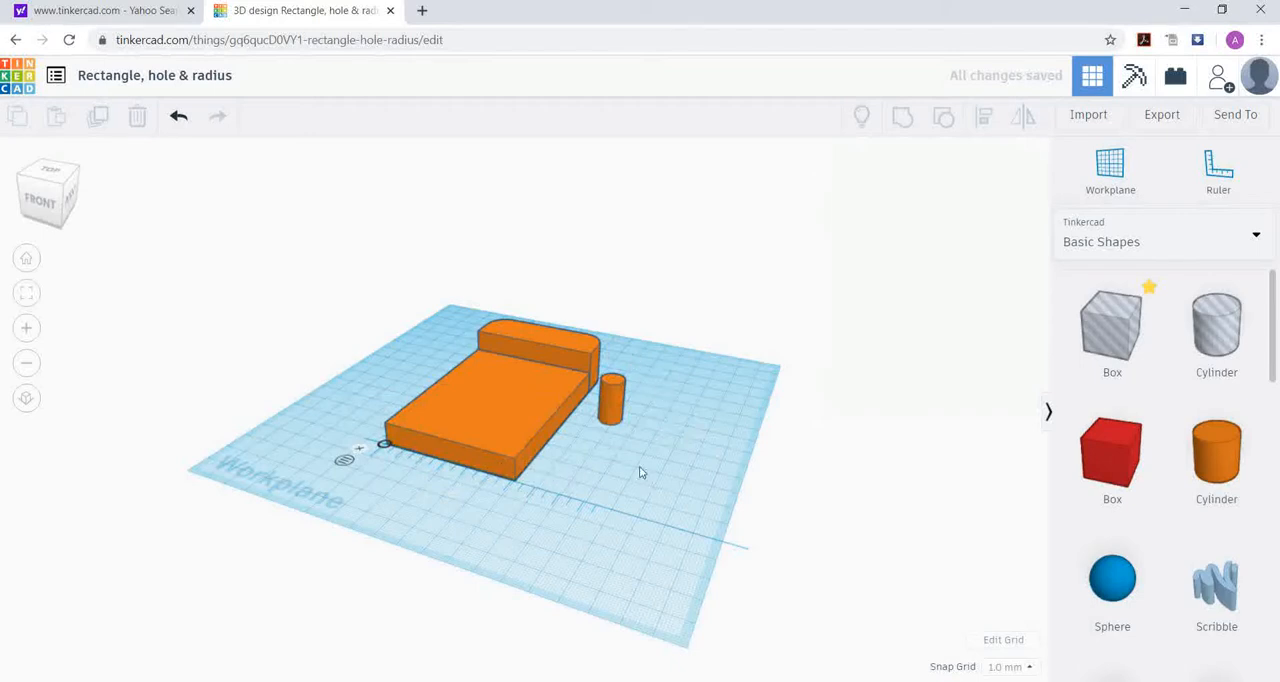
Step: Lower the cylinder until its base is 12 mm below the workplane
{"action": "right_click_drag", "start_coordinate": [615, 455], "coordinate": [711, 556]}
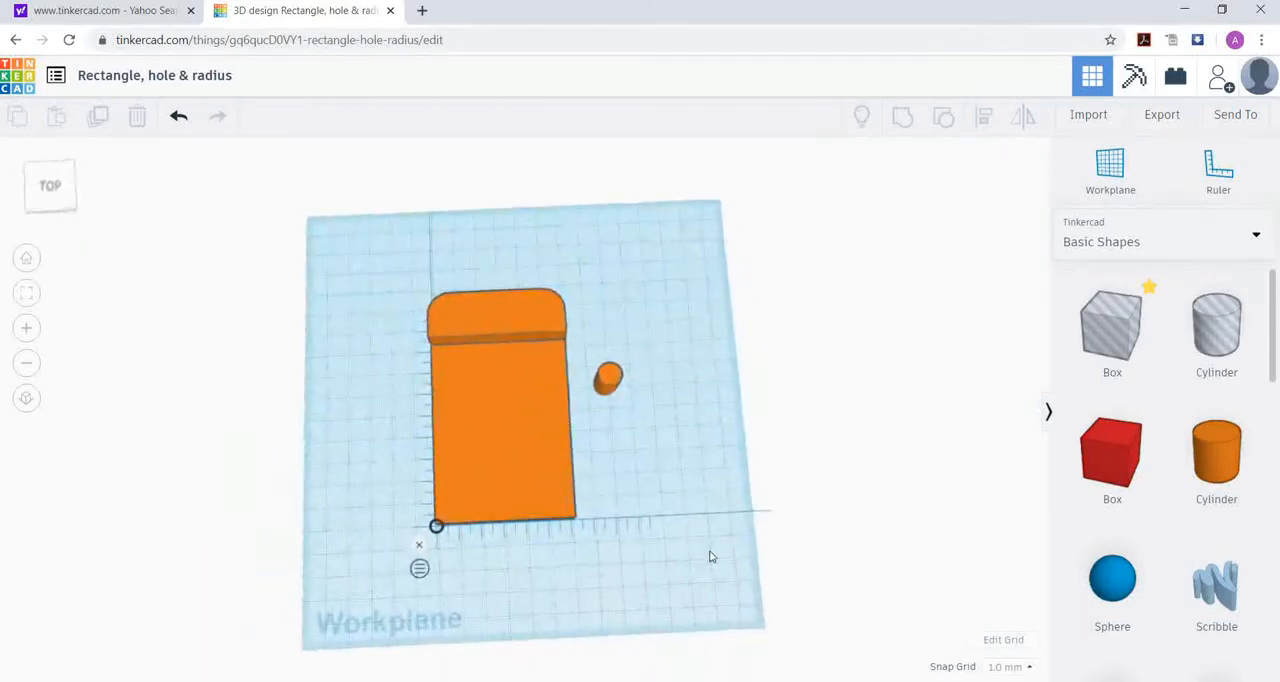
{"action": "left_click", "coordinate": [612, 383]}
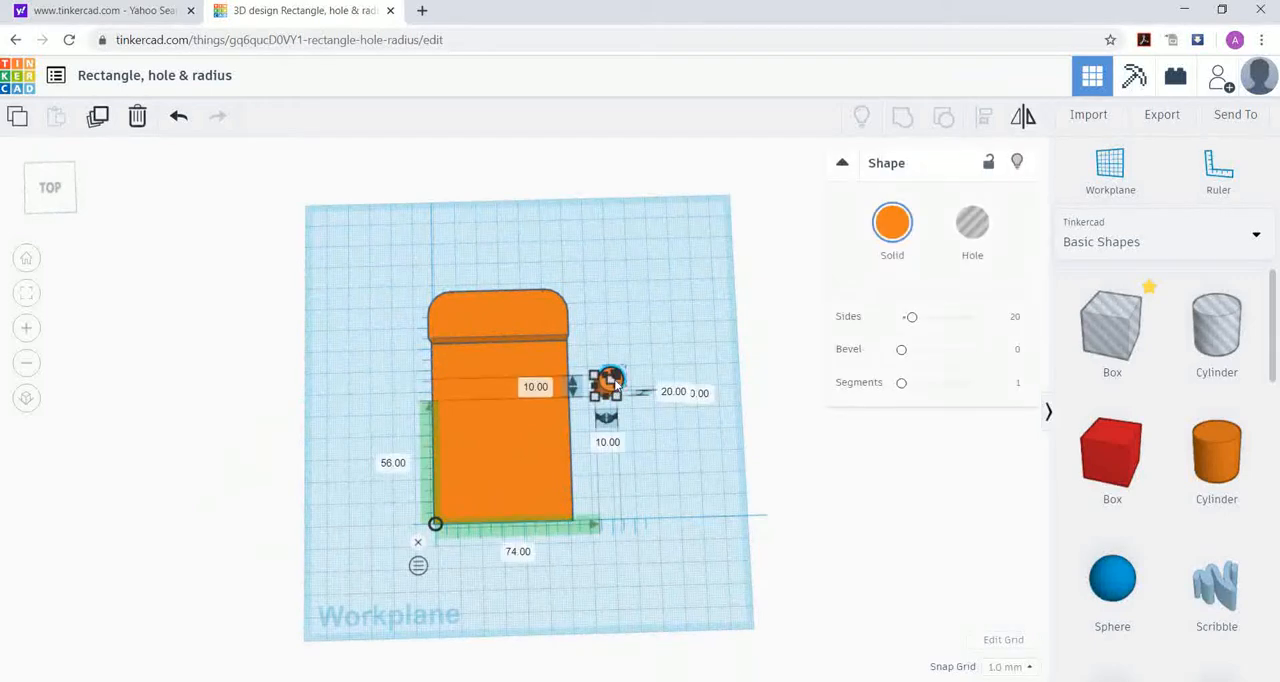
{"action": "mouse_move", "coordinate": [615, 376]}
{"action": "left_mouse_down"}
{"action": "mouse_move", "coordinate": [504, 358]}
{"action": "mouse_move", "coordinate": [573, 358]}
{"action": "mouse_move", "coordinate": [608, 379]}
{"action": "left_mouse_up"}
{"action": "right_click_drag", "start_coordinate": [660, 403], "coordinate": [671, 360]}
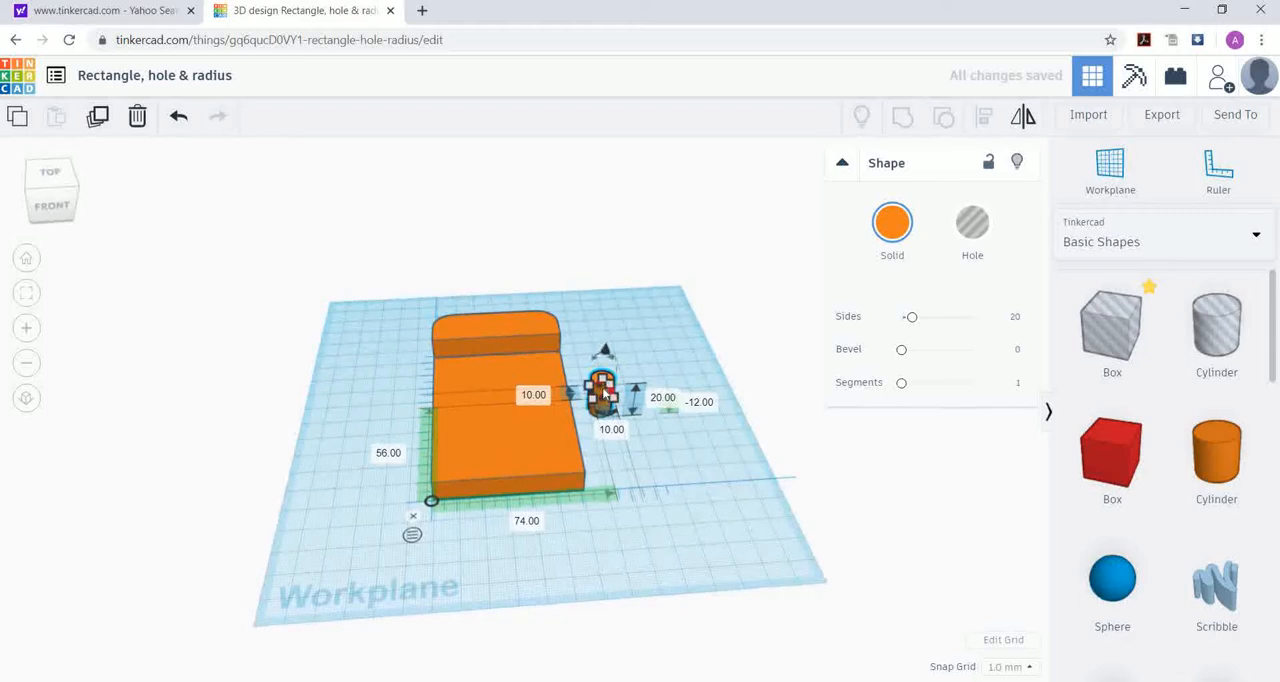
Step: Try to move the cylinder onto the flat plate, and undo the attempt
{"action": "left_click_drag", "start_coordinate": [602, 398], "coordinate": [546, 406]}
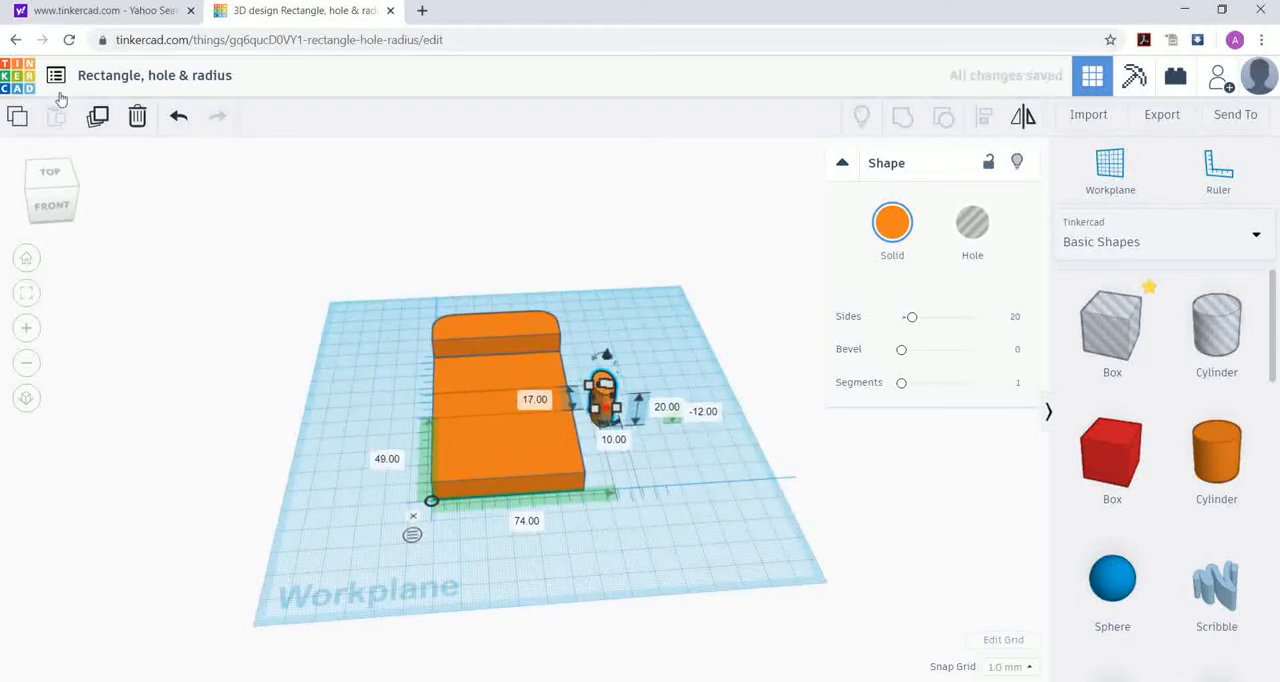
{"action": "left_click", "coordinate": [175, 118]}
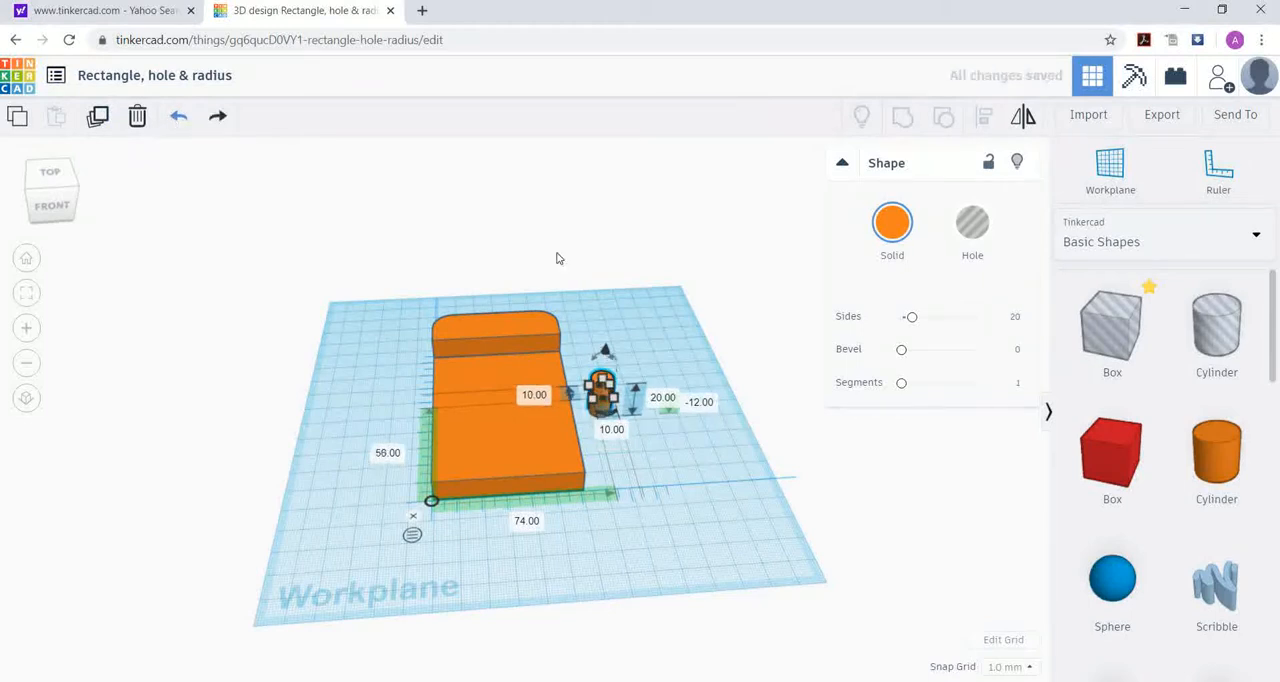
{"action": "left_click", "coordinate": [620, 383]}
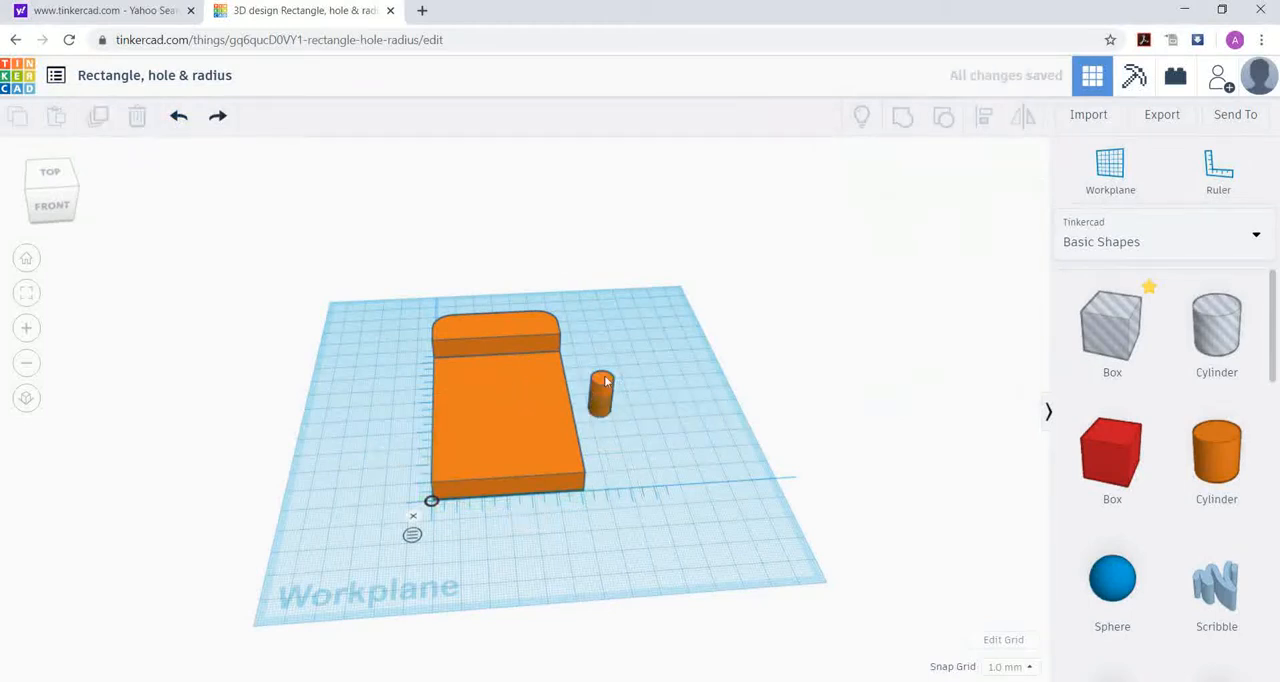
Step: Nudge the cylinder sideways into the flat plate until it is 37 mm from the ruler's origin, and deselect it
{"action": "left_click", "coordinate": [603, 385]}
{"action": "key", "text": "Left"}
{"action": "key", "text": "Left"}
{"action": "key", "text": "Left"}
{"action": "key", "text": "Left"}
{"action": "key", "text": "Left"}
{"action": "key", "text": "Left"}
{"action": "key", "text": "Left"}
{"action": "key", "text": "Left"}
{"action": "key", "text": "Left"}
{"action": "key", "text": "Left"}
{"action": "key", "text": "Left"}
{"action": "key", "text": "Left"}
{"action": "key", "text": "Left"}
{"action": "key", "text": "Left"}
{"action": "key", "text": "Left"}
{"action": "key", "text": "Left"}
{"action": "key", "text": "Left"}
{"action": "key", "text": "Left"}
{"action": "key", "text": "Left"}
{"action": "key", "text": "Left"}
{"action": "key", "text": "Left"}
{"action": "key", "text": "Left"}
{"action": "key", "text": "Left"}
{"action": "key", "text": "Left"}
{"action": "key", "text": "Left"}
{"action": "key", "text": "Left"}
{"action": "key", "text": "Left"}
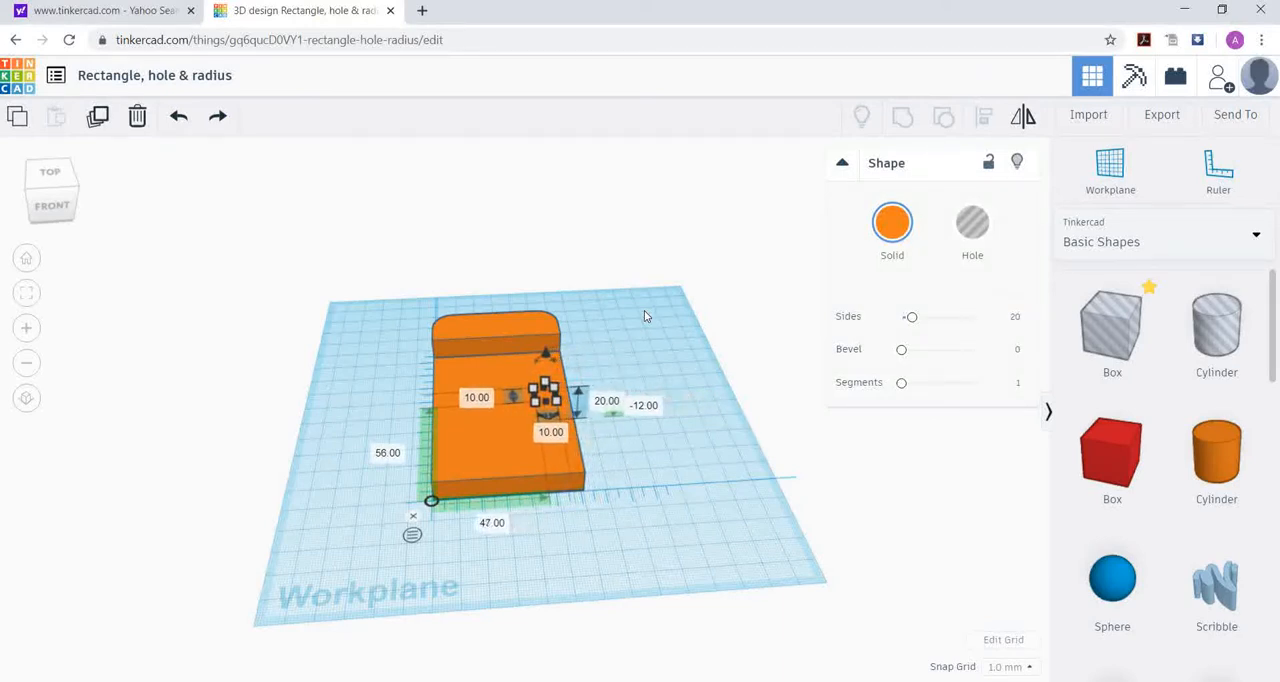
{"action": "key", "text": "Left"}
{"action": "key", "text": "Left"}
{"action": "key", "text": "Left"}
{"action": "key", "text": "Left"}
{"action": "key", "text": "Left"}
{"action": "key", "text": "Left"}
{"action": "key", "text": "Left"}
{"action": "key", "text": "Left"}
{"action": "key", "text": "Left"}
{"action": "key", "text": "Left"}
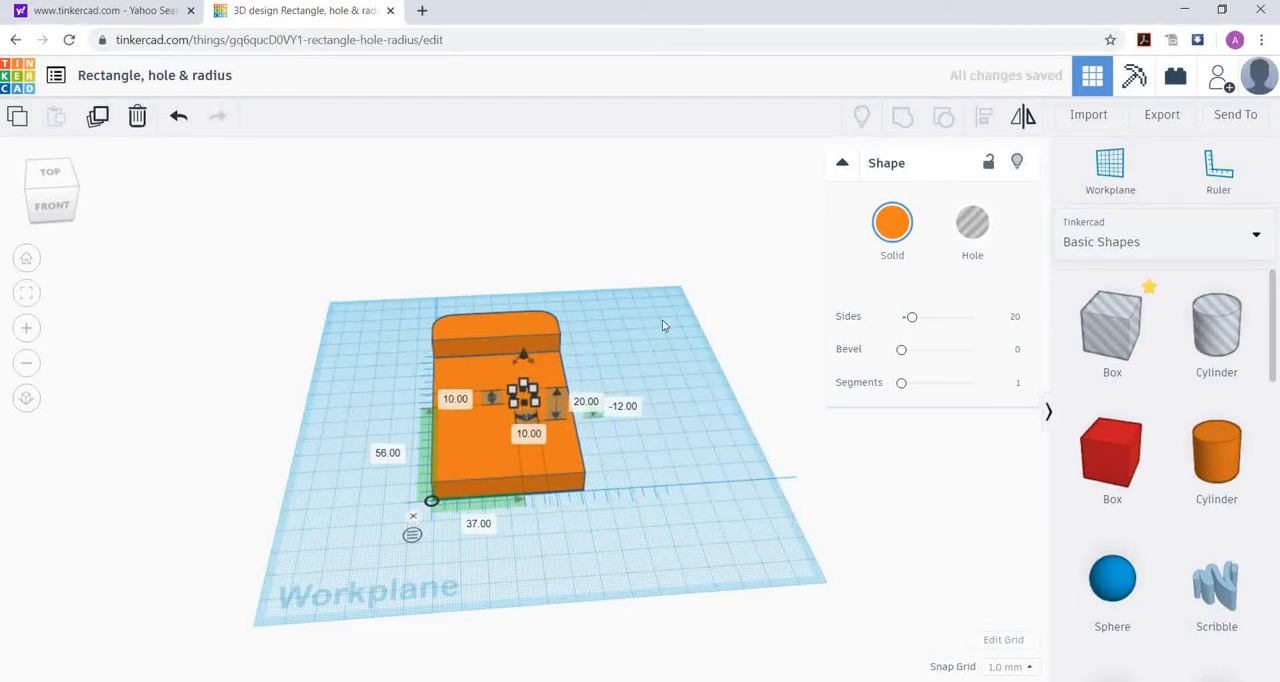
{"action": "left_click", "coordinate": [662, 325]}
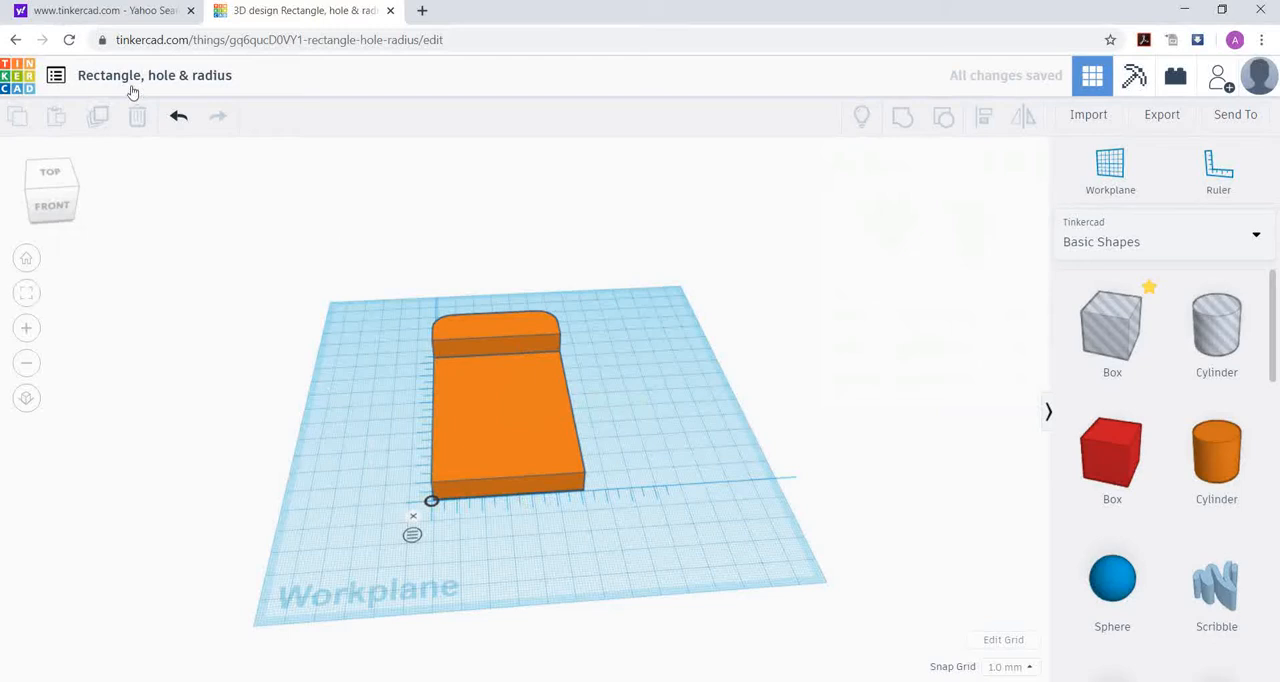
Step: Raise the cylinder through the plate until its base is 2 mm below the workplane, and deselect it
{"action": "right_click_drag", "start_coordinate": [641, 457], "coordinate": [654, 366]}
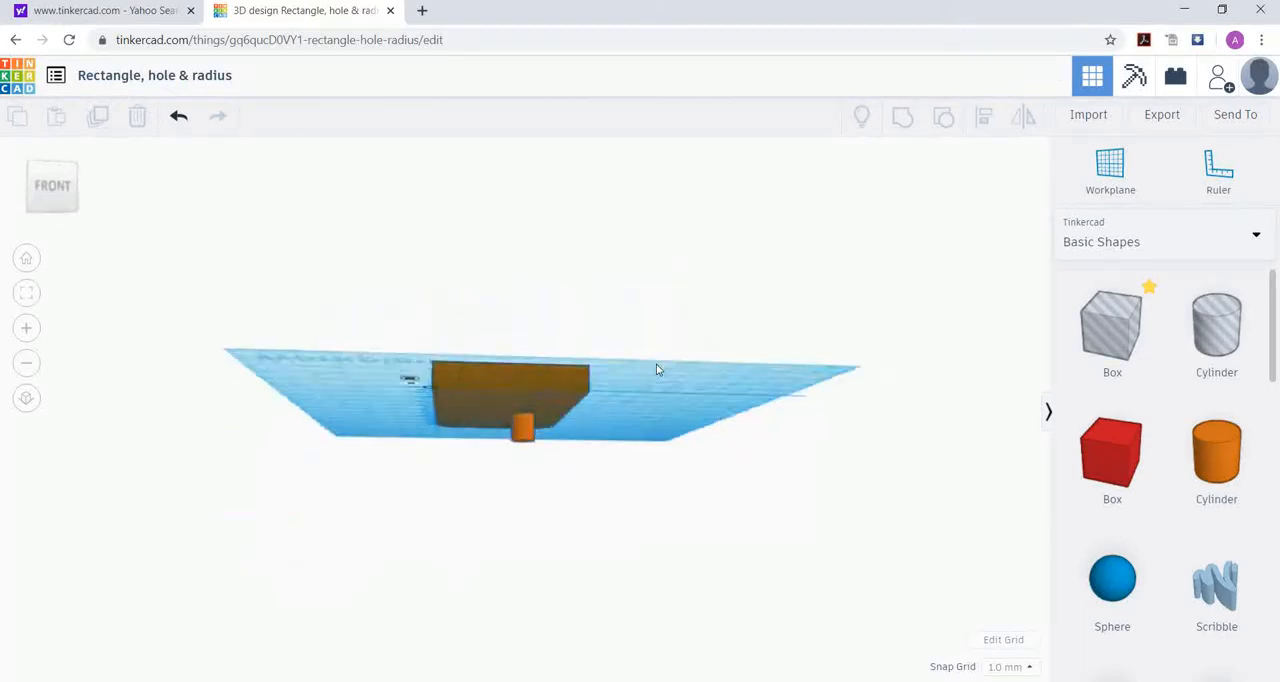
{"action": "left_click", "coordinate": [522, 444]}
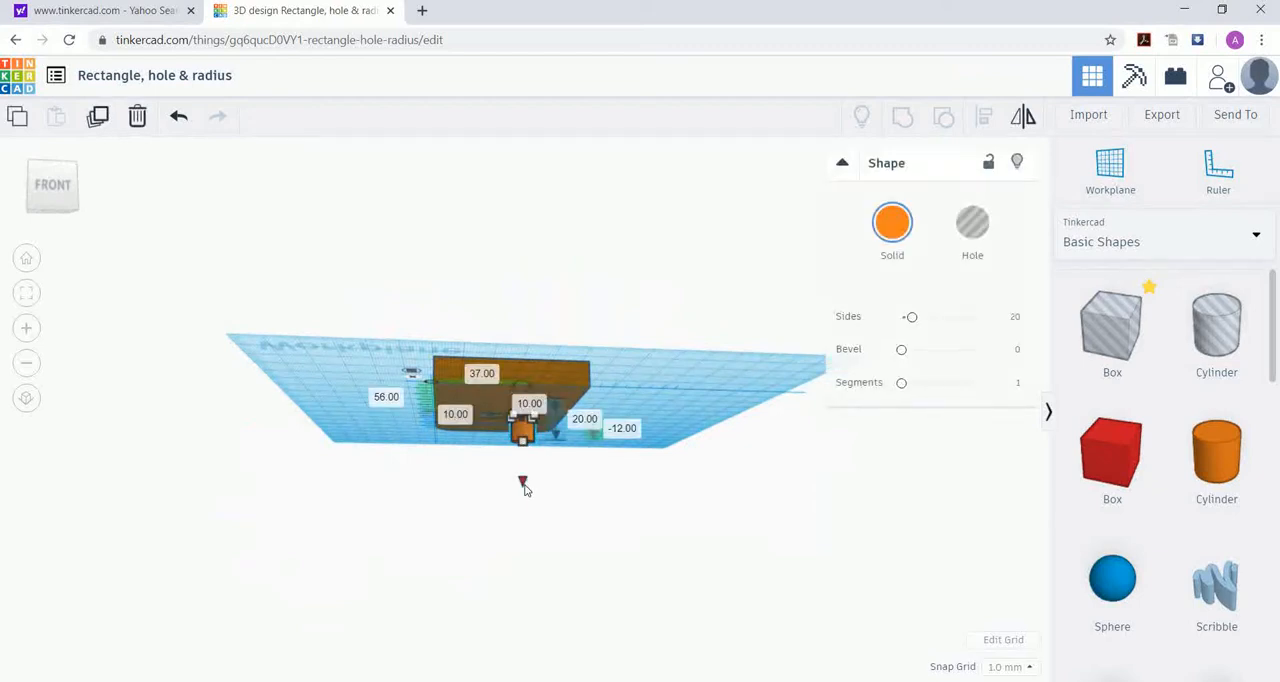
{"action": "left_click_drag", "start_coordinate": [522, 487], "coordinate": [522, 460]}
{"action": "right_click_drag", "start_coordinate": [645, 302], "coordinate": [605, 450]}
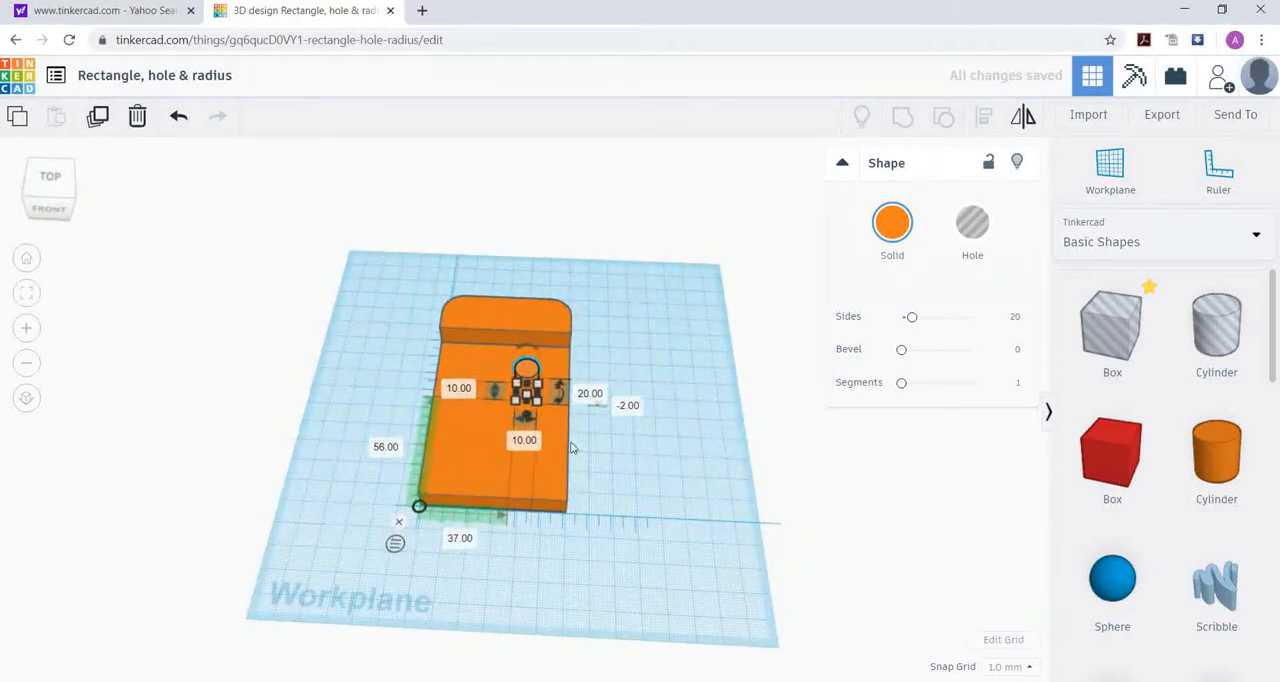
{"action": "left_click", "coordinate": [589, 466]}
Step: Nudge the cylinder sideways to 25 mm from the plate's left edge so it is centred across the width
{"action": "left_click", "coordinate": [526, 374]}
{"action": "key", "text": "Left"}
{"action": "key", "text": "Left"}
{"action": "key", "text": "Left"}
{"action": "key", "text": "Left"}
{"action": "key", "text": "Left"}
{"action": "key", "text": "Left"}
{"action": "key", "text": "Left"}
{"action": "key", "text": "Left"}
{"action": "key", "text": "Left"}
{"action": "key", "text": "Left"}
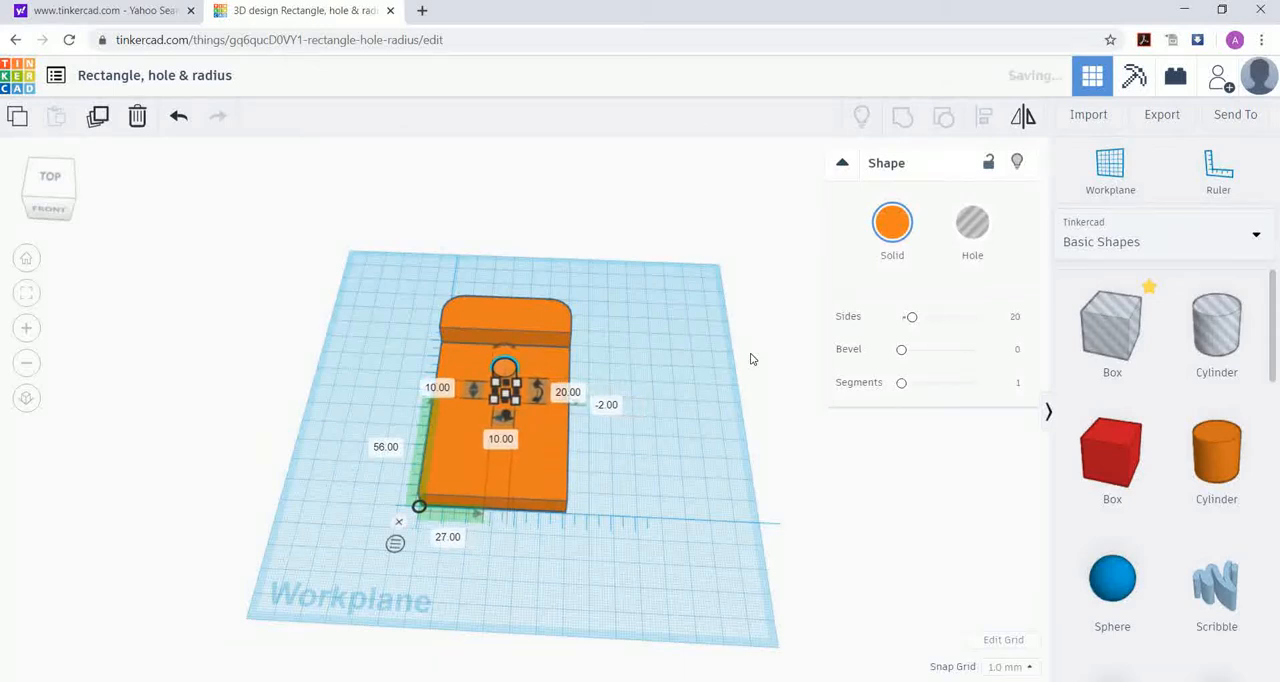
{"action": "key", "text": "Left"}
{"action": "key", "text": "Left"}
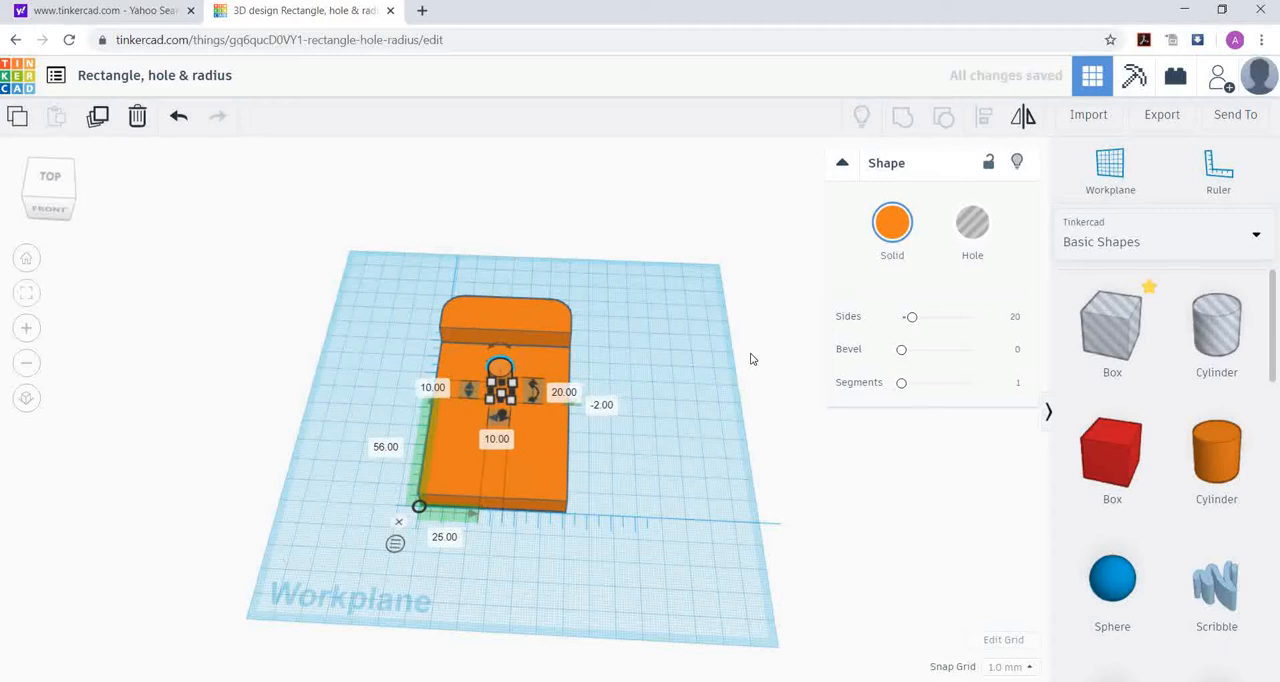
Step: Set the cylinder's distance from the plate's front edge to 55 mm and deselect it
{"action": "left_click", "coordinate": [387, 449]}
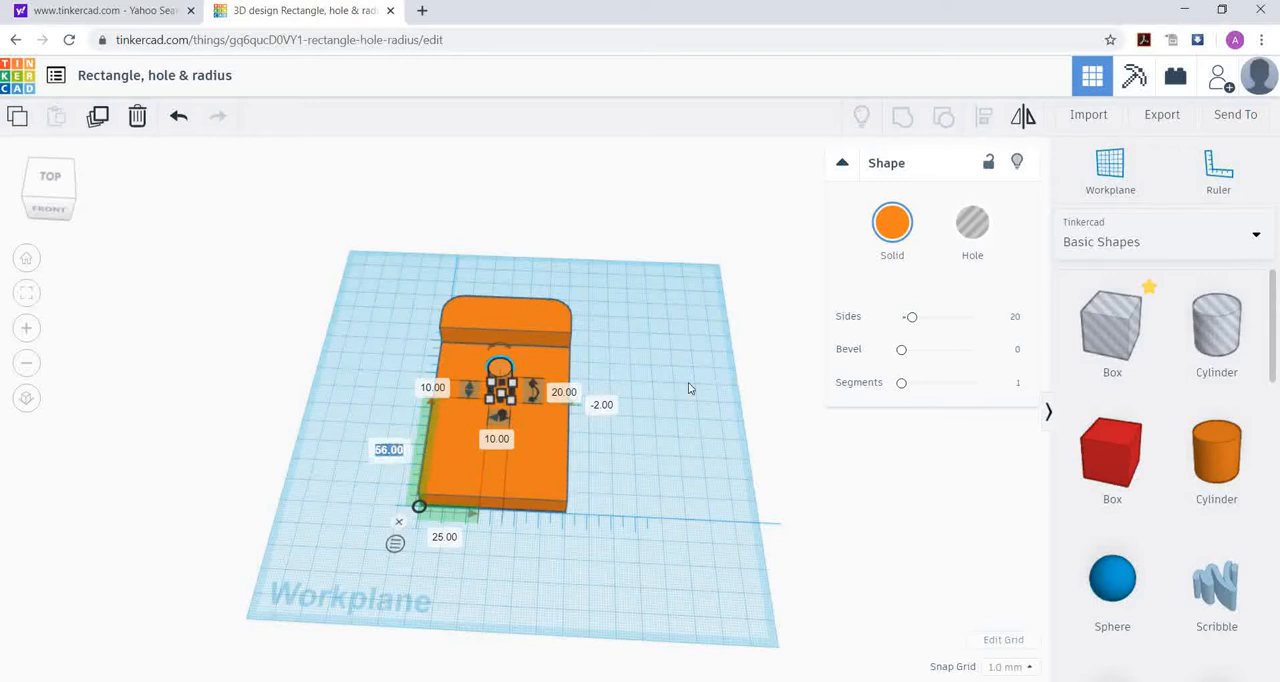
{"action": "type", "text": "55"}
{"action": "key", "text": "Return"}
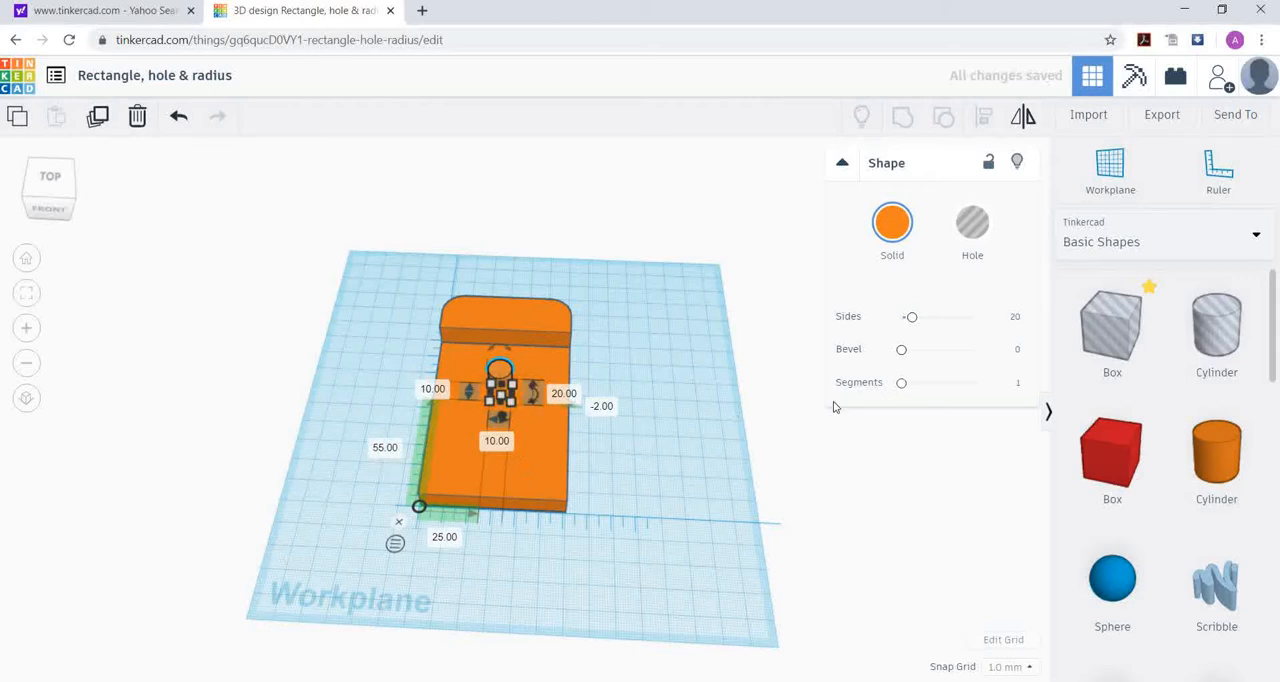
{"action": "left_click", "coordinate": [646, 419]}
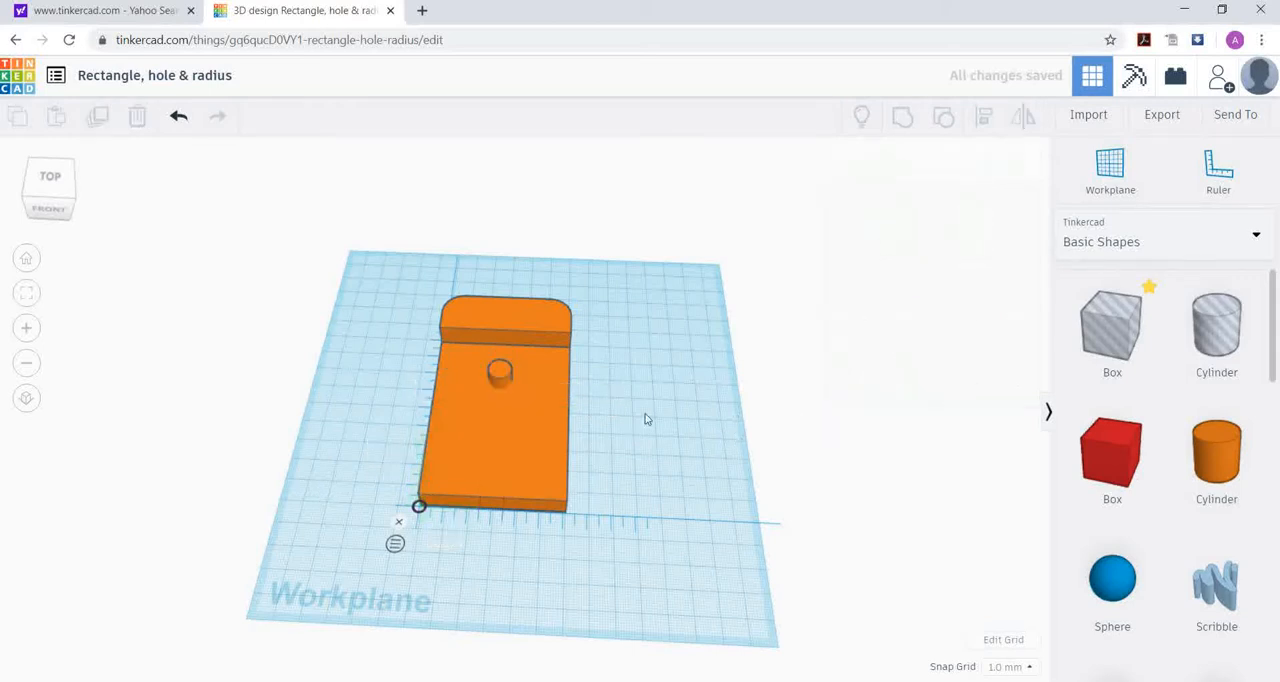
Step: Duplicate the cylinder in the plate and nudge the copy forward to 35 mm from the front edge, leaving it deselected
{"action": "left_click", "coordinate": [502, 374]}
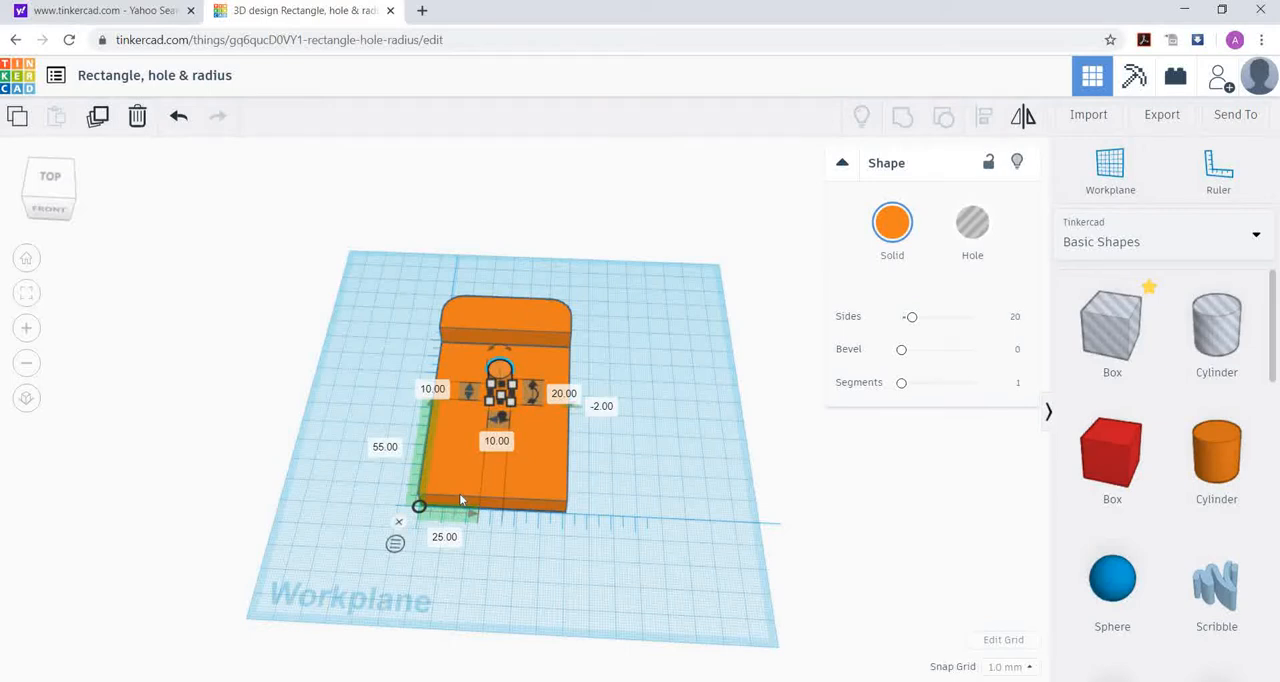
{"action": "left_click", "coordinate": [612, 414]}
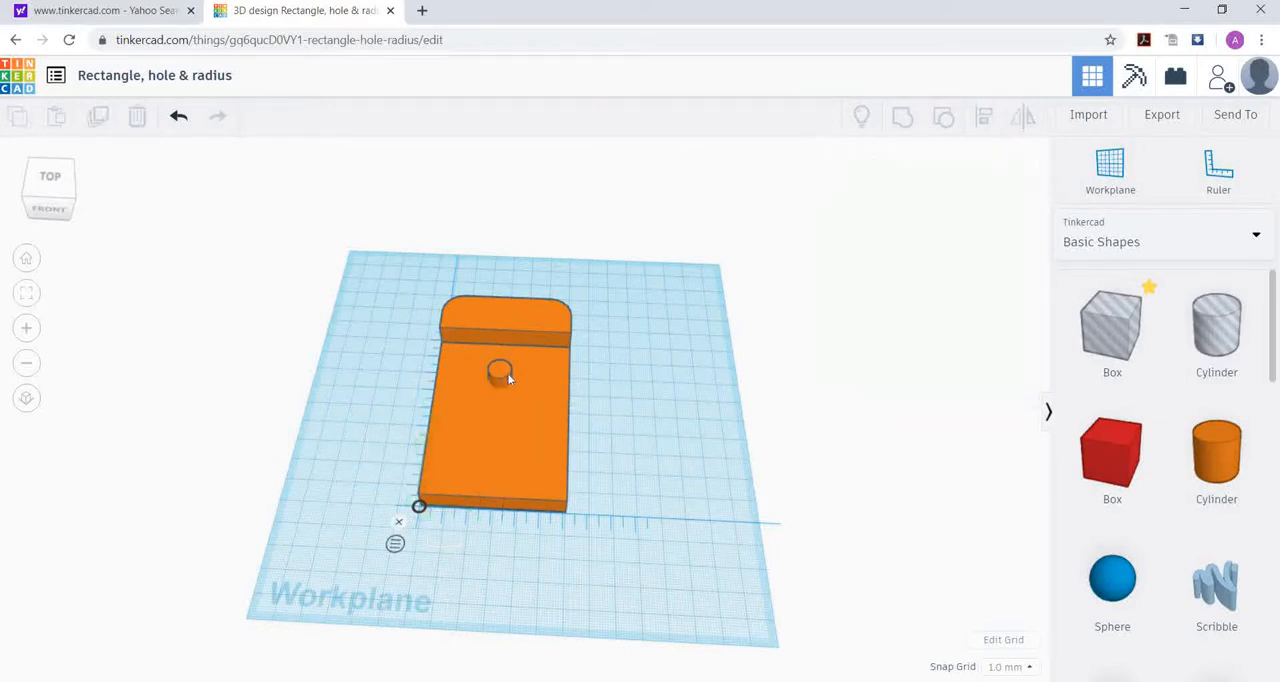
{"action": "left_click", "coordinate": [501, 372]}
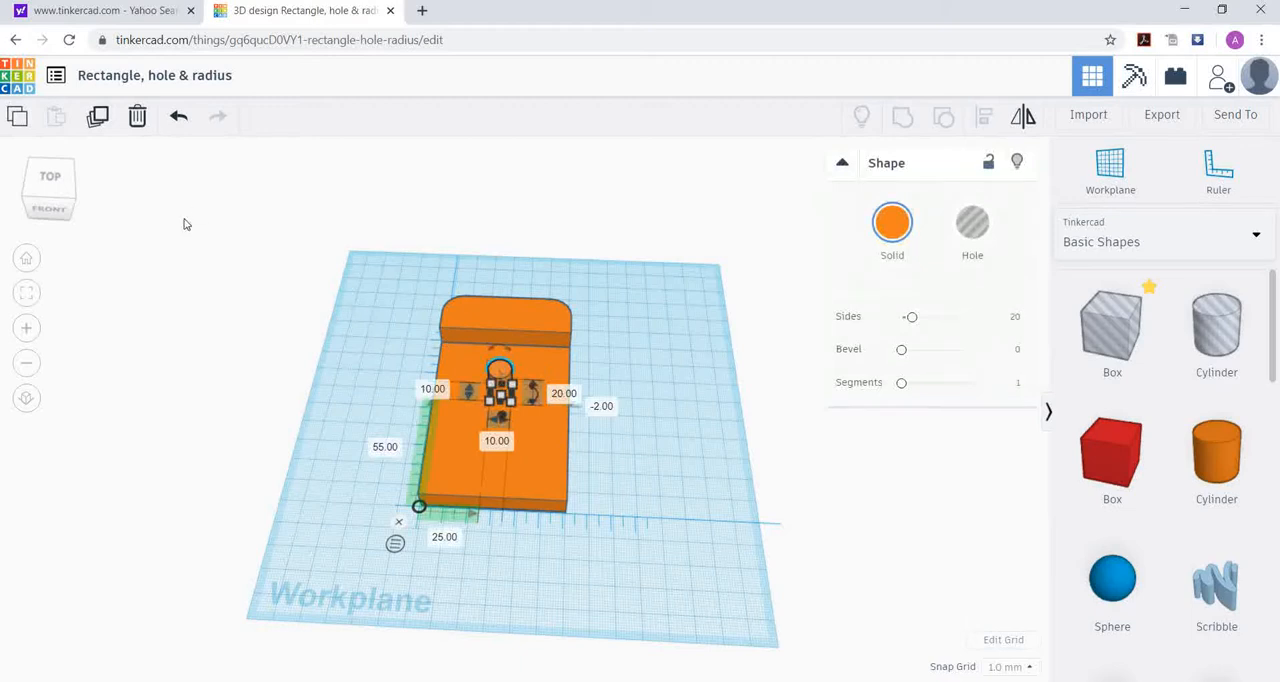
{"action": "left_click", "coordinate": [97, 117]}
{"action": "key", "text": "Down"}
{"action": "key", "text": "Down"}
{"action": "key", "text": "Down"}
{"action": "key", "text": "Down"}
{"action": "key", "text": "Down"}
{"action": "key", "text": "Down"}
{"action": "key", "text": "Down"}
{"action": "key", "text": "Down"}
{"action": "key", "text": "Down"}
{"action": "key", "text": "Down"}
{"action": "key", "text": "Down"}
{"action": "key", "text": "Down"}
{"action": "key", "text": "Down"}
{"action": "key", "text": "Down"}
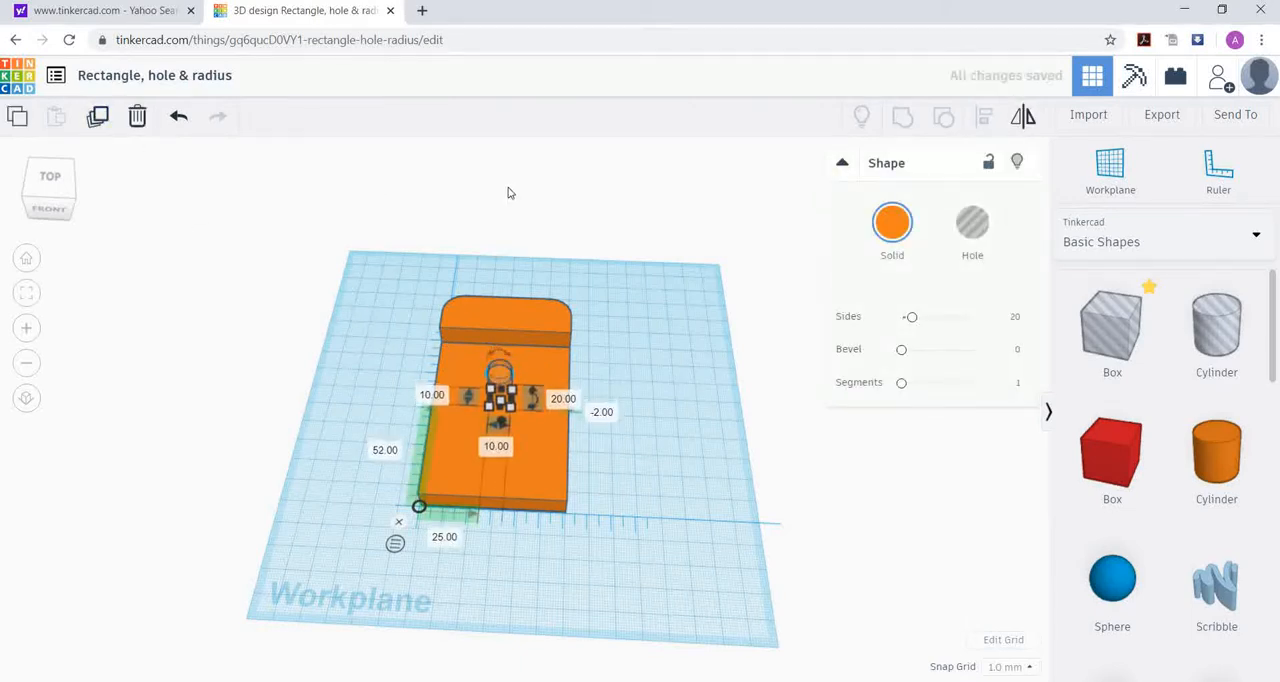
{"action": "key", "text": "Down"}
{"action": "key", "text": "Down"}
{"action": "key", "text": "Down"}
{"action": "key", "text": "Down"}
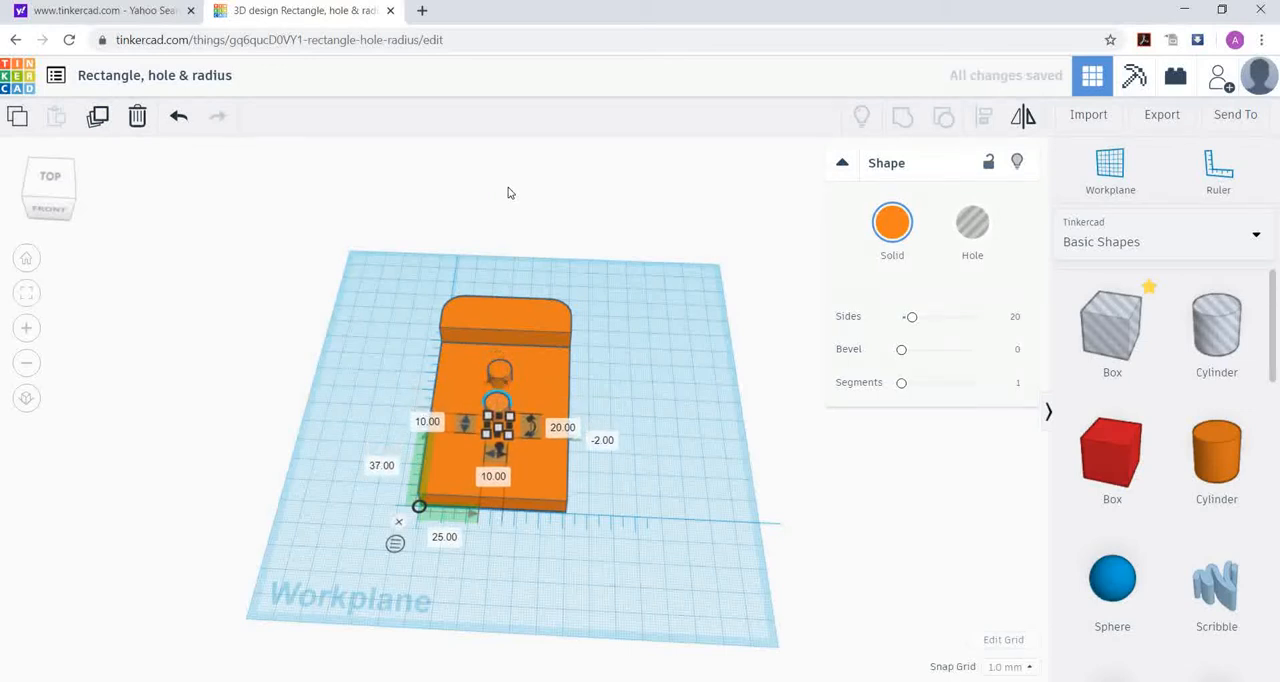
{"action": "key", "text": "Down"}
{"action": "key", "text": "Down"}
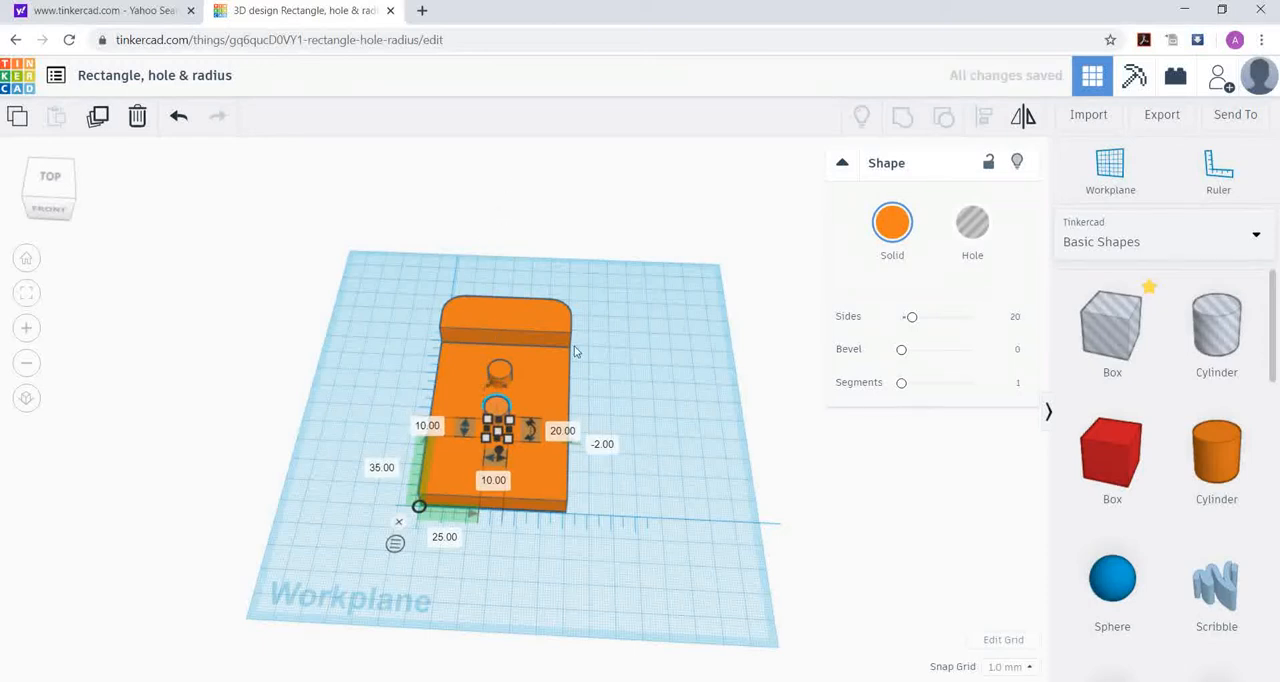
{"action": "left_click", "coordinate": [655, 362]}
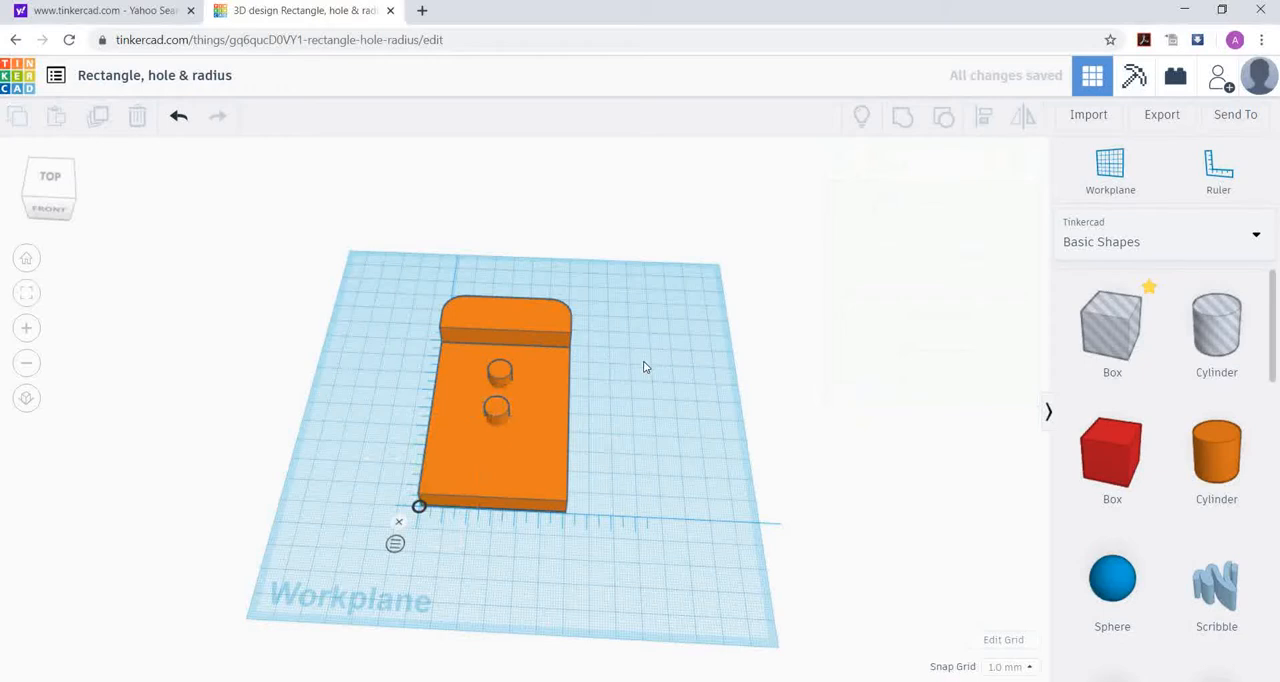
{"action": "left_click", "coordinate": [498, 415]}
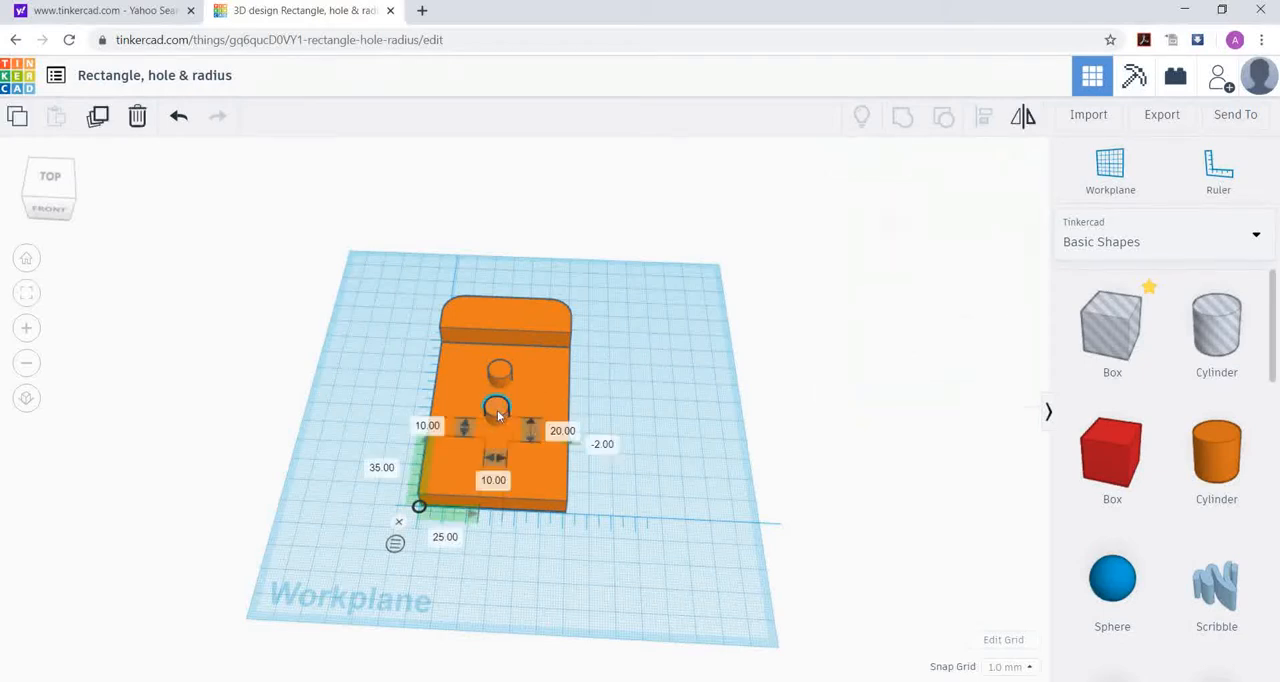
{"action": "left_click", "coordinate": [680, 401]}
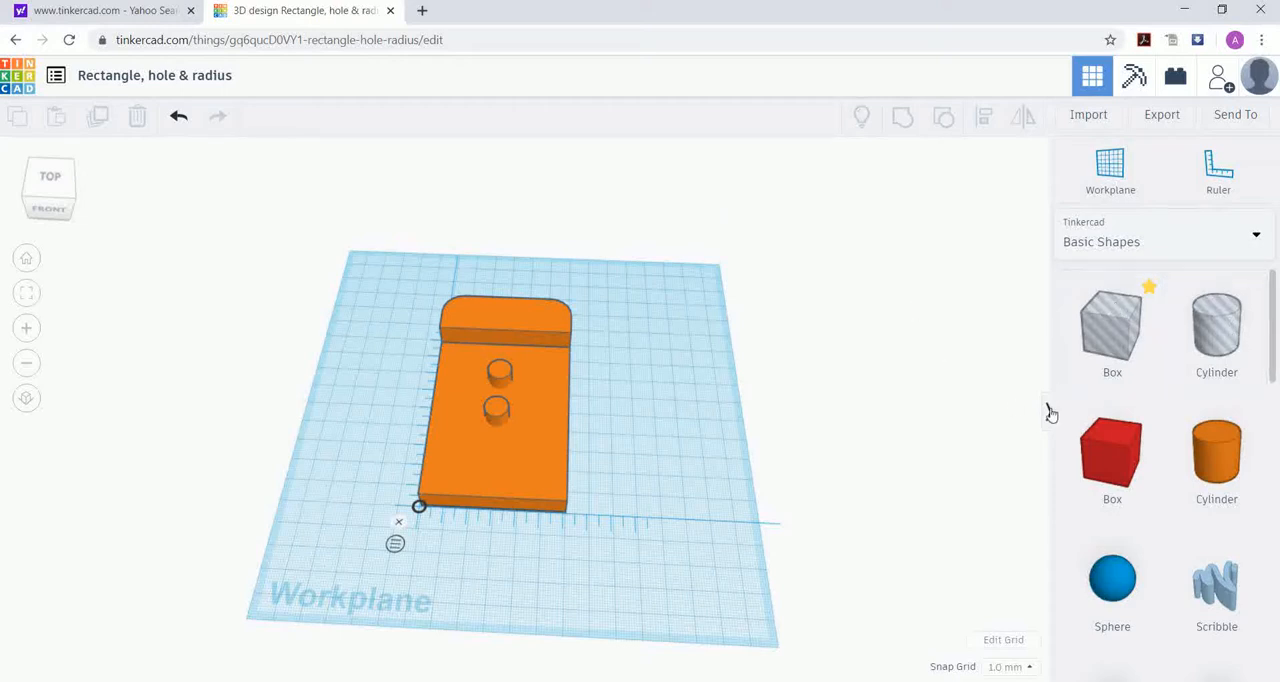
Step: Turn both cylinders in the plate into holes and deselect them
{"action": "left_click", "coordinate": [502, 376]}
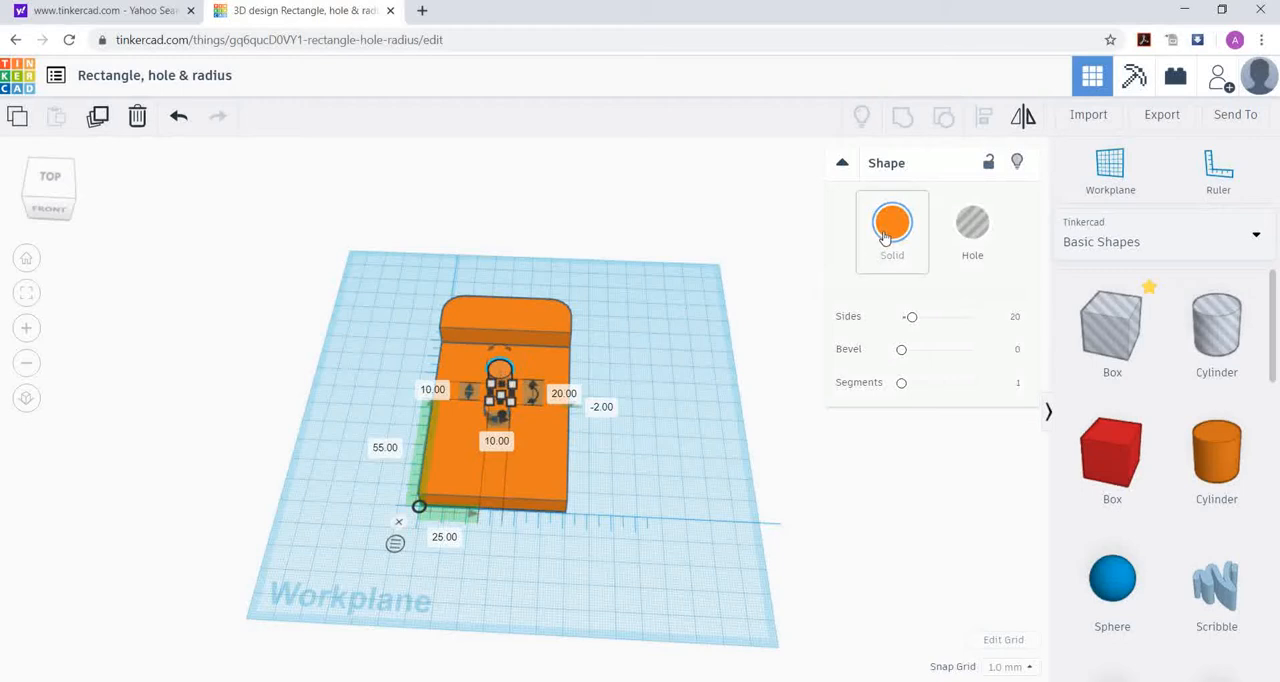
{"action": "left_click", "coordinate": [983, 229]}
{"action": "left_click", "coordinate": [709, 334]}
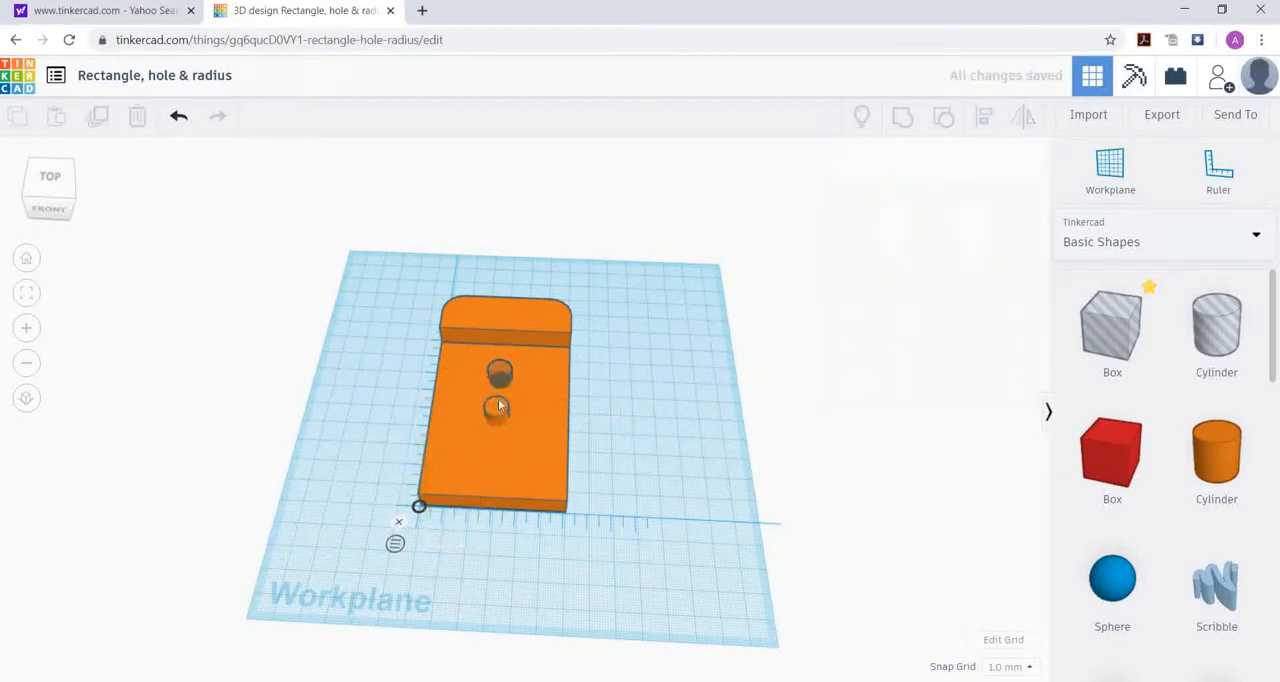
{"action": "left_click", "coordinate": [493, 412]}
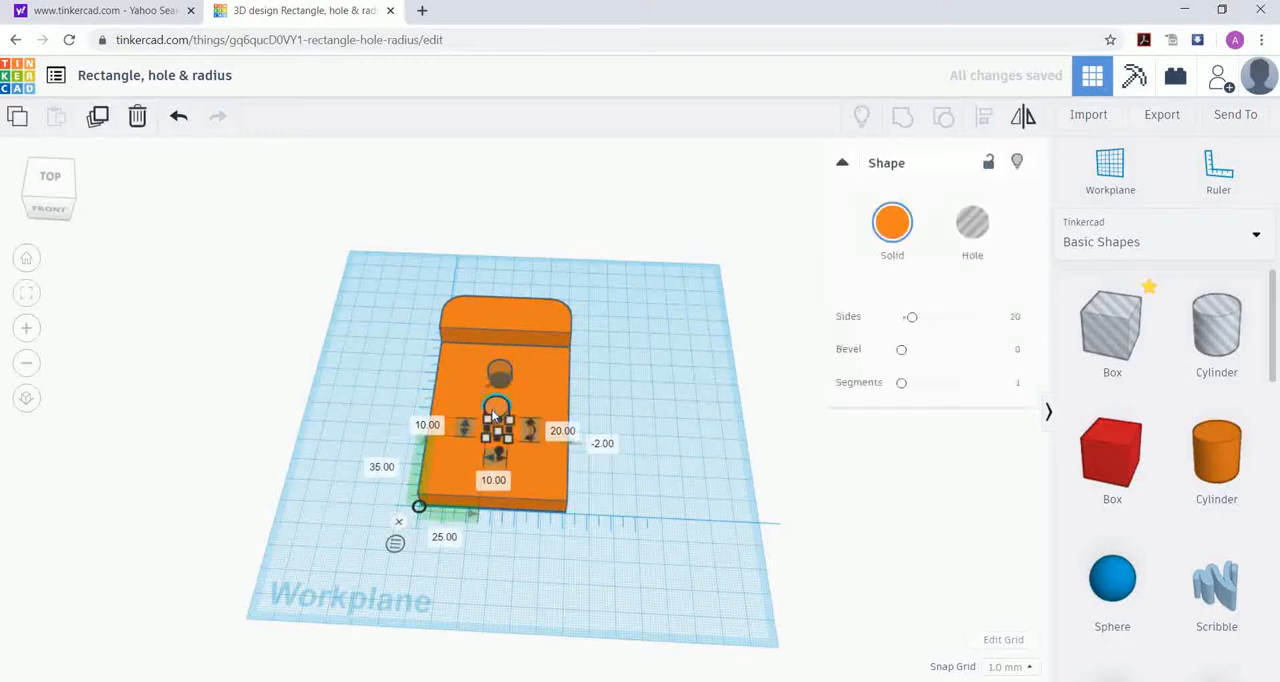
{"action": "left_click", "coordinate": [975, 233]}
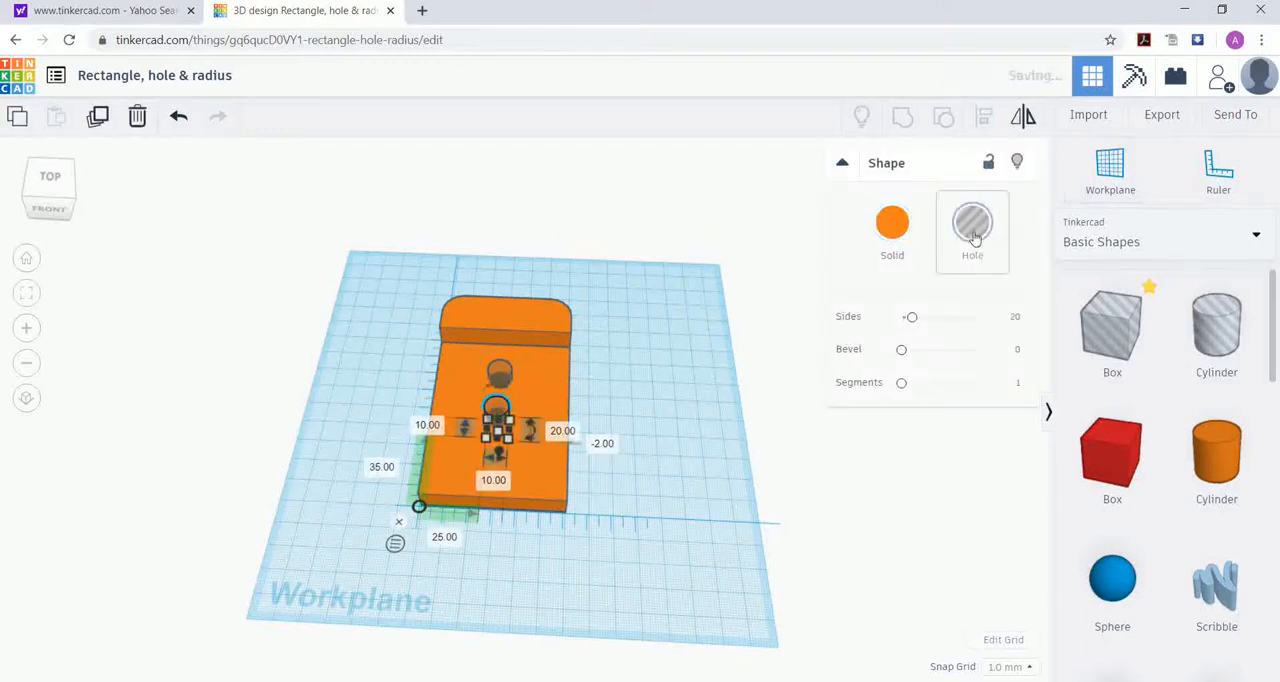
{"action": "left_click", "coordinate": [703, 329]}
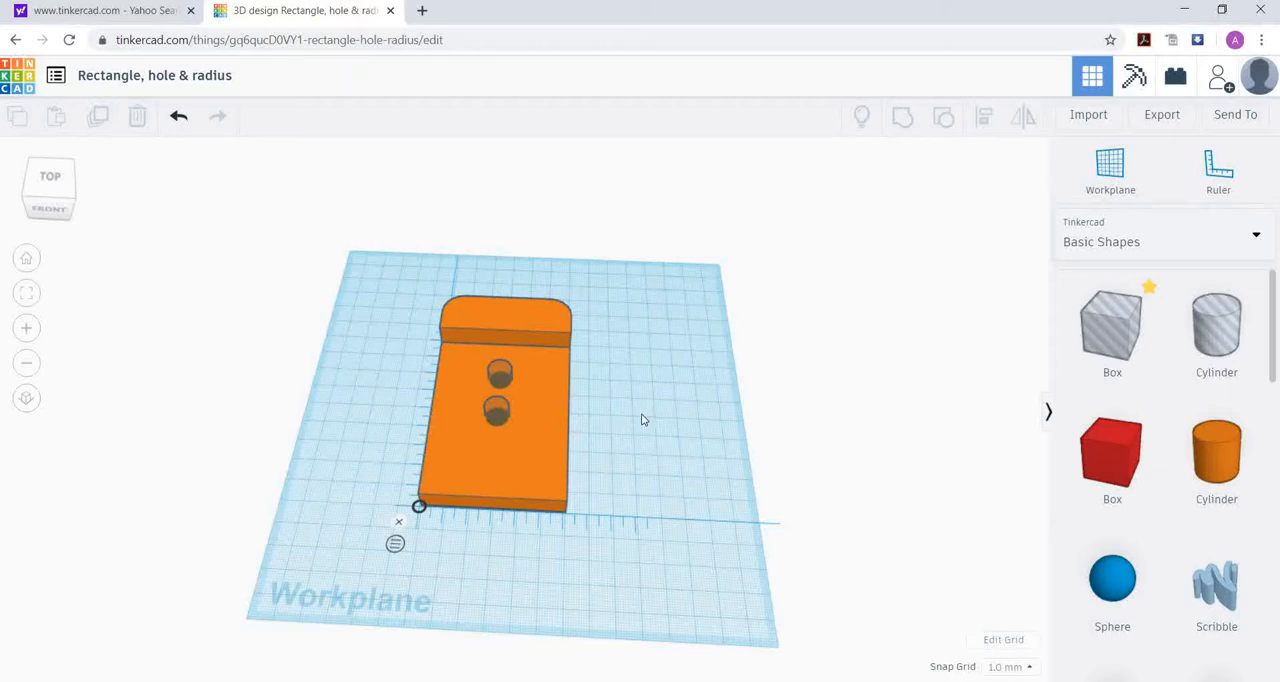
Step: Group the orange solid with both hole cylinders to cut two holes through the plate, and inspect the part
{"action": "left_click", "coordinate": [554, 480]}
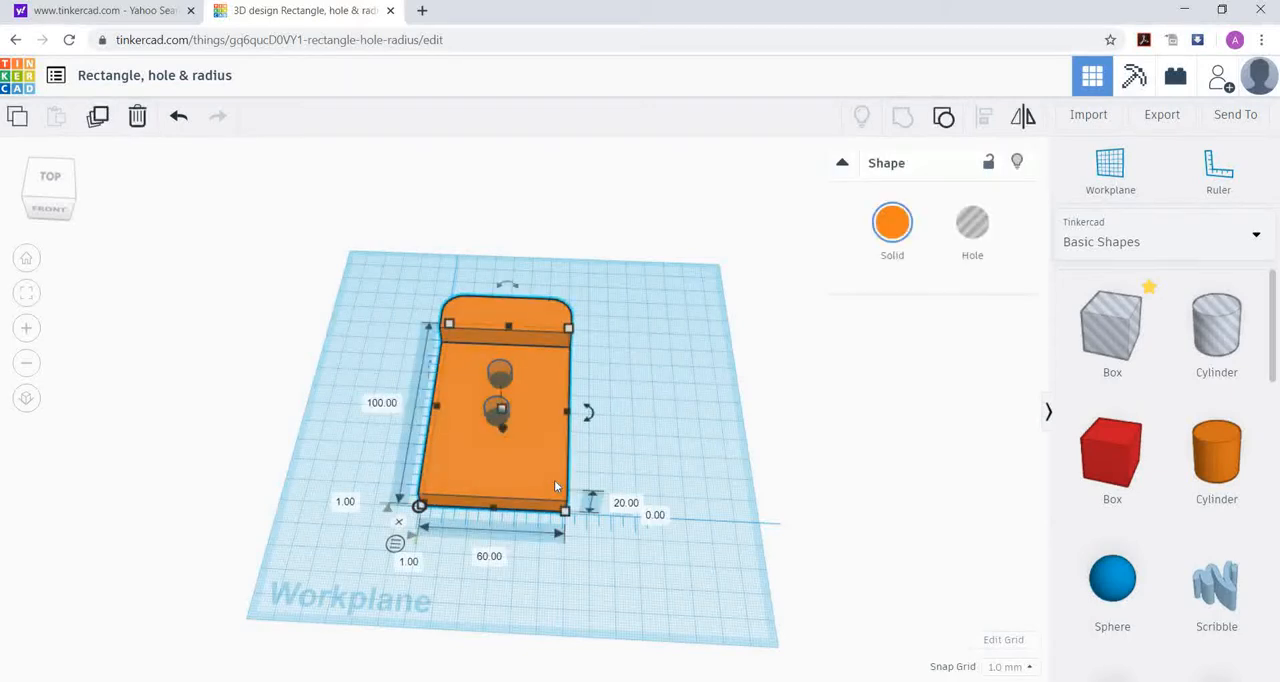
{"action": "left_click", "coordinate": [492, 410], "text": "shift"}
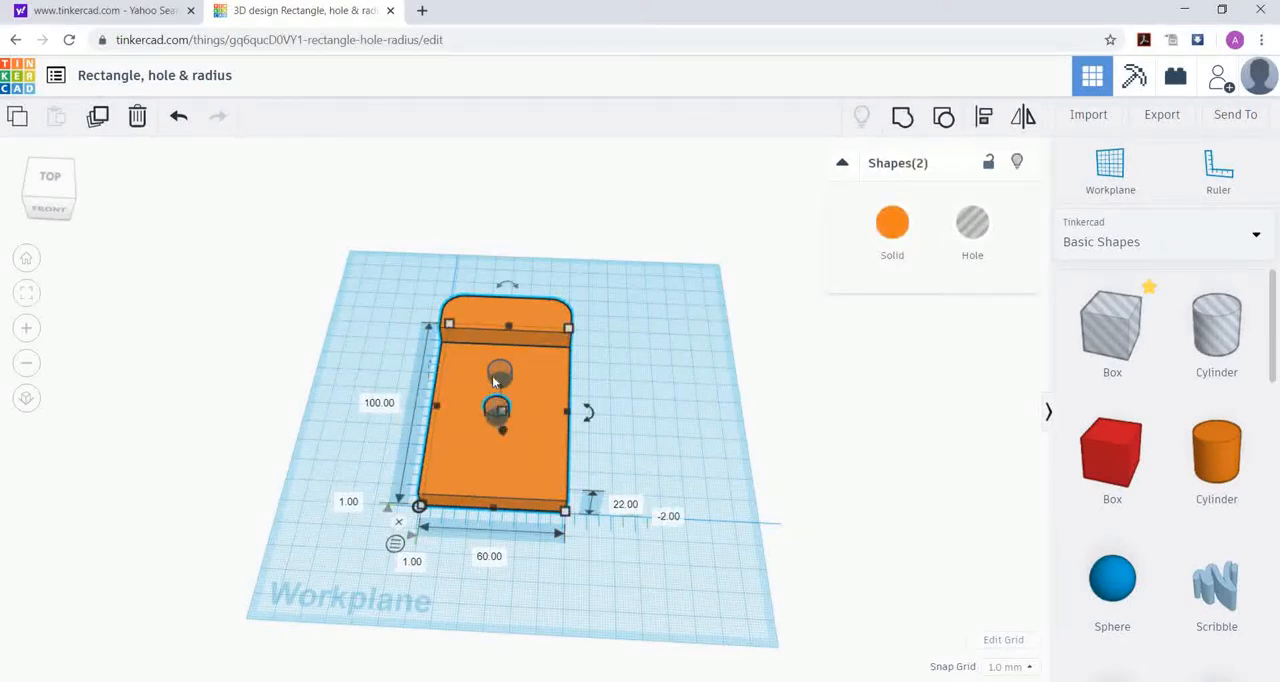
{"action": "left_click", "coordinate": [500, 372], "text": "shift"}
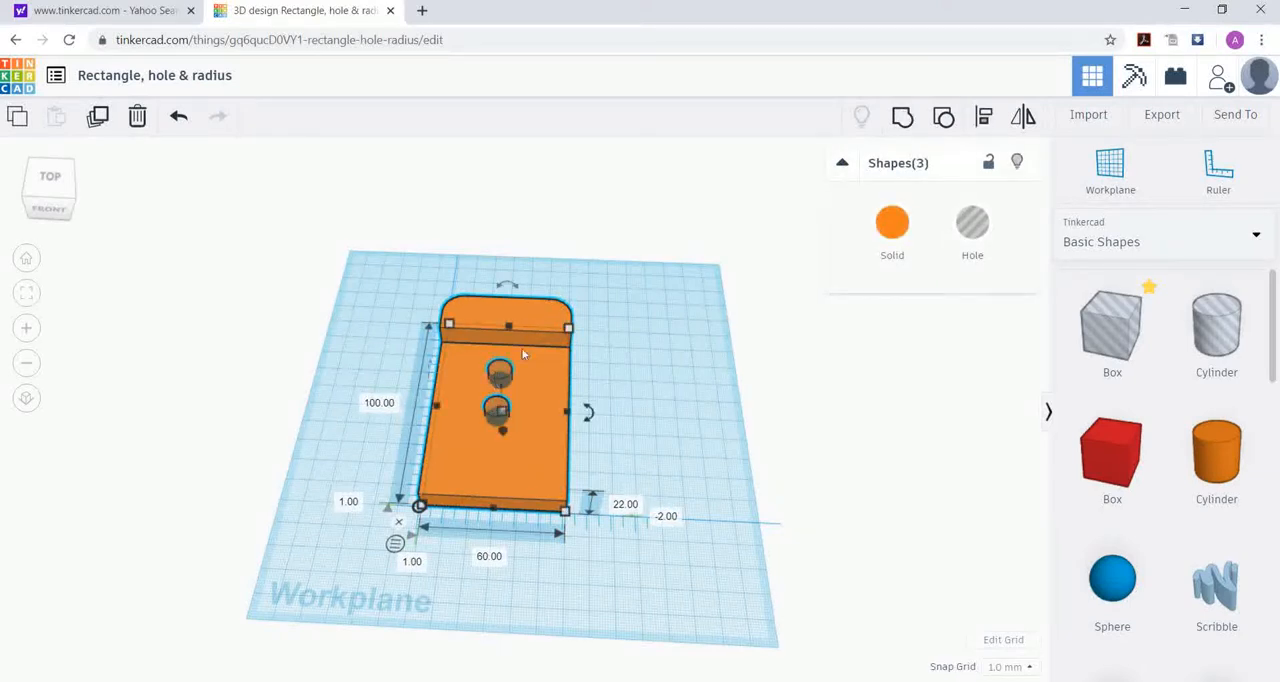
{"action": "left_click", "coordinate": [903, 118]}
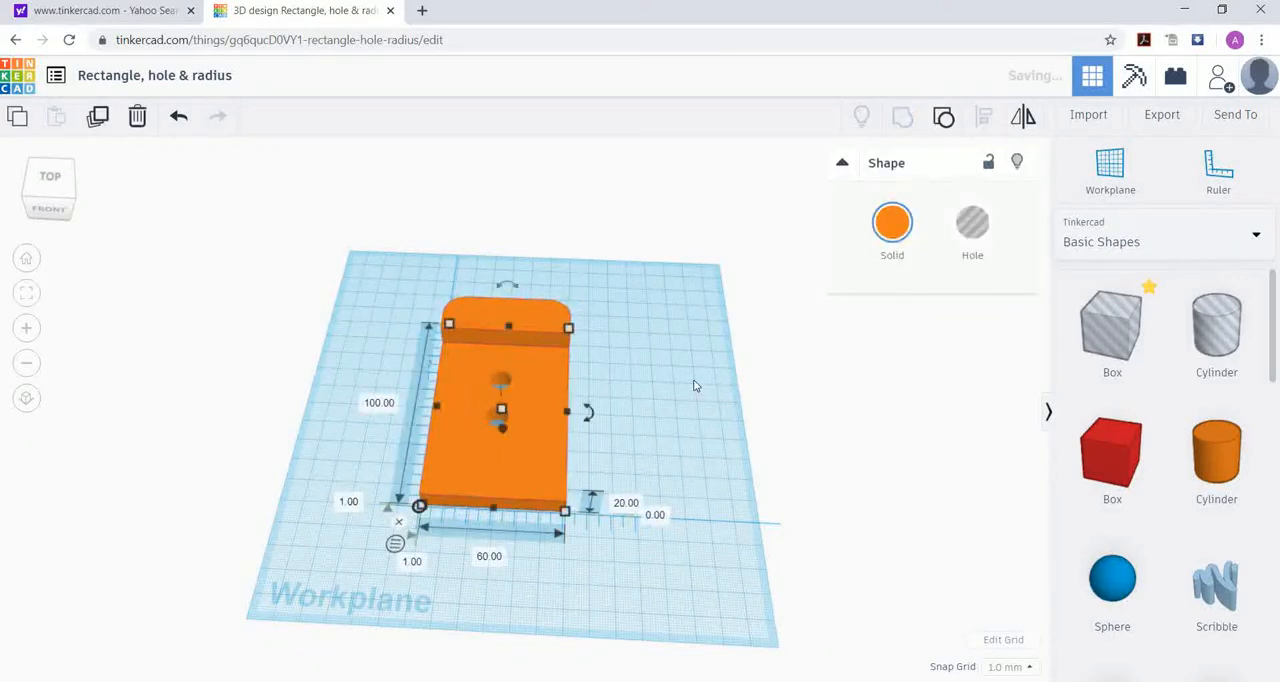
{"action": "scroll", "coordinate": [680, 404], "scroll_direction": "up", "scroll_amount": 5}
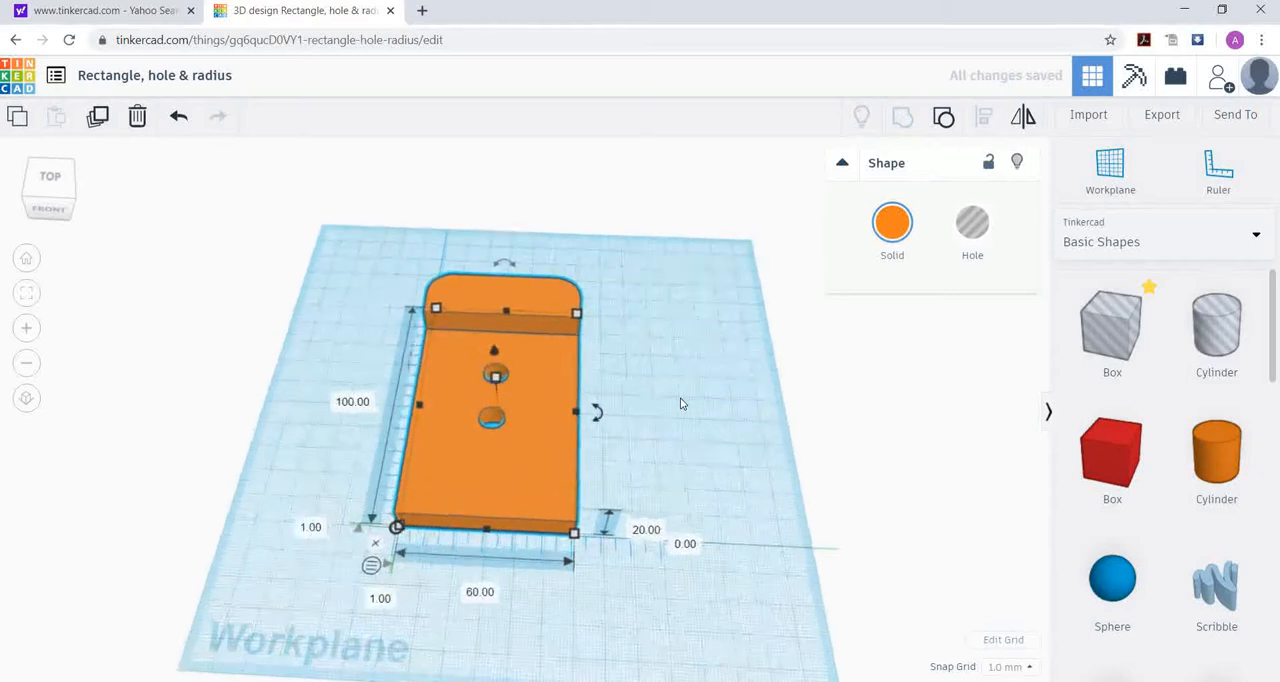
{"action": "right_click_drag", "start_coordinate": [662, 546], "coordinate": [663, 583]}
{"action": "right_click_drag", "start_coordinate": [601, 539], "coordinate": [452, 458]}
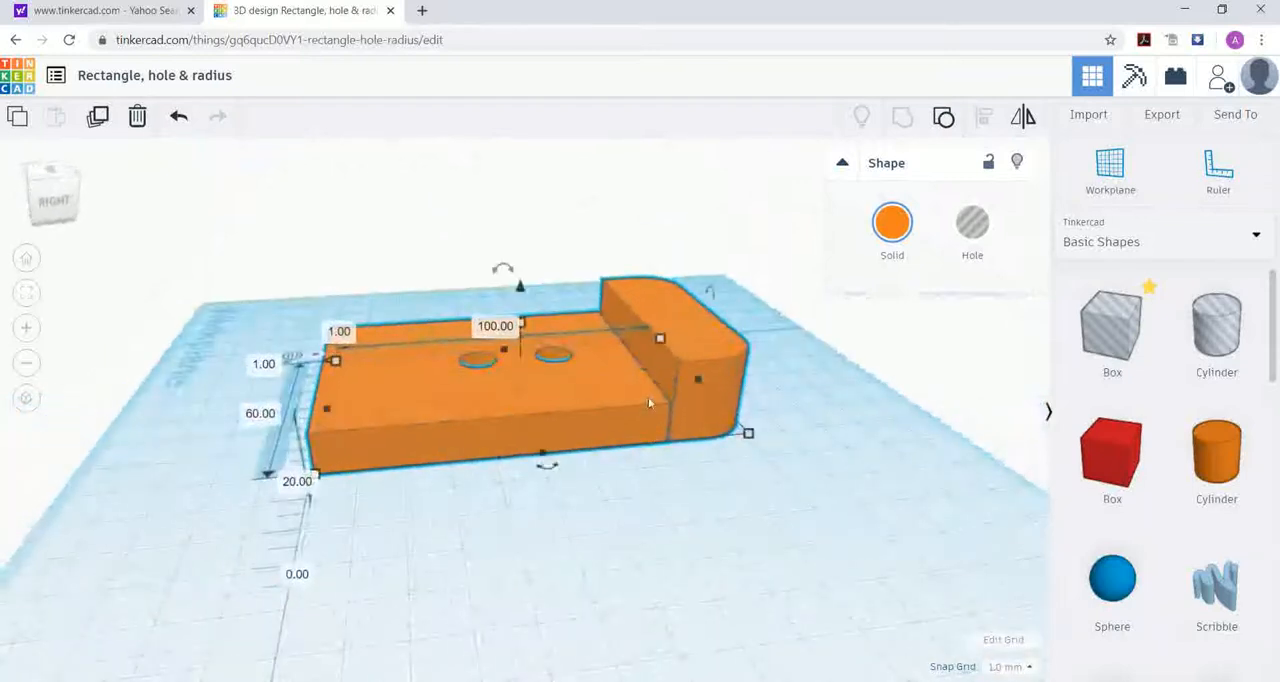
{"action": "right_click_drag", "start_coordinate": [803, 431], "coordinate": [727, 438]}
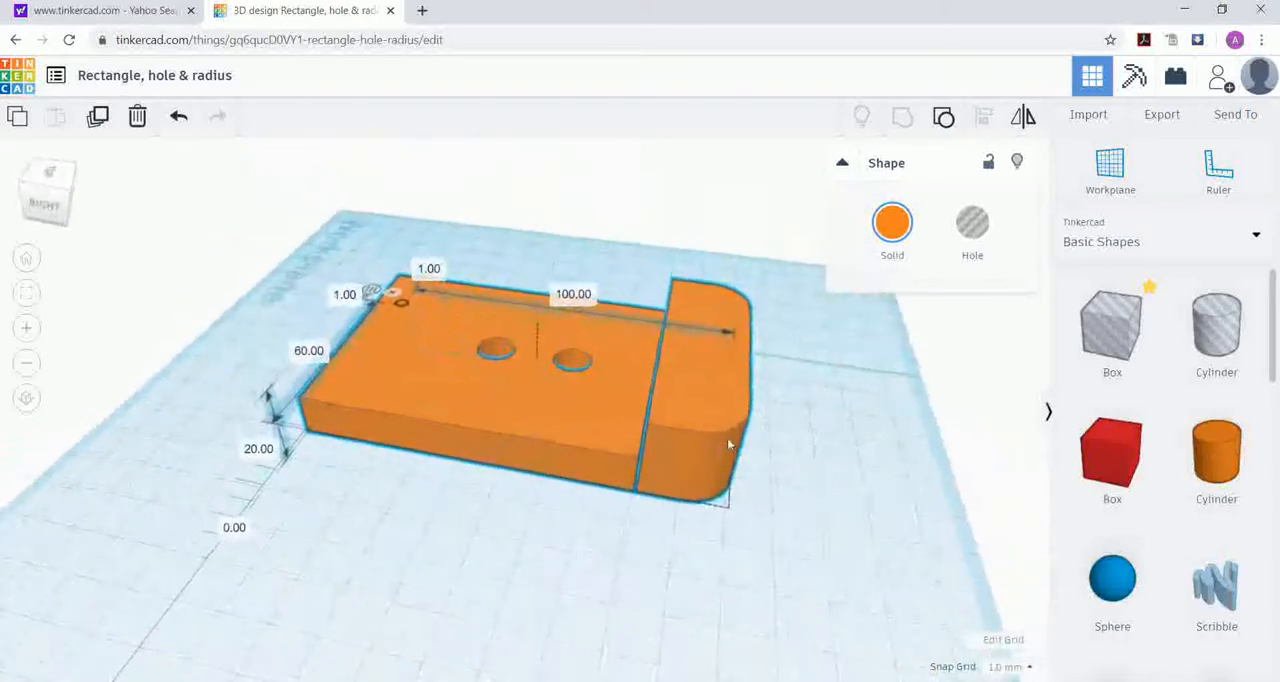
Step: Ungroup the part to separate the orange solid from the two hole cylinders, and deselect everything
{"action": "left_click", "coordinate": [645, 560]}
{"action": "left_click", "coordinate": [671, 452]}
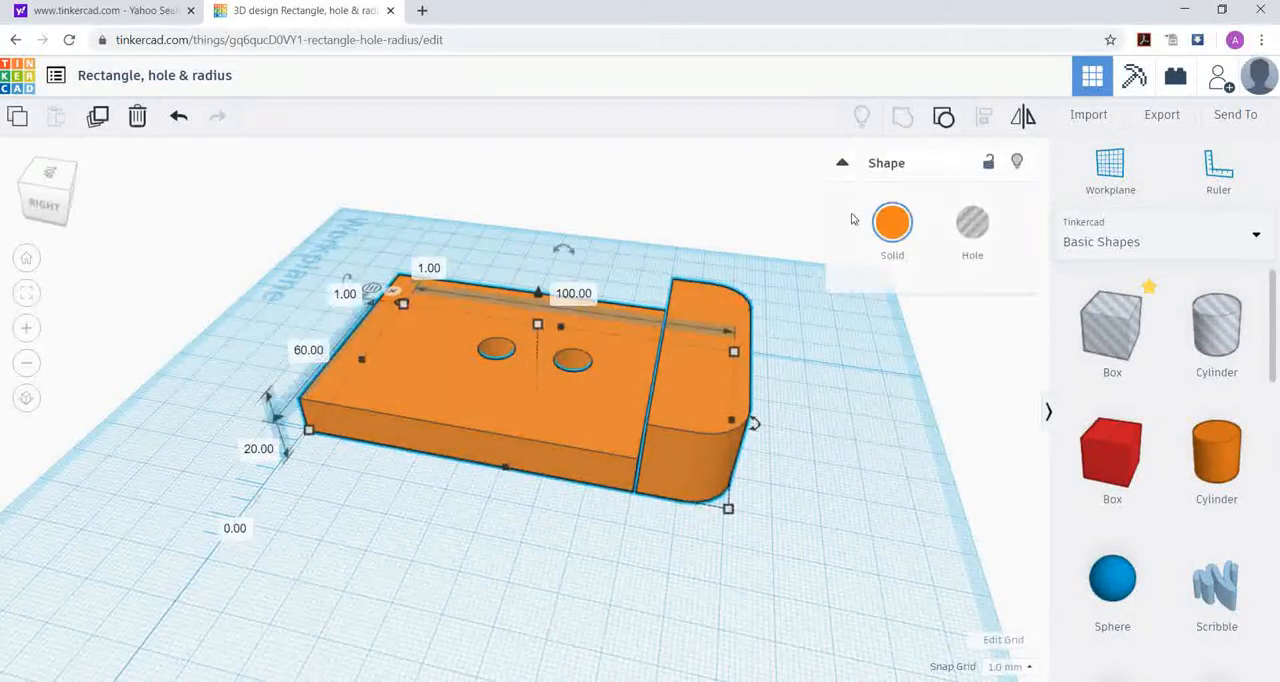
{"action": "left_click", "coordinate": [943, 120]}
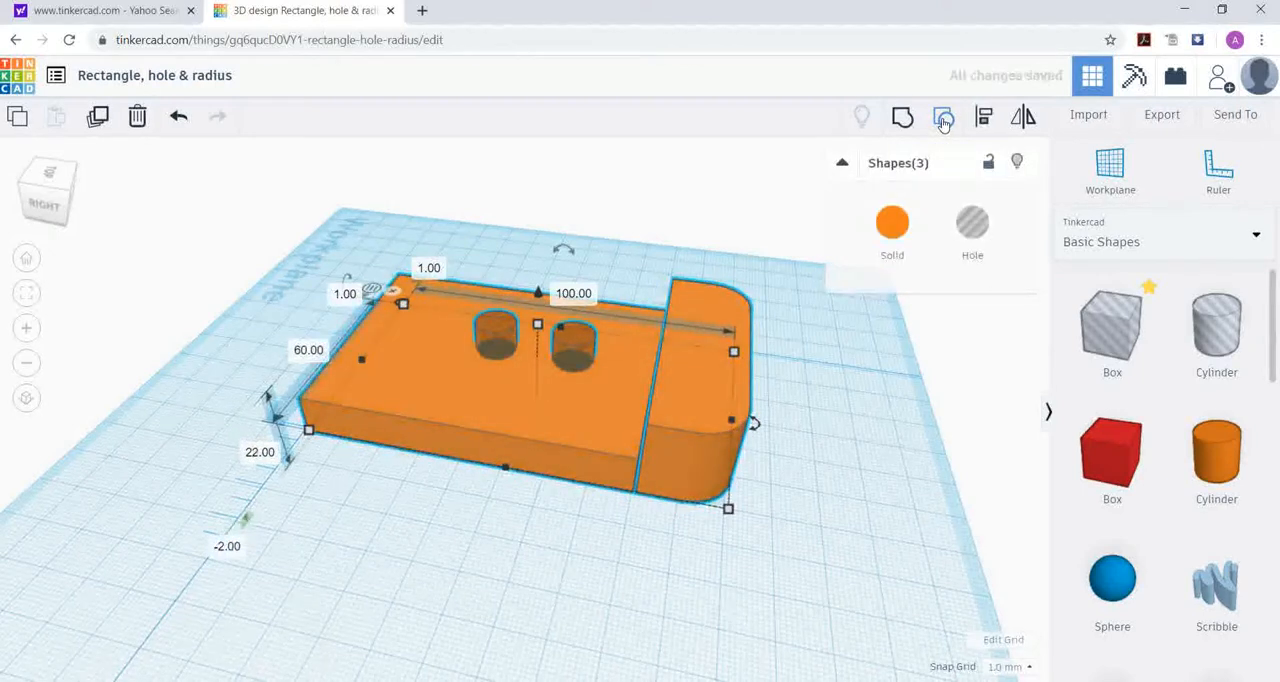
{"action": "left_click", "coordinate": [870, 516]}
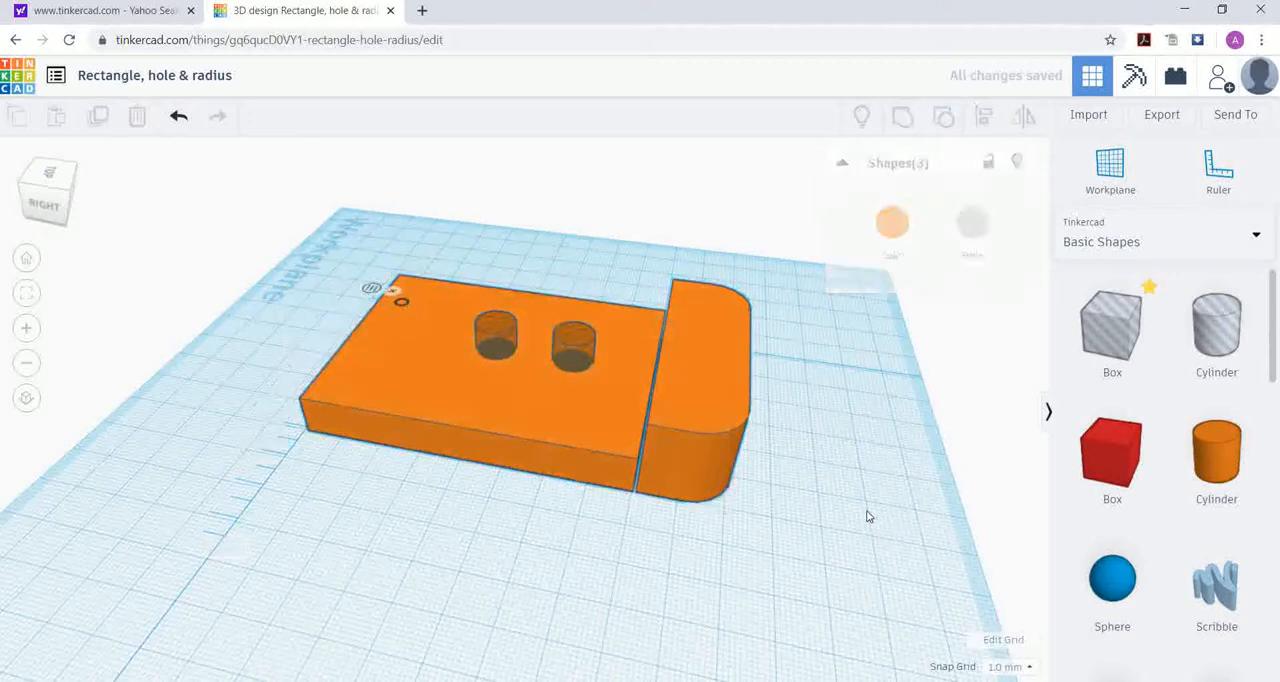
Step: Ungroup the orange solid into the flat plate and the taller rounded end block
{"action": "left_click", "coordinate": [703, 458]}
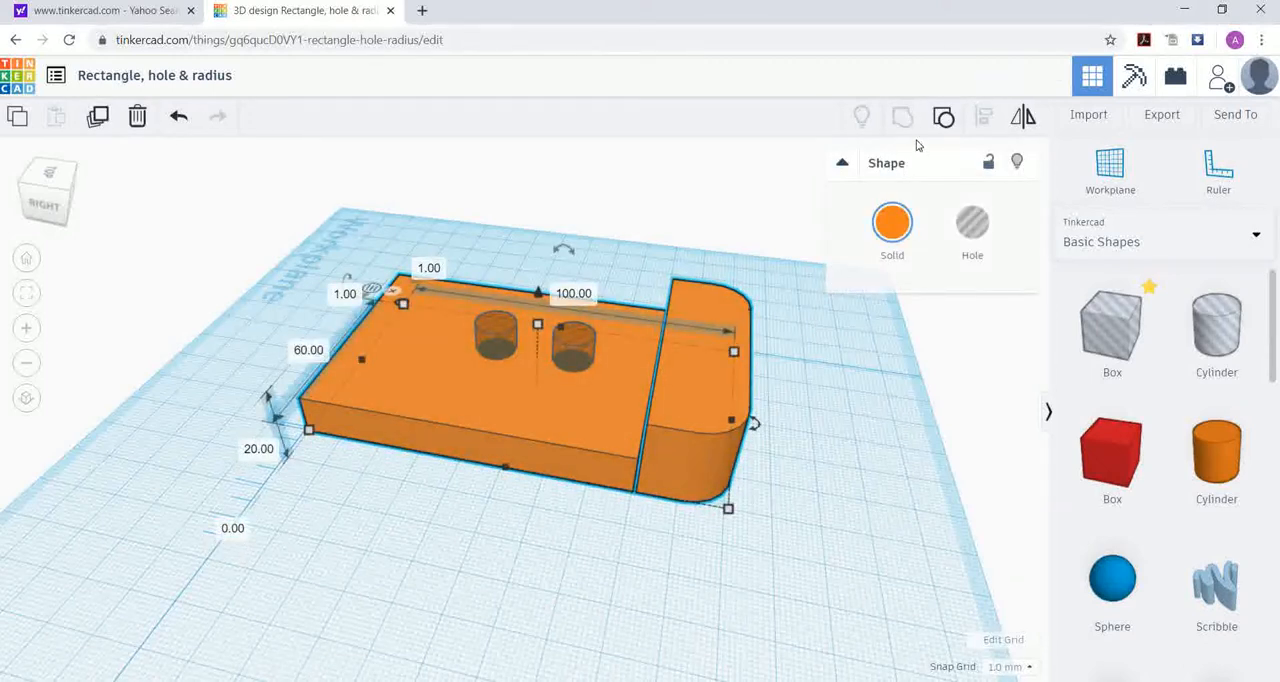
{"action": "left_click", "coordinate": [880, 371]}
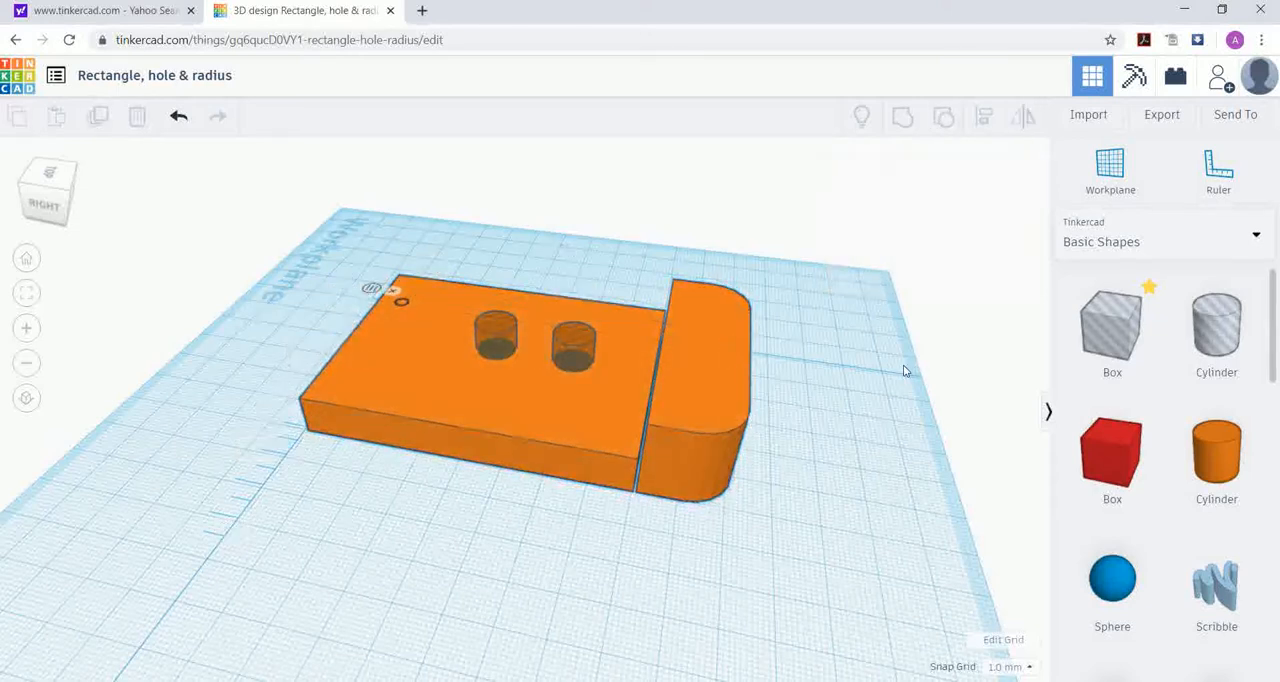
{"action": "left_click", "coordinate": [728, 421]}
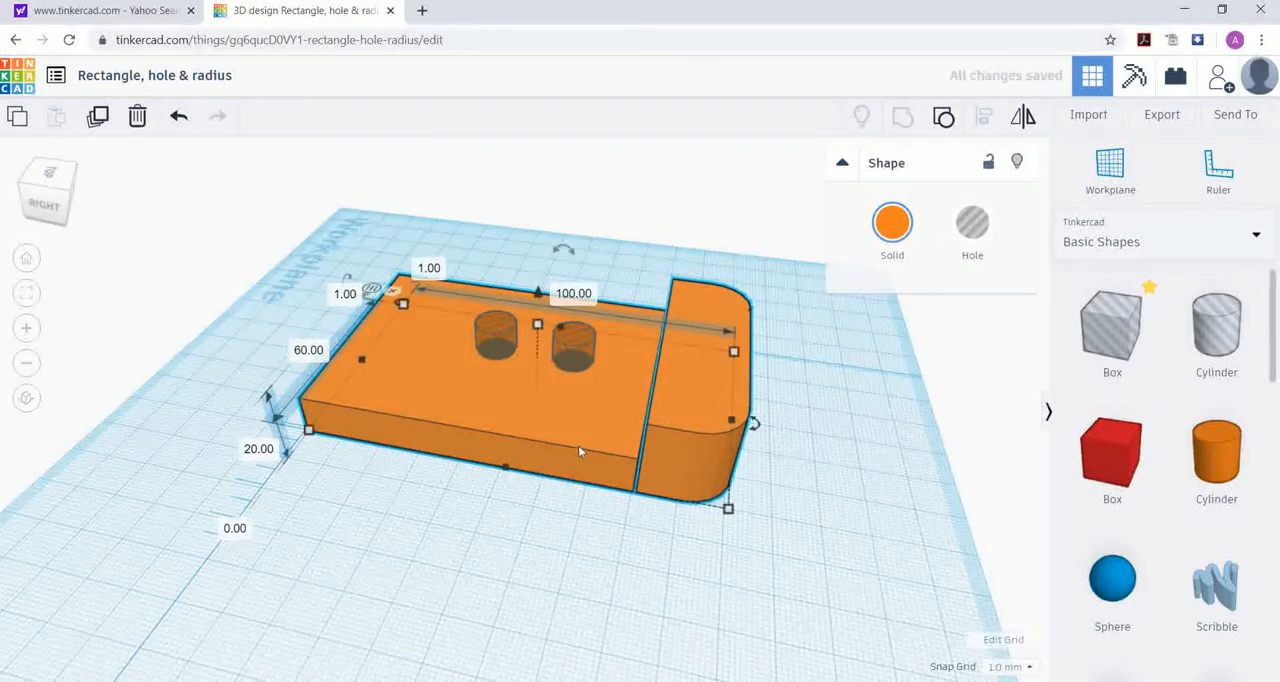
{"action": "left_click", "coordinate": [662, 261]}
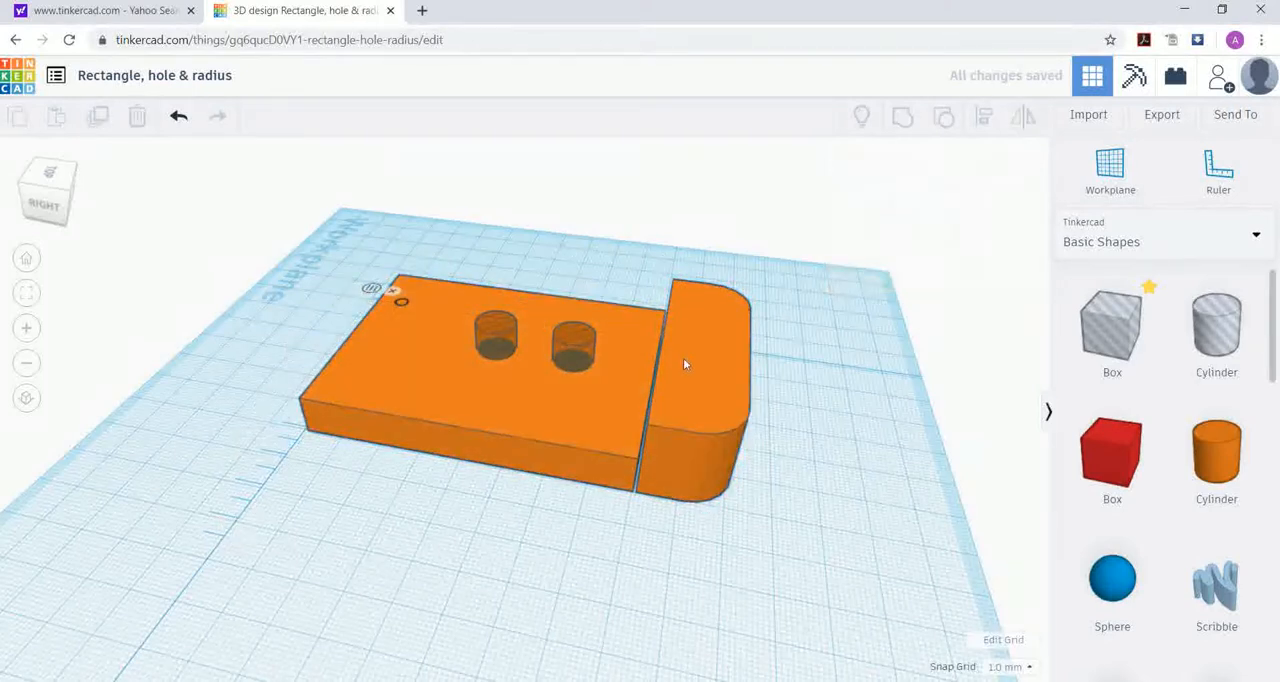
{"action": "scroll", "coordinate": [600, 430], "scroll_direction": "up", "scroll_amount": 4}
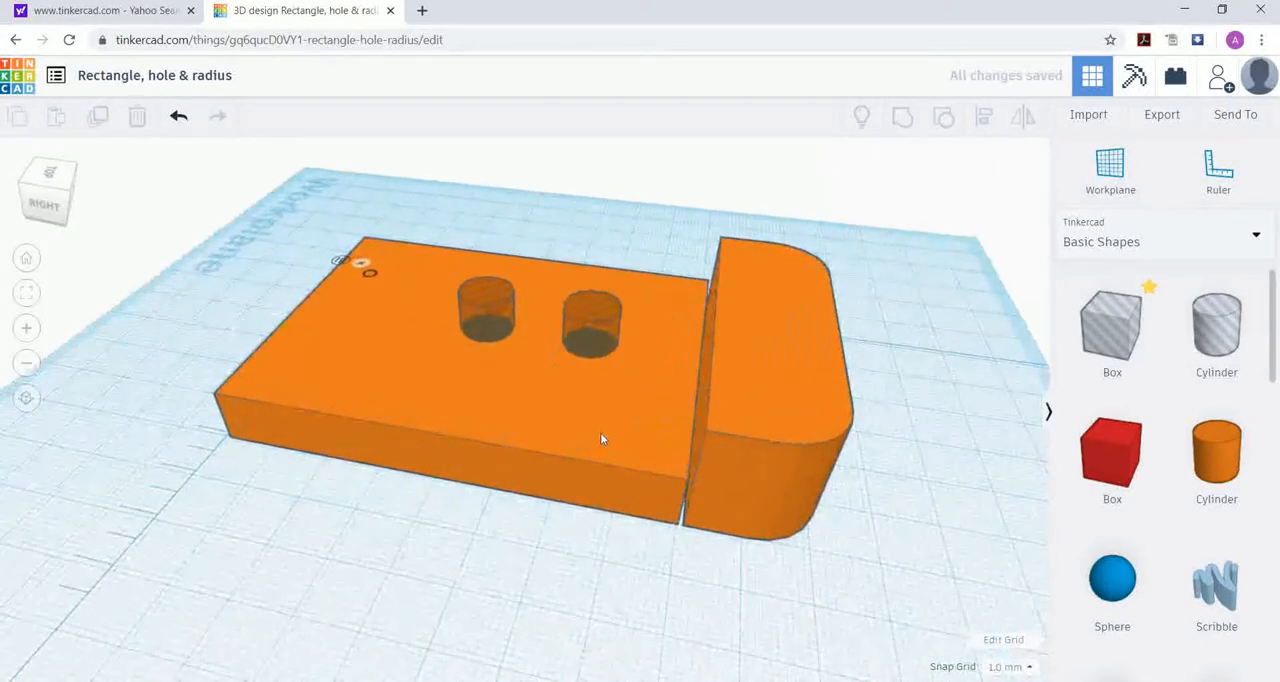
{"action": "left_click", "coordinate": [622, 433]}
{"action": "left_click", "coordinate": [943, 116]}
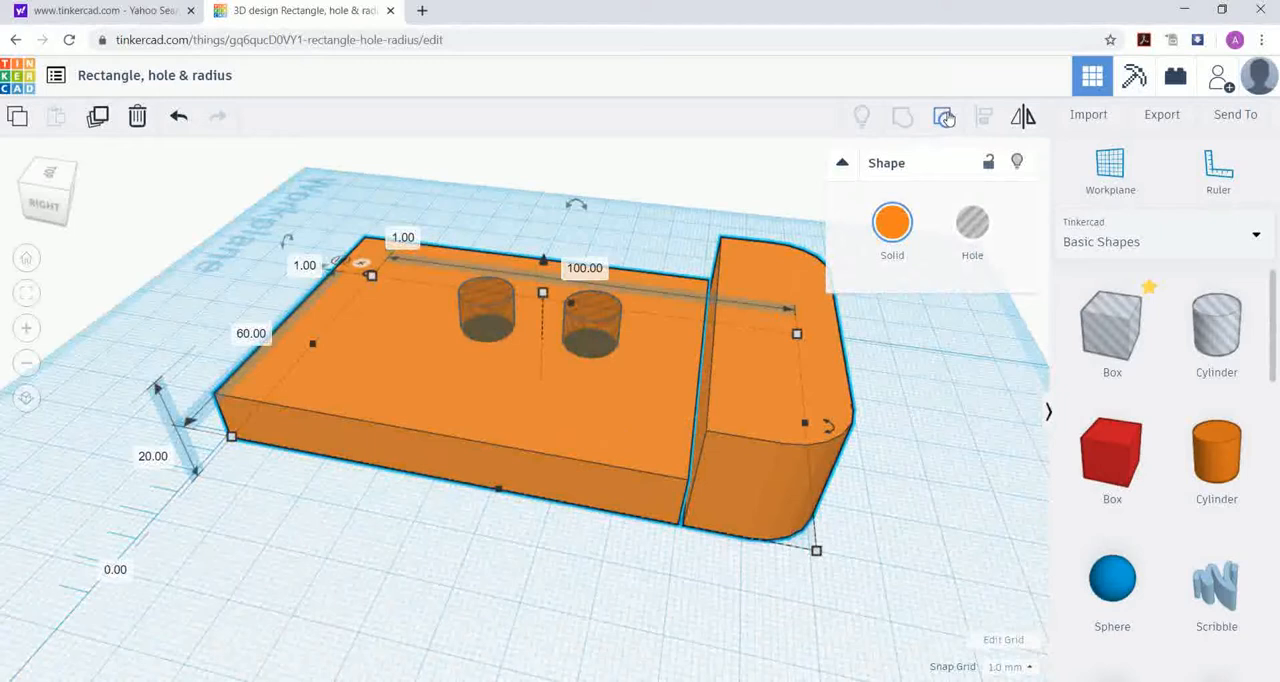
{"action": "left_click", "coordinate": [914, 497]}
{"action": "left_click", "coordinate": [814, 447]}
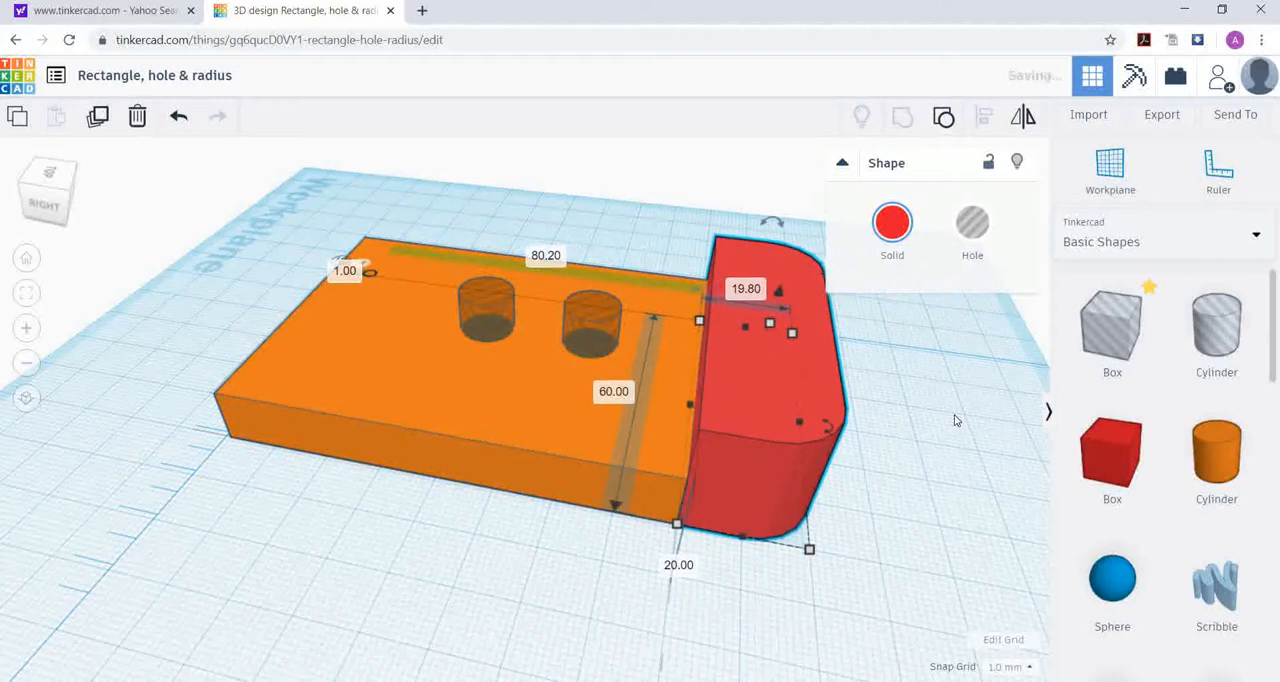
{"action": "left_click", "coordinate": [951, 422]}
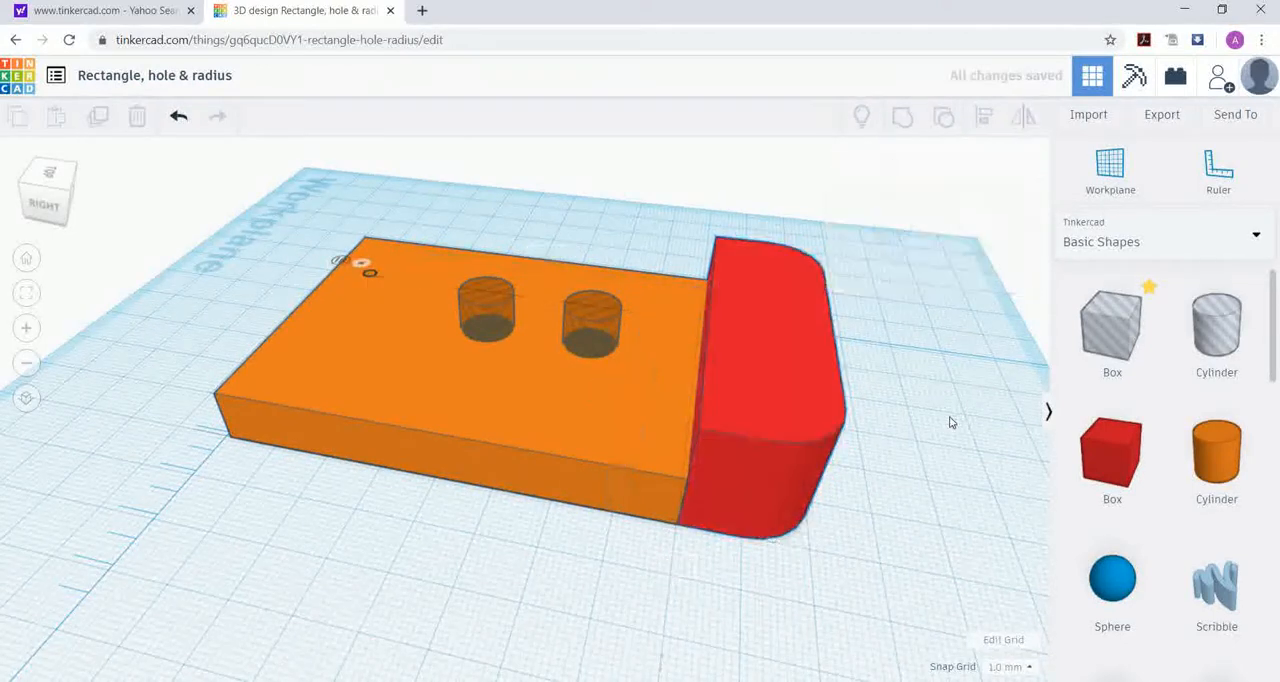
Step: Group the flat plate, the rounded end block and both hole cylinders into a single part with two through holes
{"action": "left_click", "coordinate": [615, 471]}
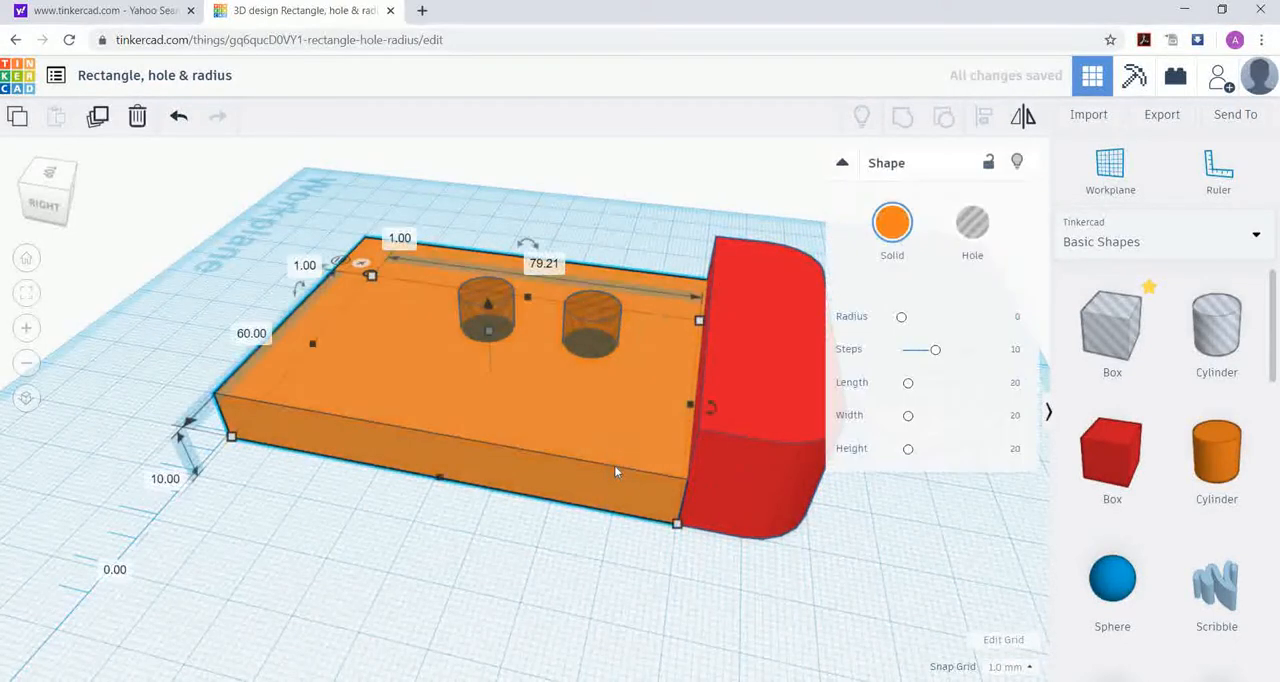
{"action": "left_click", "coordinate": [744, 428], "text": "shift"}
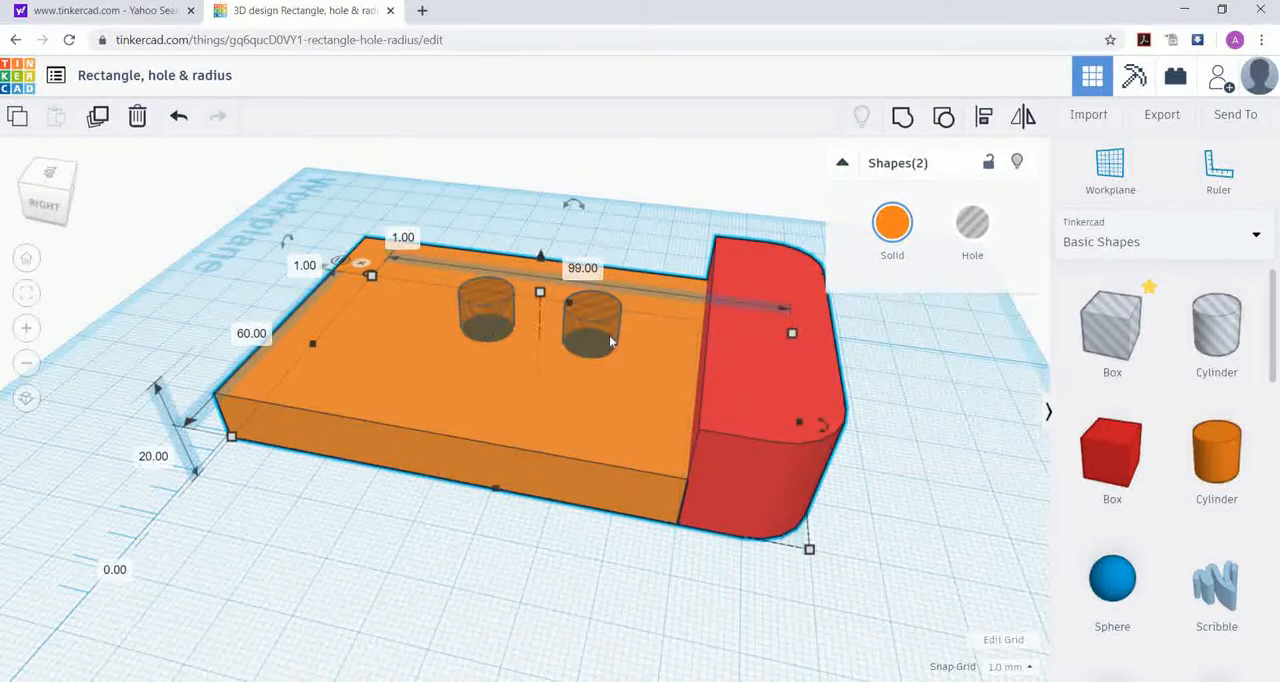
{"action": "left_click", "coordinate": [591, 318], "text": "shift"}
{"action": "left_click", "coordinate": [495, 293], "text": "shift"}
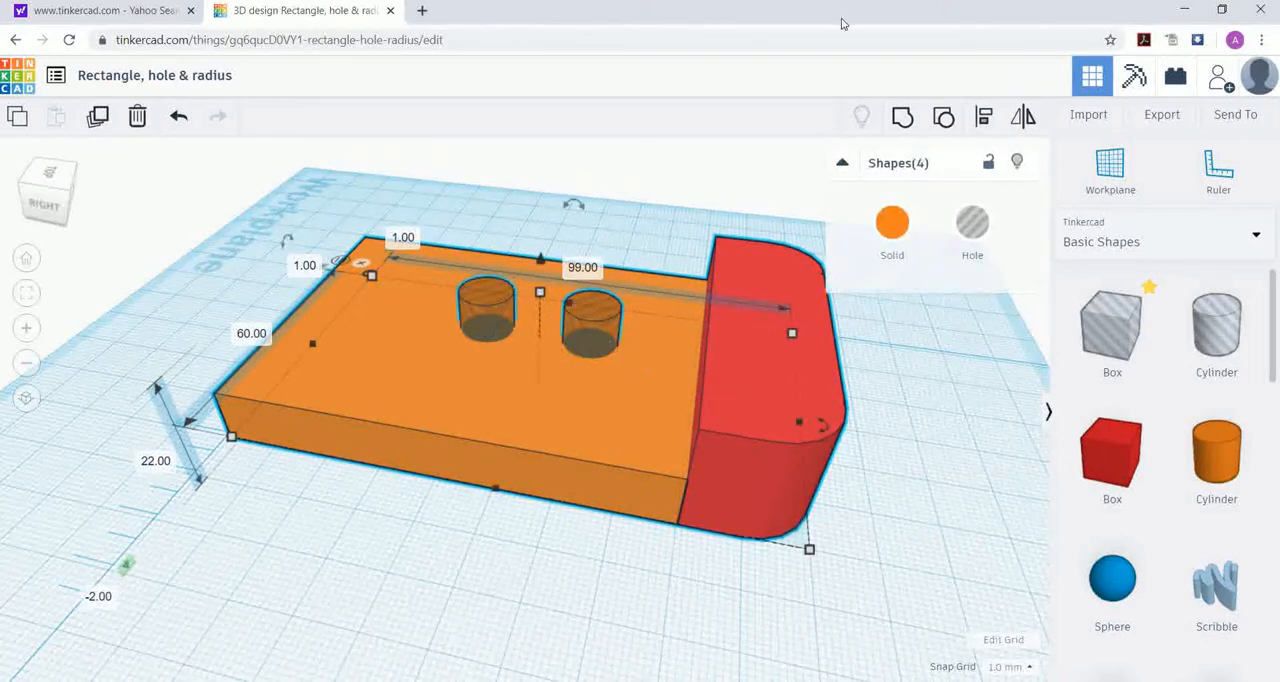
{"action": "left_click", "coordinate": [899, 121]}
{"action": "left_click", "coordinate": [944, 449]}
{"action": "mouse_move", "coordinate": [944, 449]}
{"action": "right_mouse_down"}
{"action": "mouse_move", "coordinate": [926, 354]}
{"action": "mouse_move", "coordinate": [953, 420]}
{"action": "mouse_move", "coordinate": [923, 442]}
{"action": "right_mouse_up"}
{"action": "right_click_drag", "start_coordinate": [826, 499], "coordinate": [750, 514]}
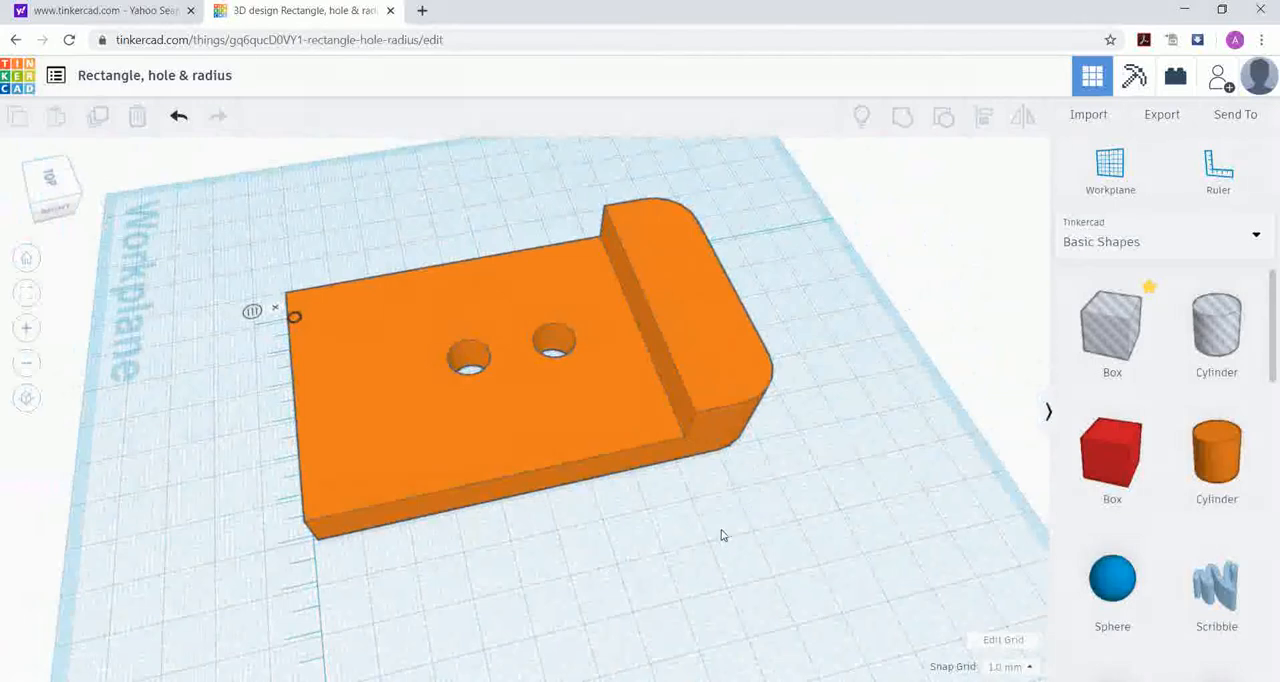
{"action": "right_click_drag", "start_coordinate": [723, 532], "coordinate": [723, 505]}
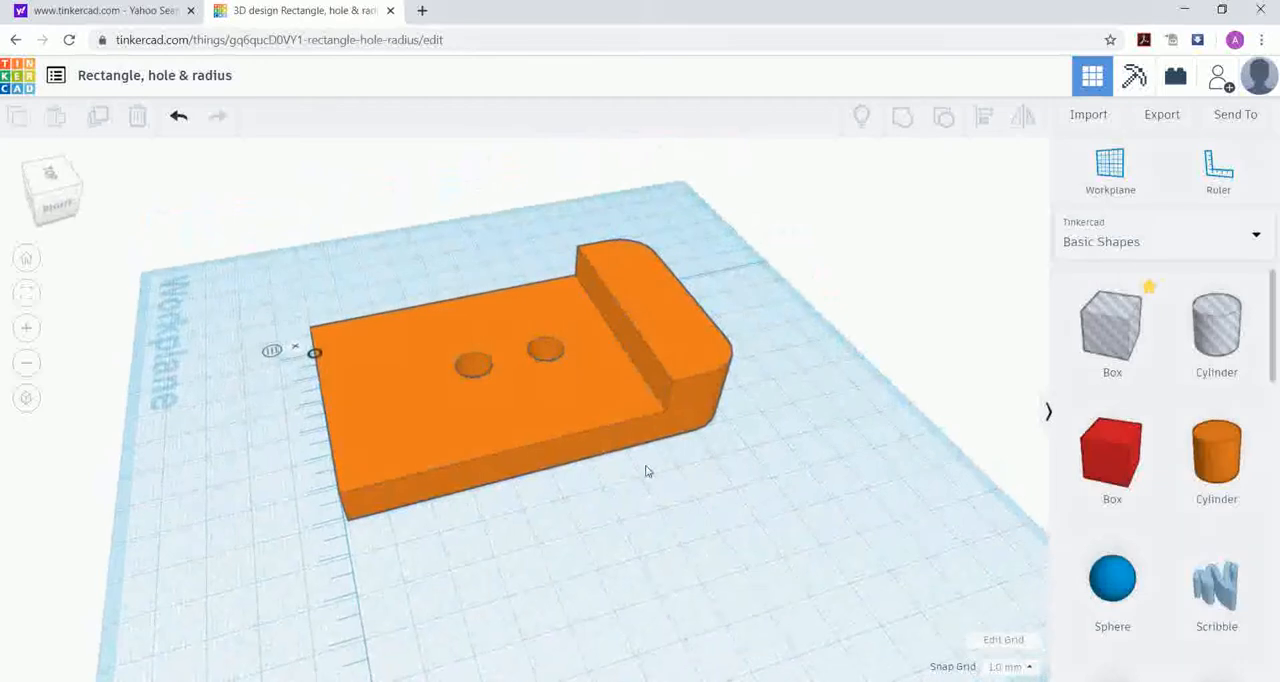
Step: Set the grouped part's overall length to 100 mm, then reselect the part to check its dimensions
{"action": "left_click", "coordinate": [598, 434]}
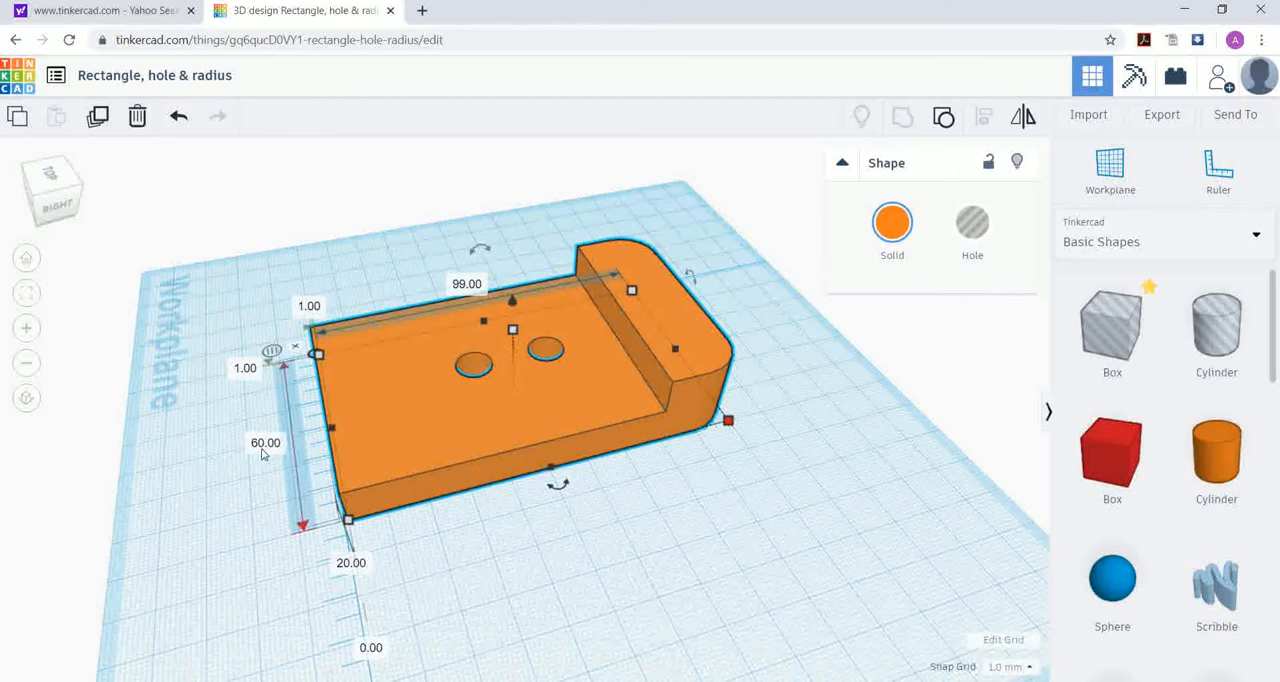
{"action": "right_click_drag", "start_coordinate": [411, 398], "coordinate": [449, 283]}
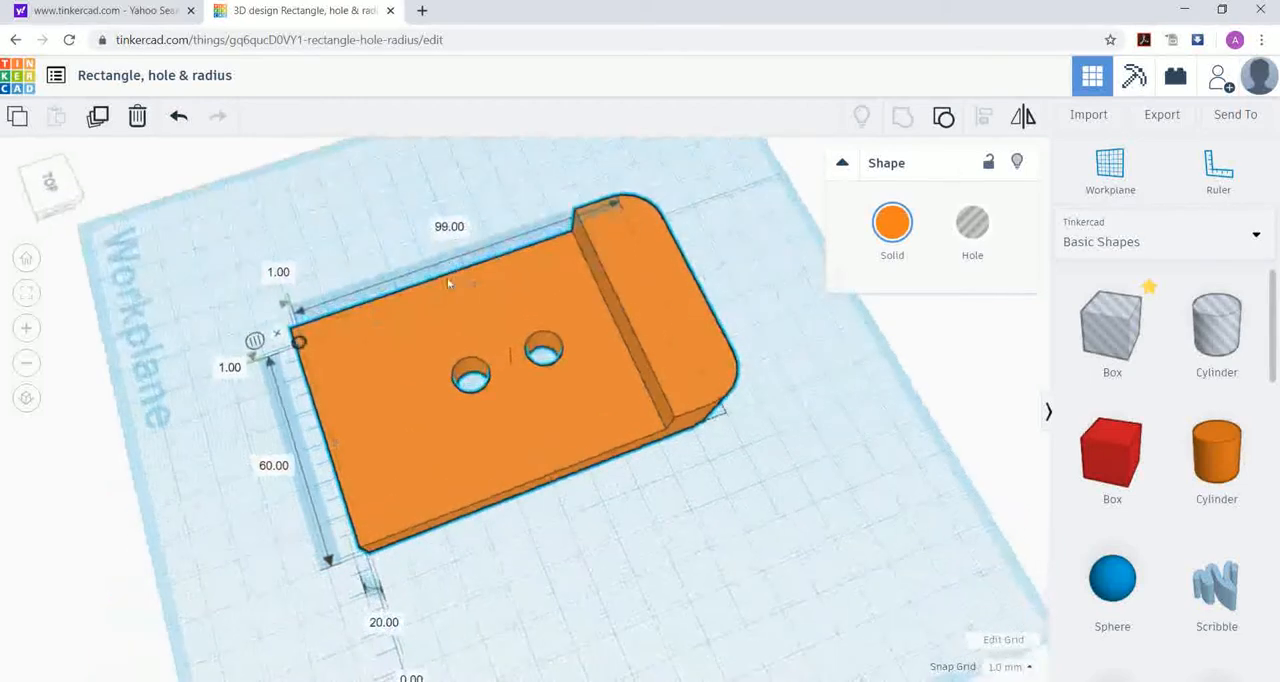
{"action": "left_click", "coordinate": [449, 227]}
{"action": "type", "text": "100"}
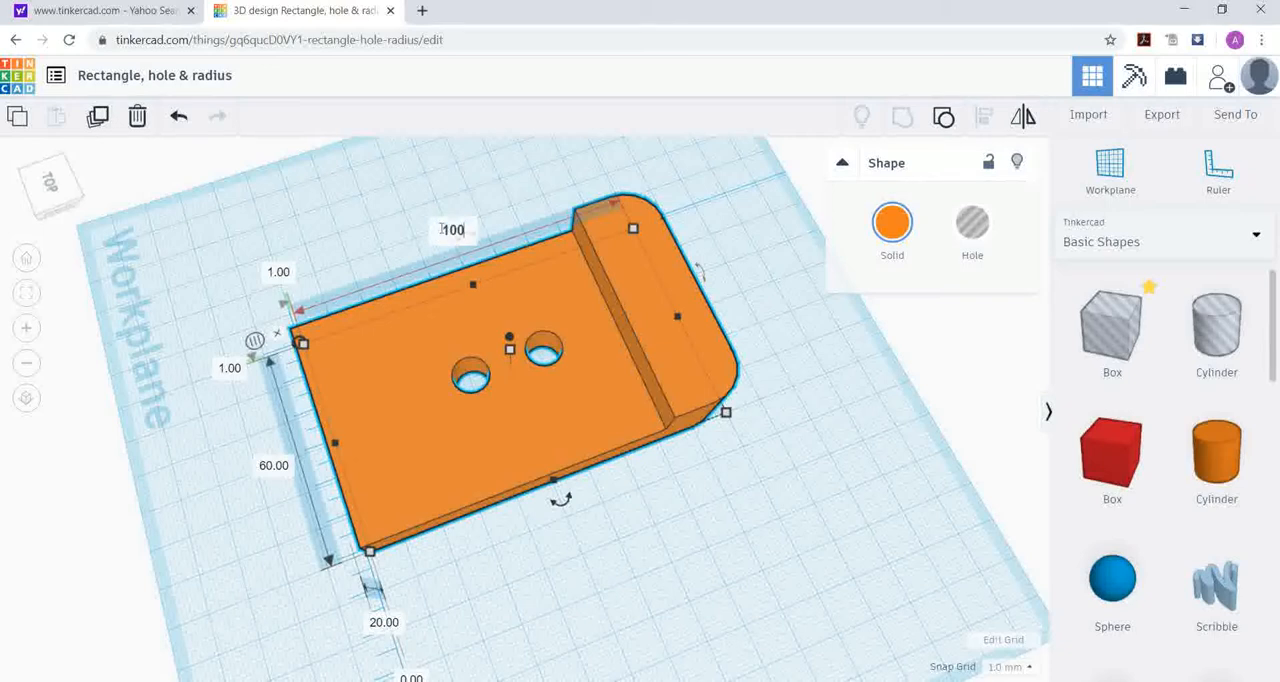
{"action": "key", "text": "Return"}
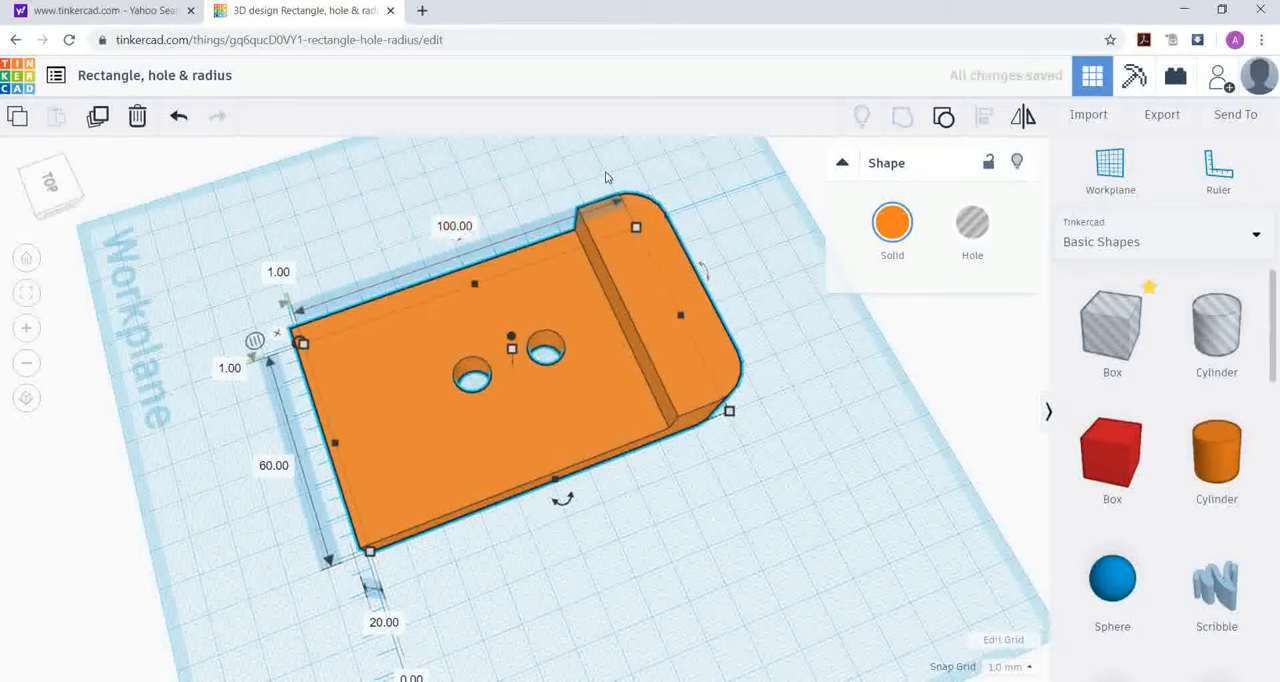
{"action": "left_click", "coordinate": [551, 208]}
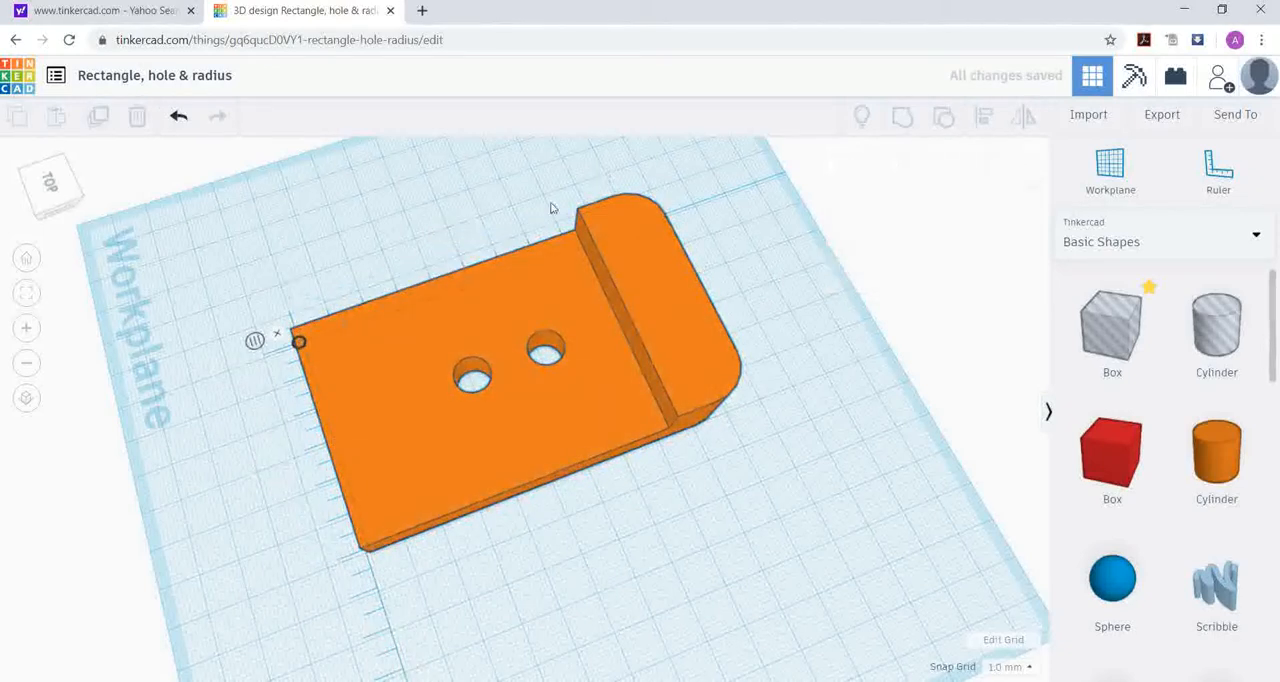
{"action": "left_click", "coordinate": [429, 500]}
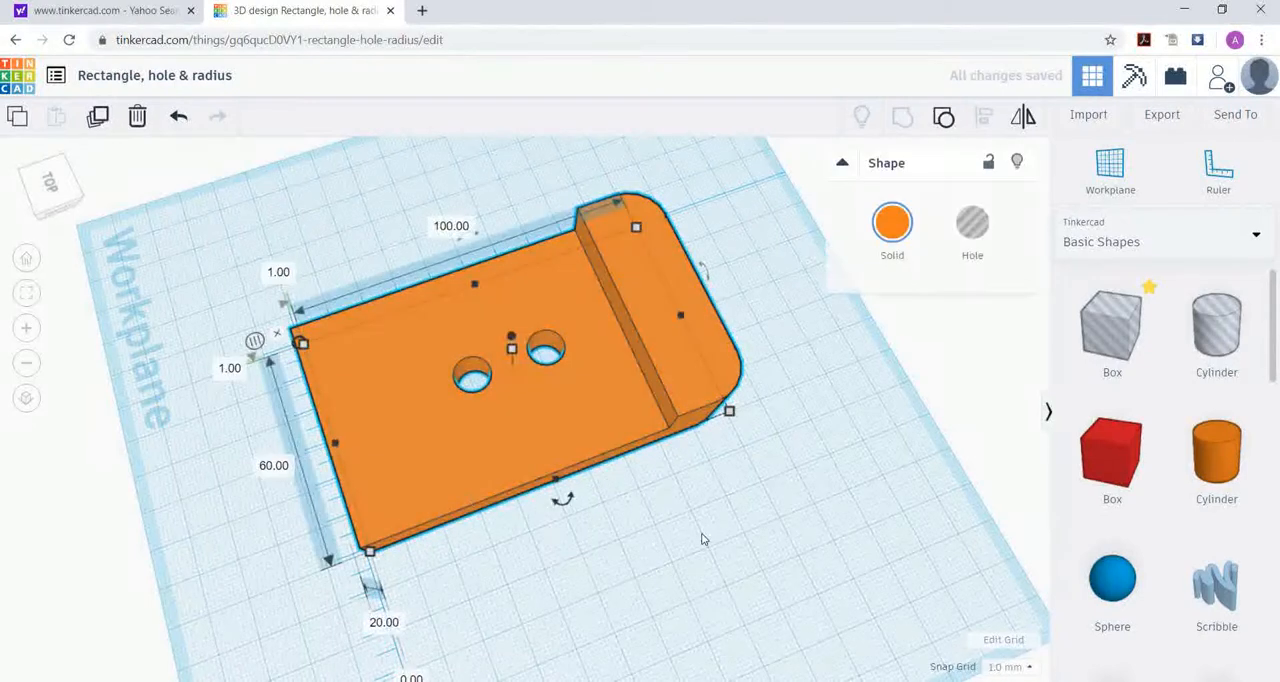
{"action": "right_click_drag", "start_coordinate": [714, 543], "coordinate": [664, 515]}
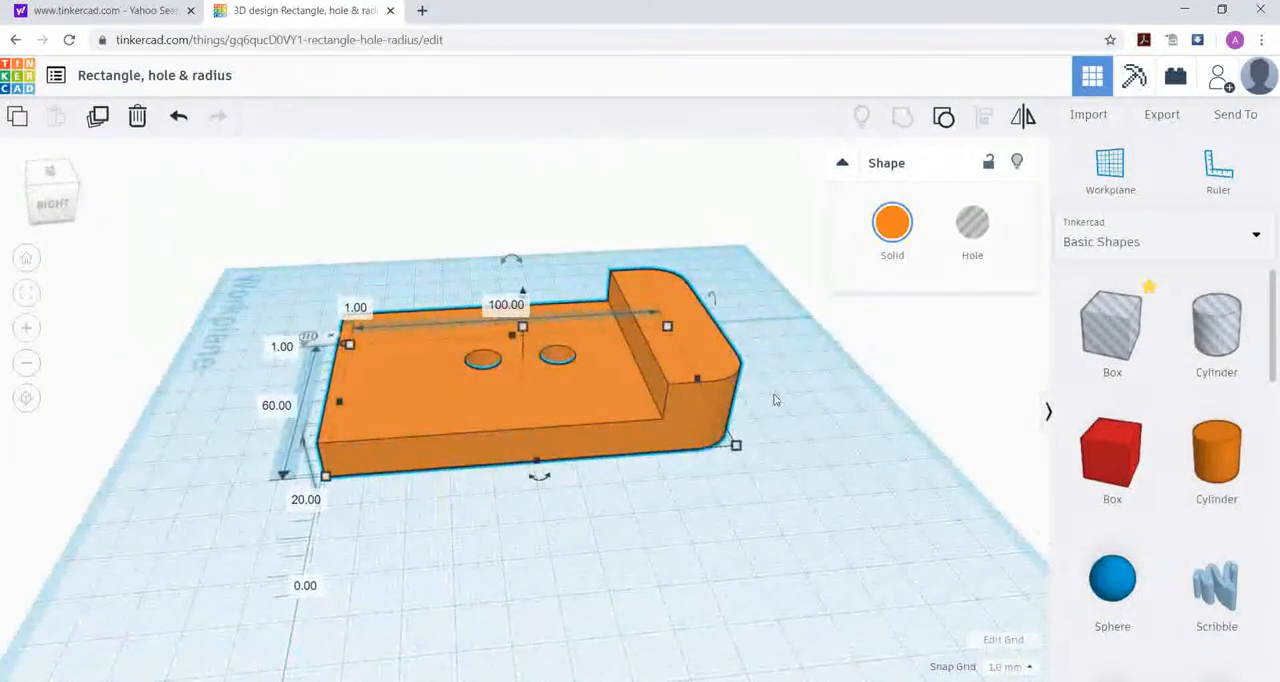